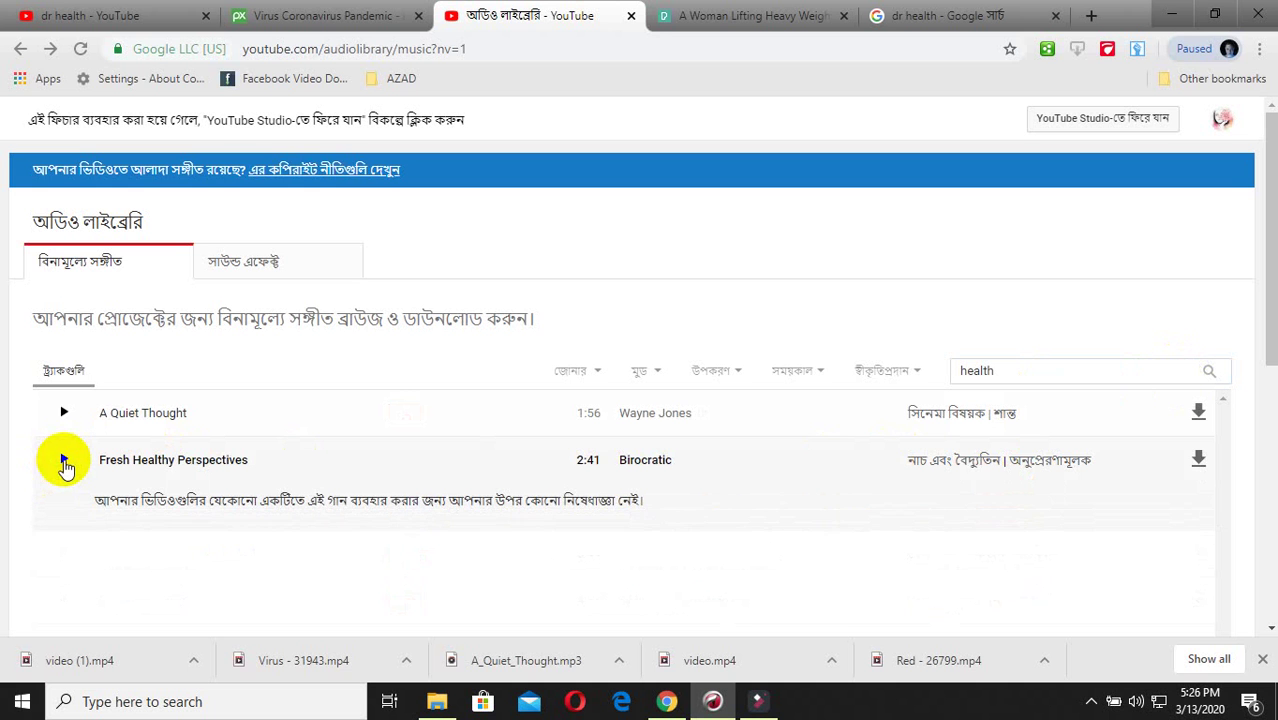
Step: Preview the track Fresh Healthy Perspectives by Birocratic and download it from the audio library
left_click(62, 460)
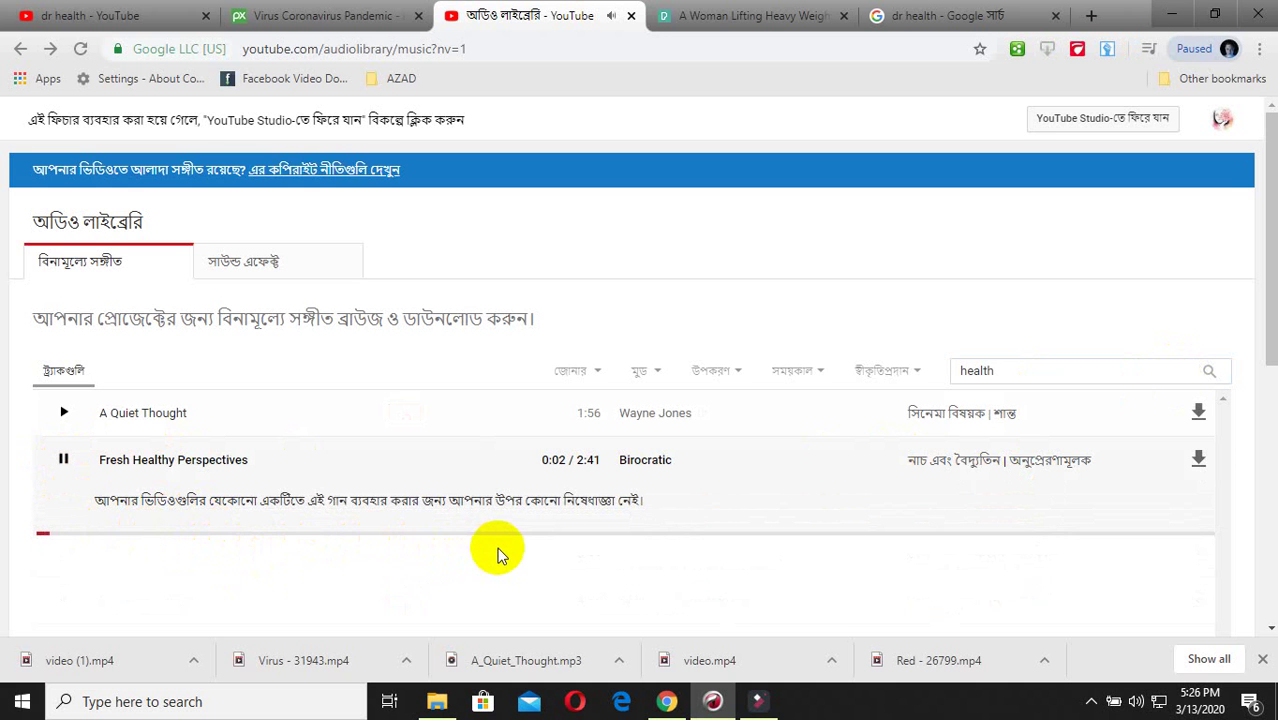
left_click(62, 459)
left_click(1203, 461)
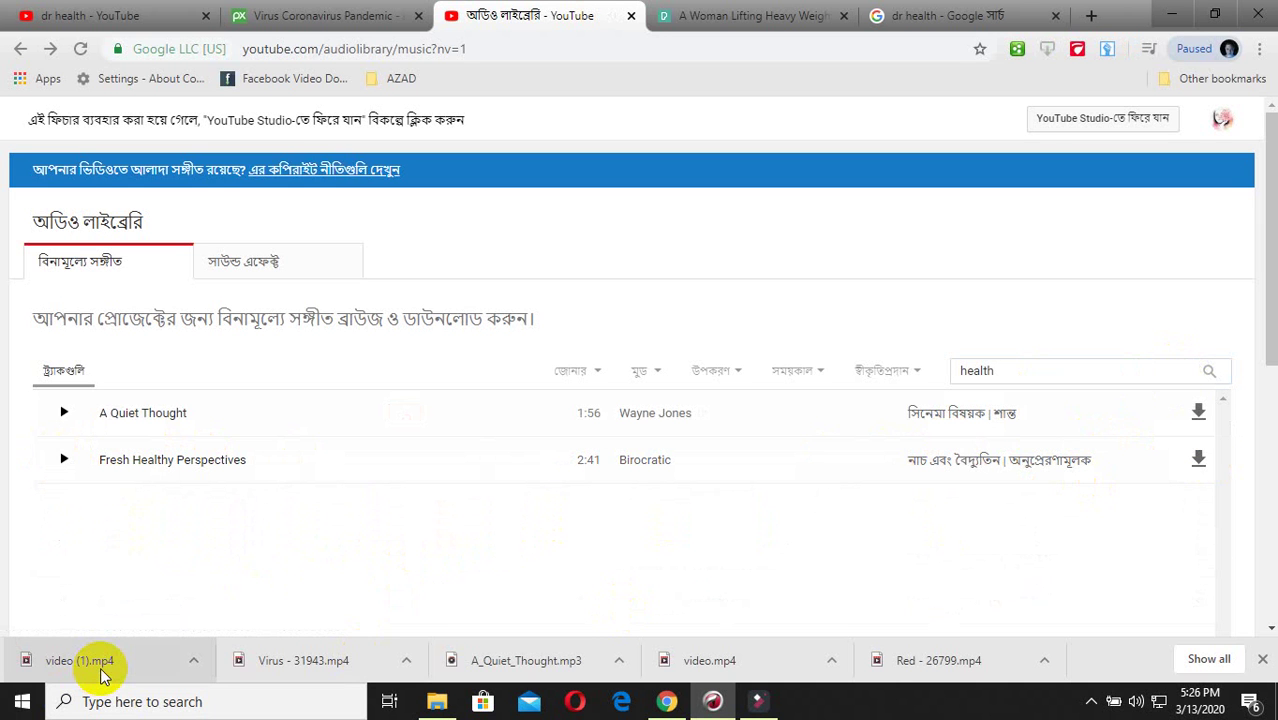
left_click(1200, 459)
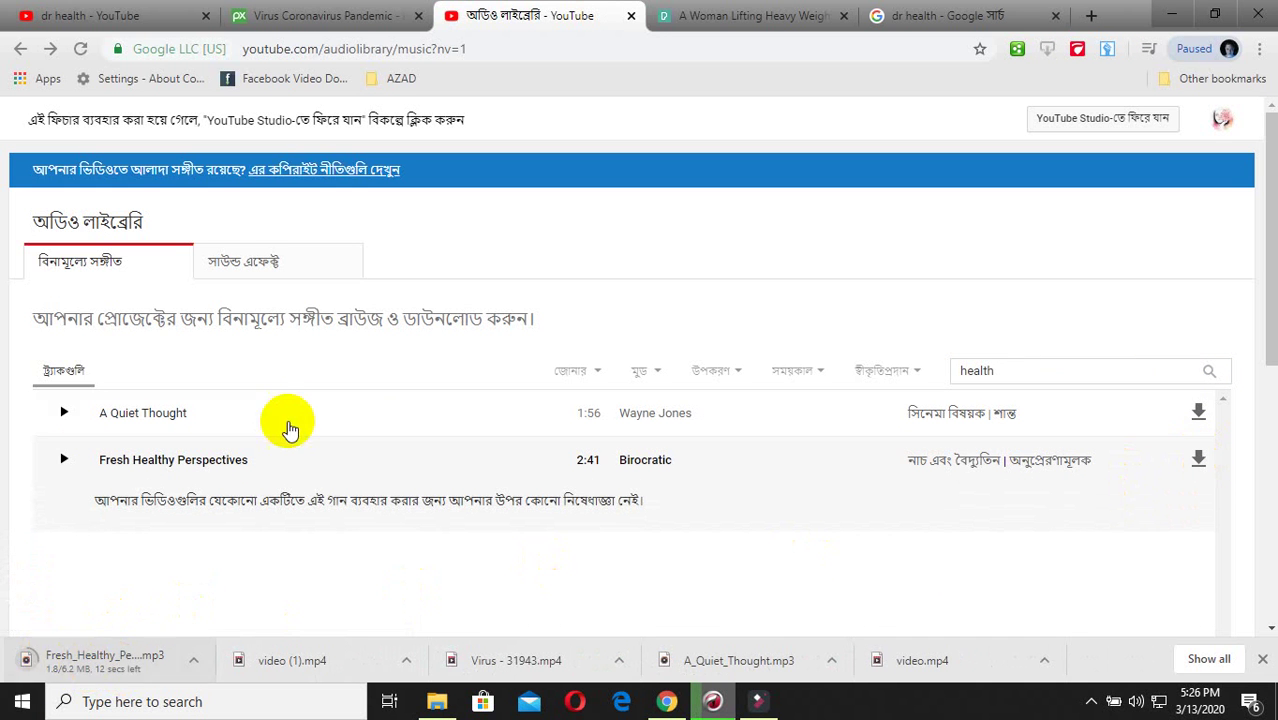
left_click(752, 703)
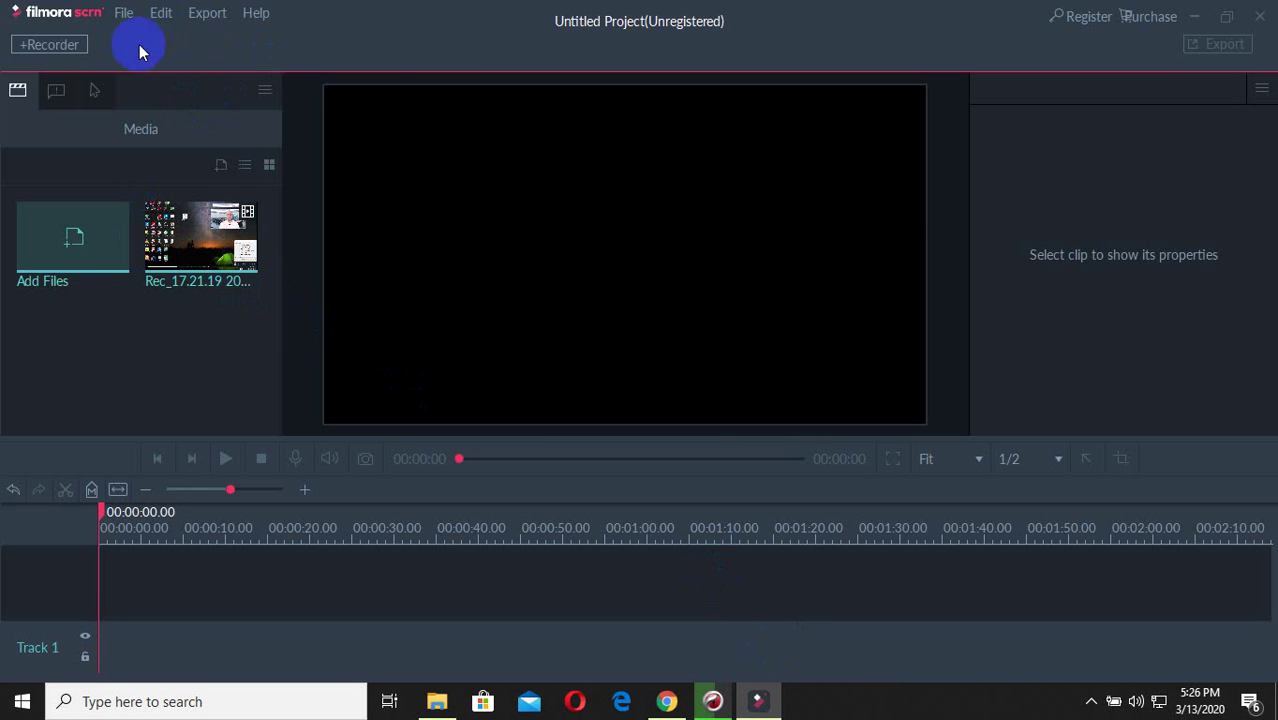
left_click(1190, 20)
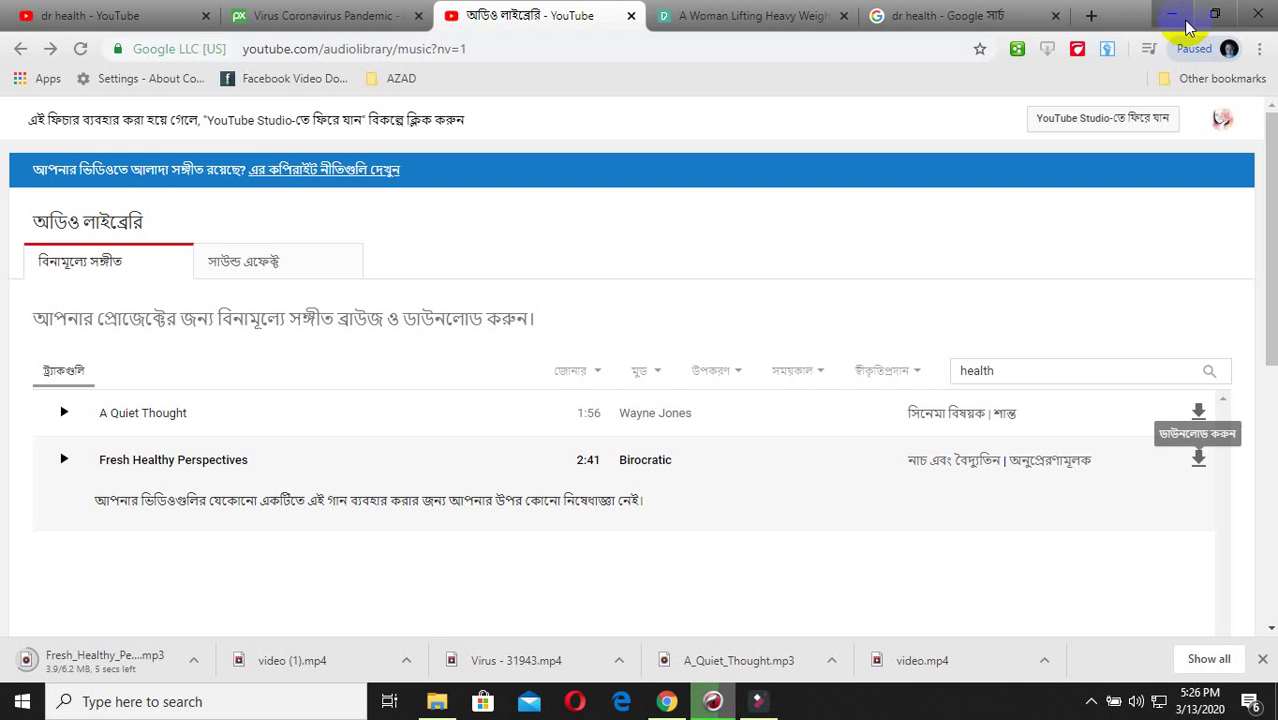
left_click(910, 16)
left_click(826, 203)
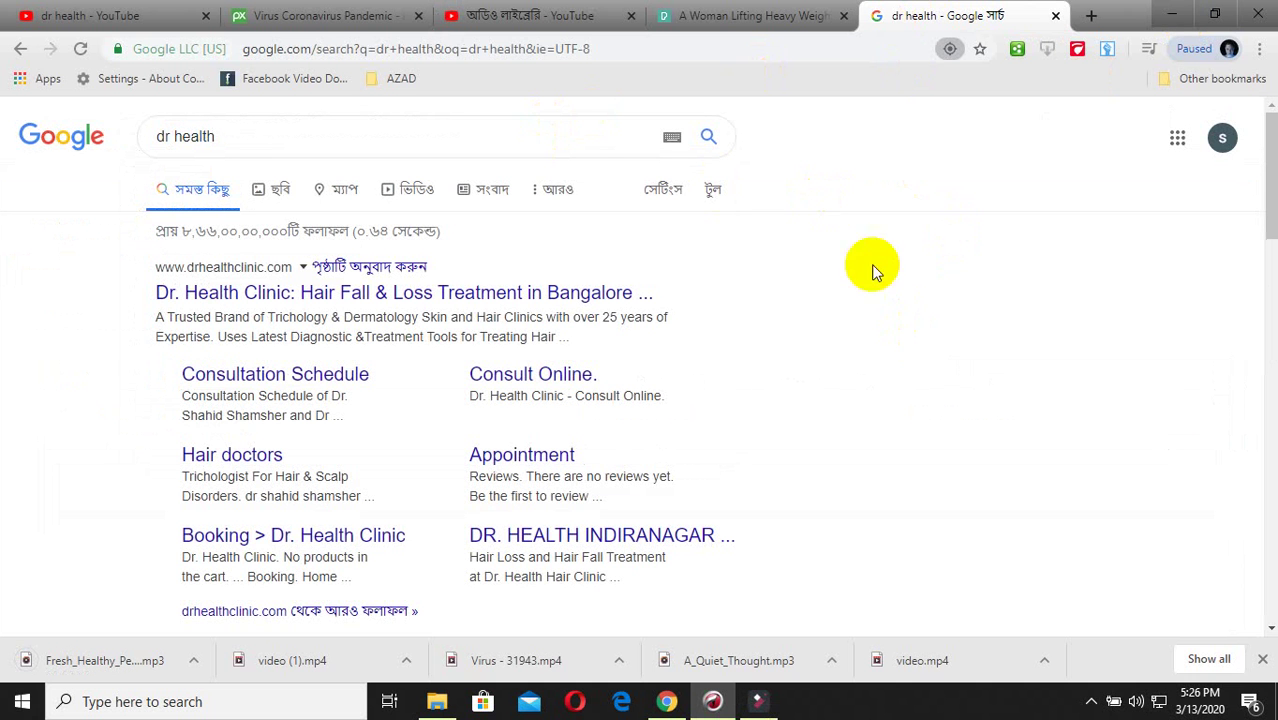
left_click(758, 701)
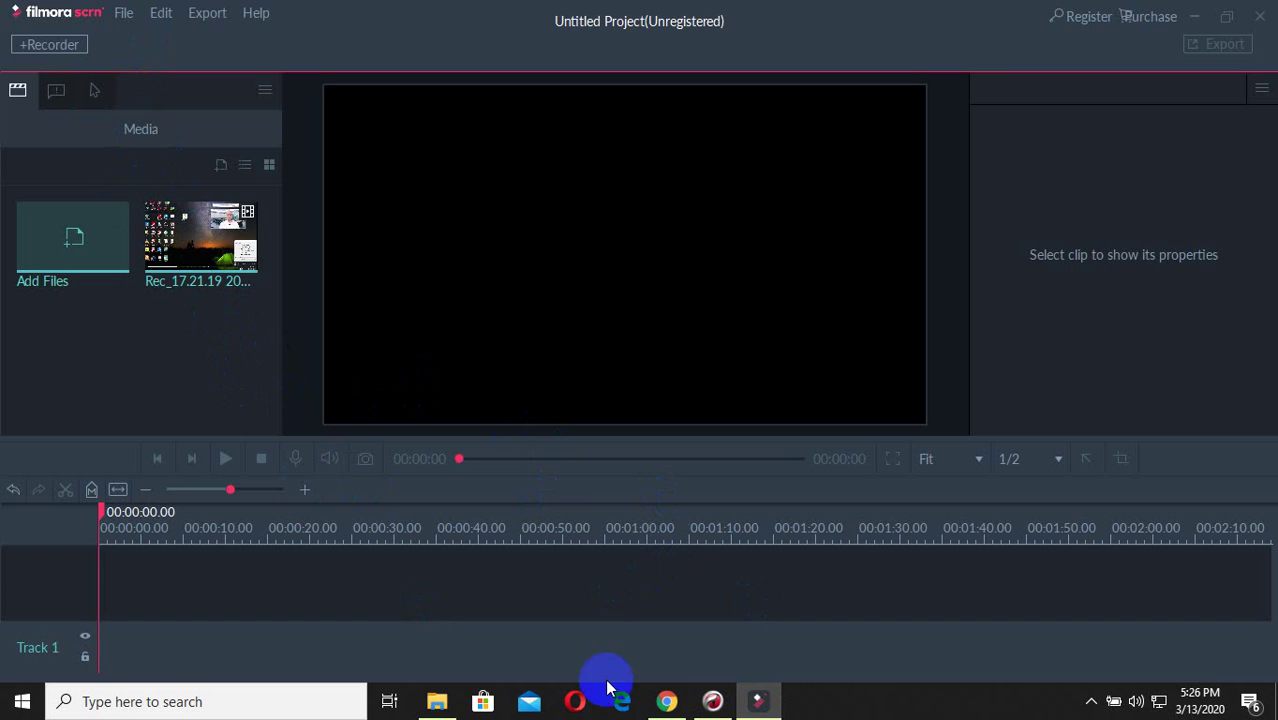
Step: Switch to the browser and examine the Google Play page of the Video Editor for Youtube & Video Maker - My Movie app
left_click(667, 703)
left_click(652, 16)
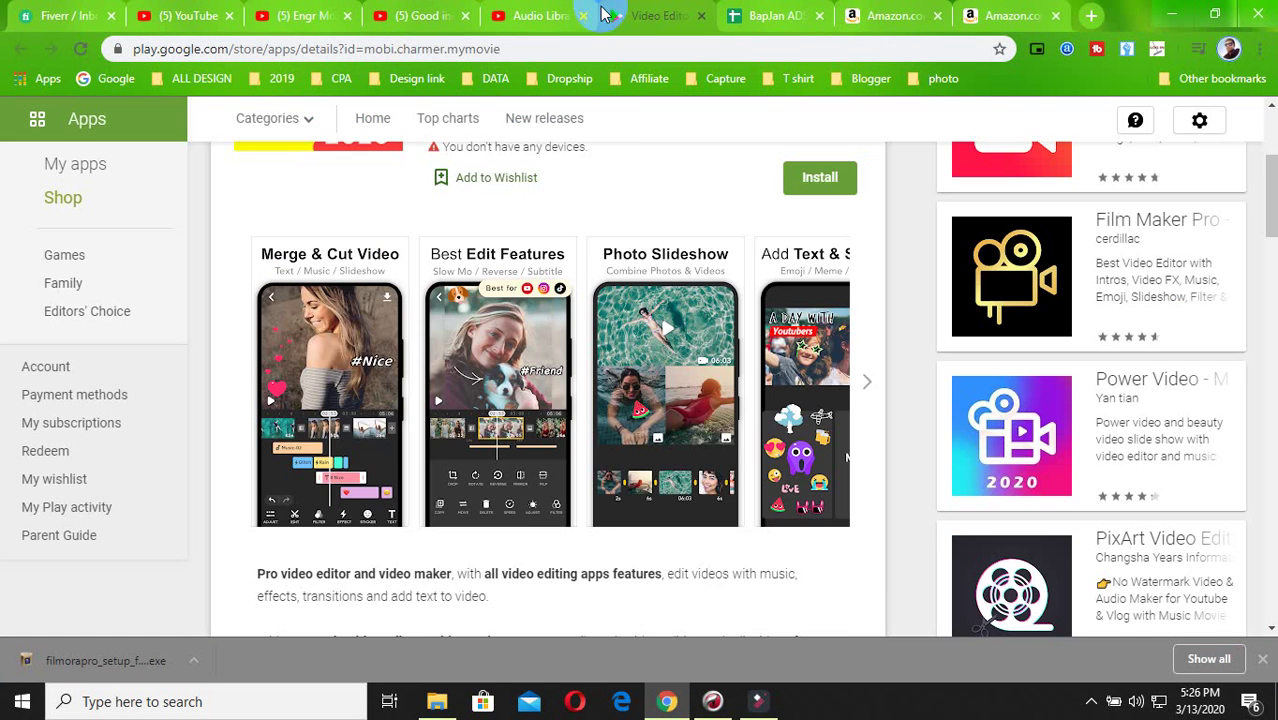
scroll(437, 285, "up", 3)
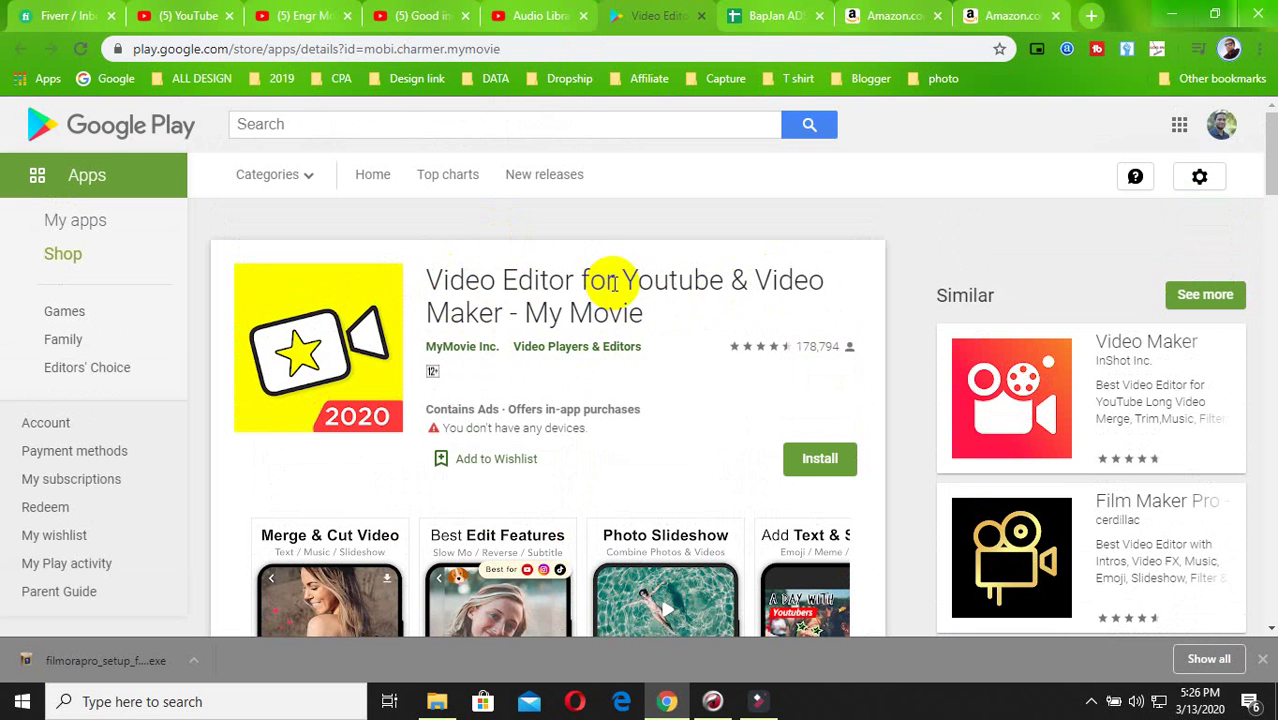
scroll(585, 320, "down", 5)
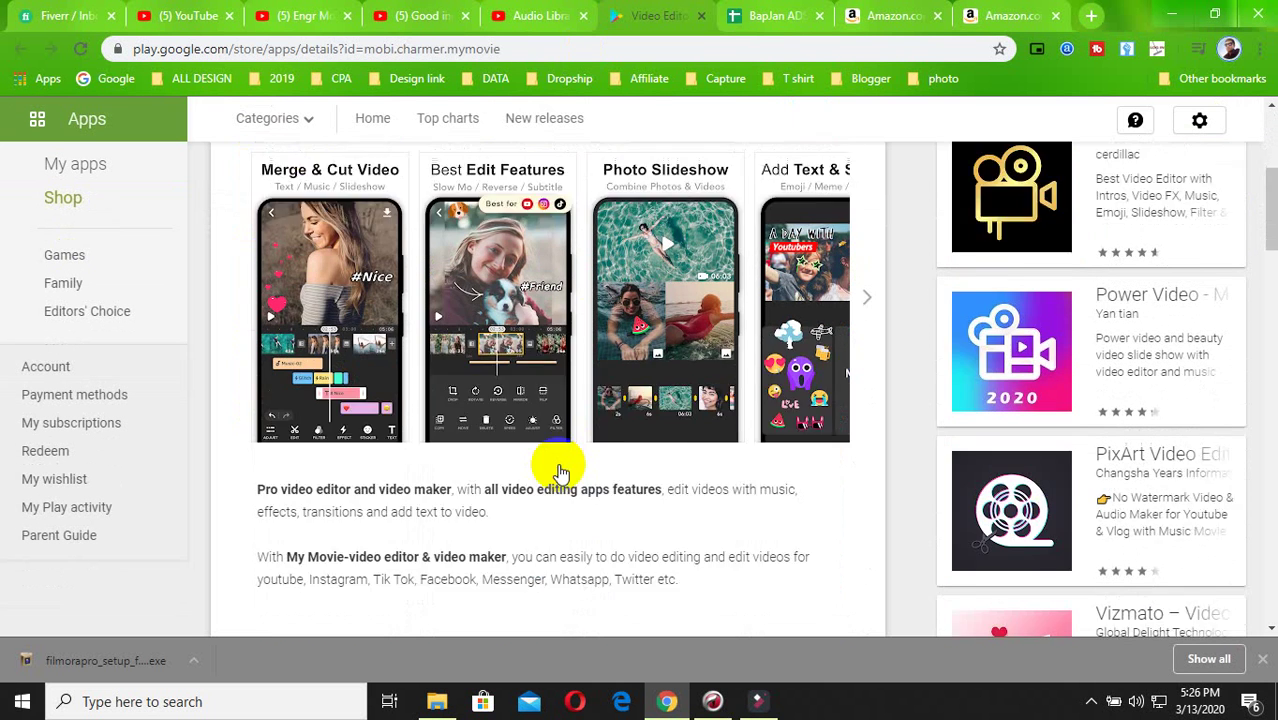
scroll(583, 515, "up", 5)
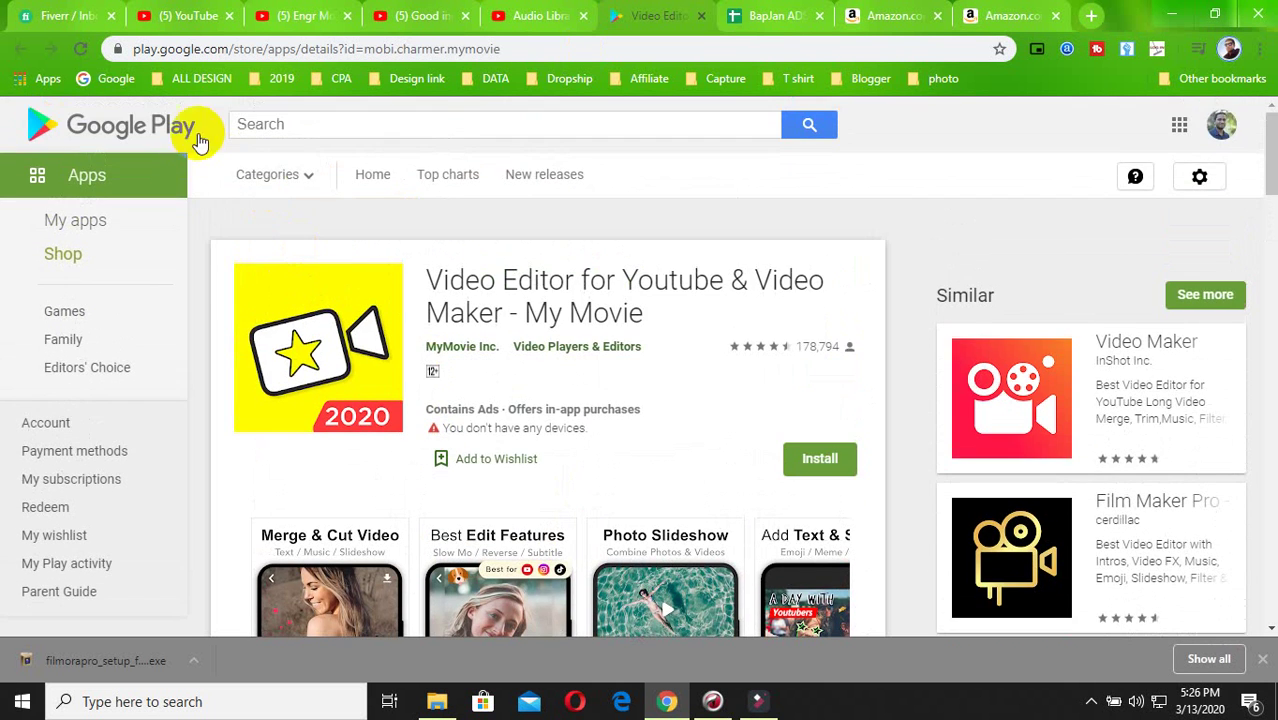
left_click(762, 705)
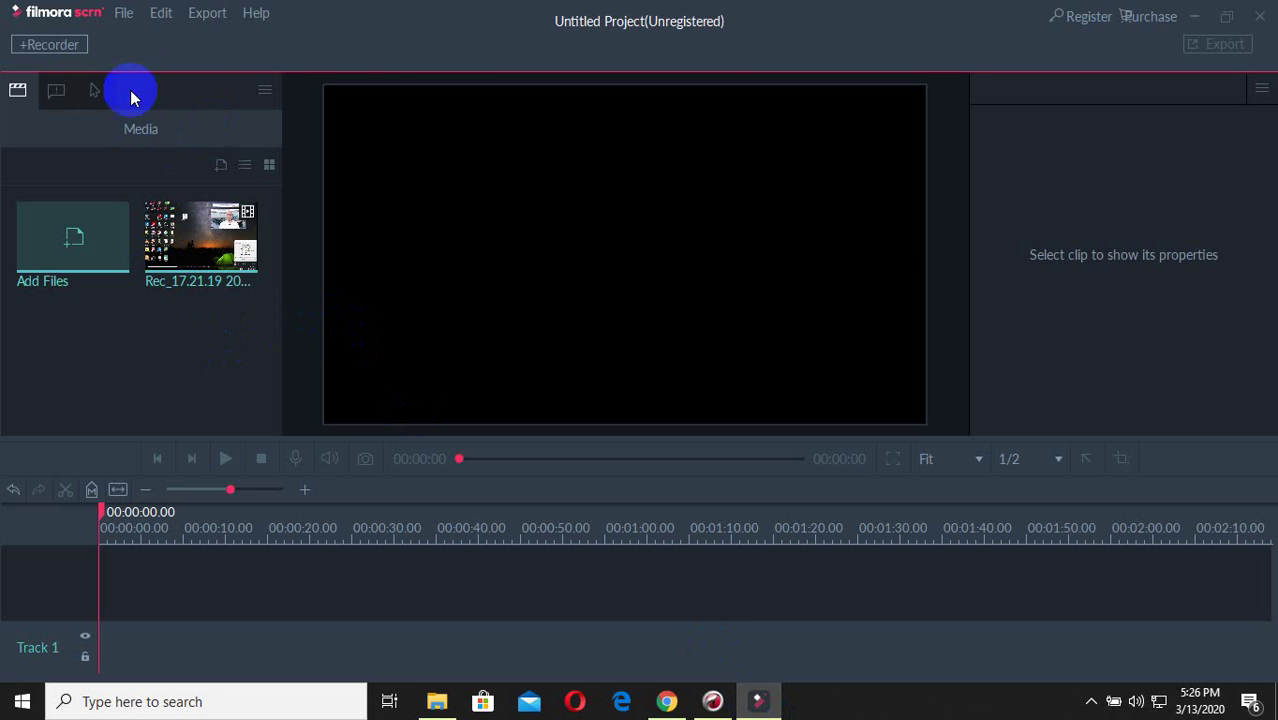
left_click(124, 14)
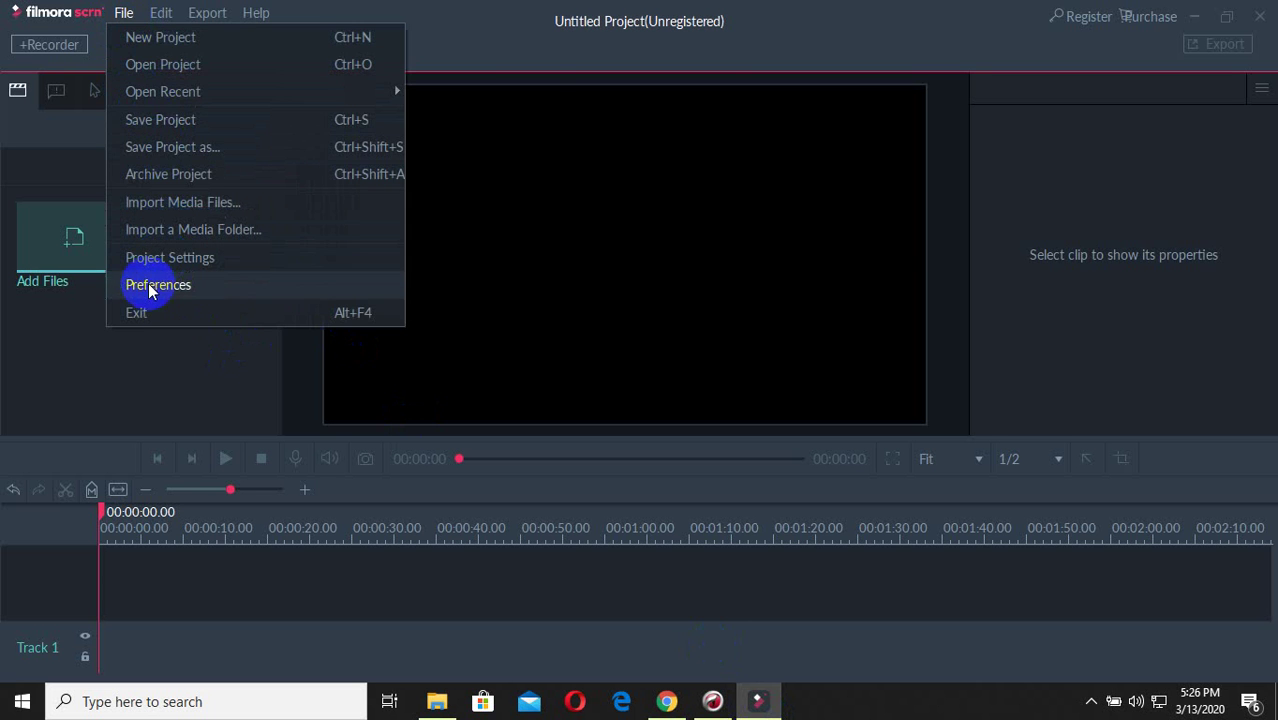
left_click(184, 70)
left_click(742, 414)
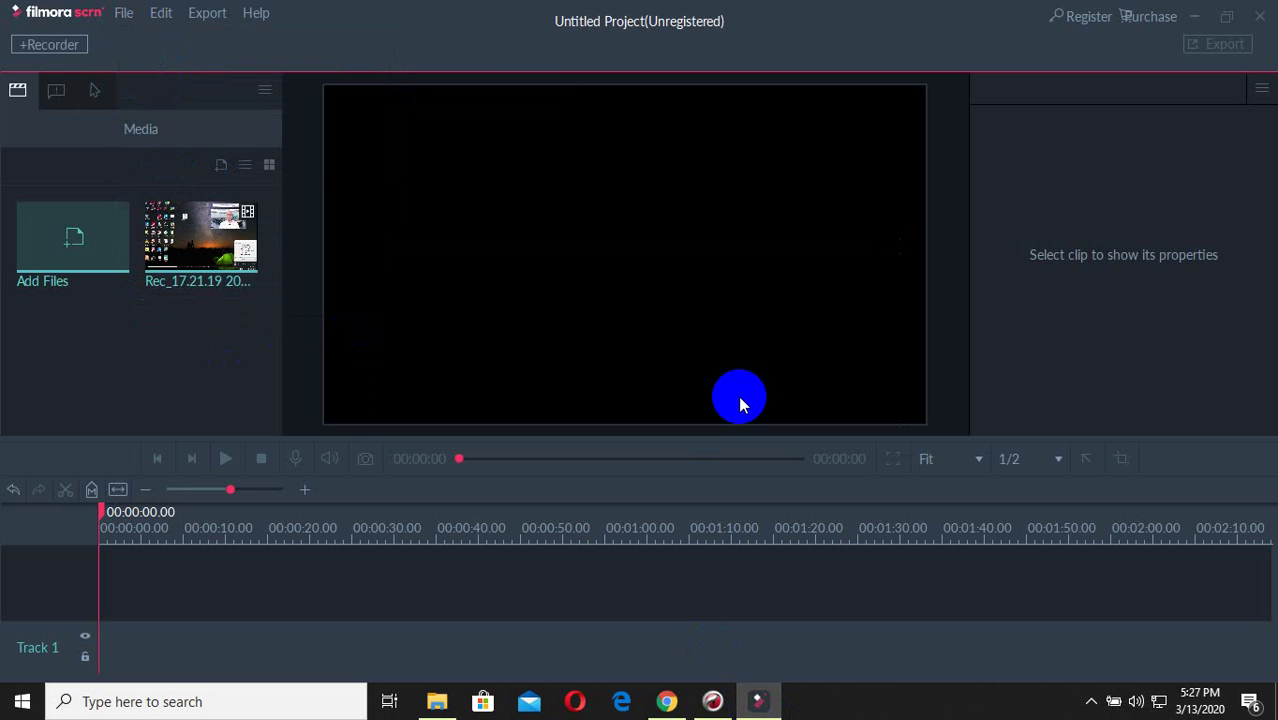
left_click(120, 13)
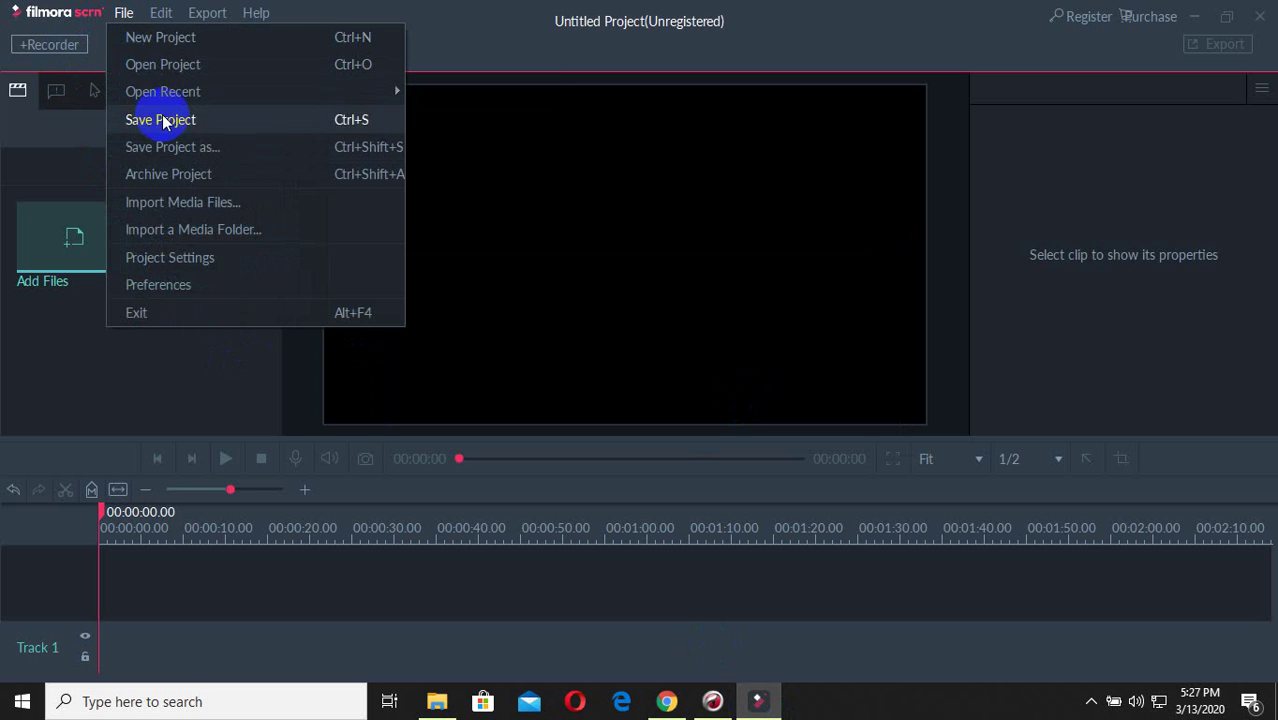
mouse_move(160, 104)
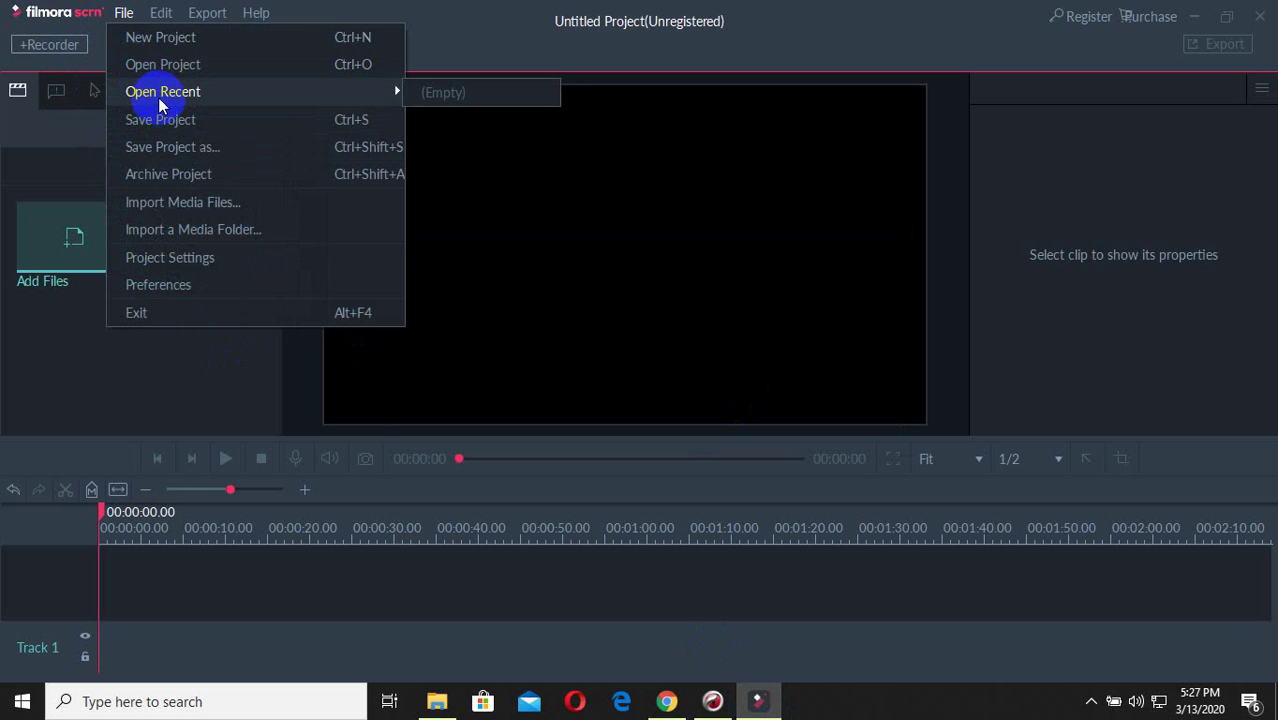
left_click(160, 44)
left_click(645, 420)
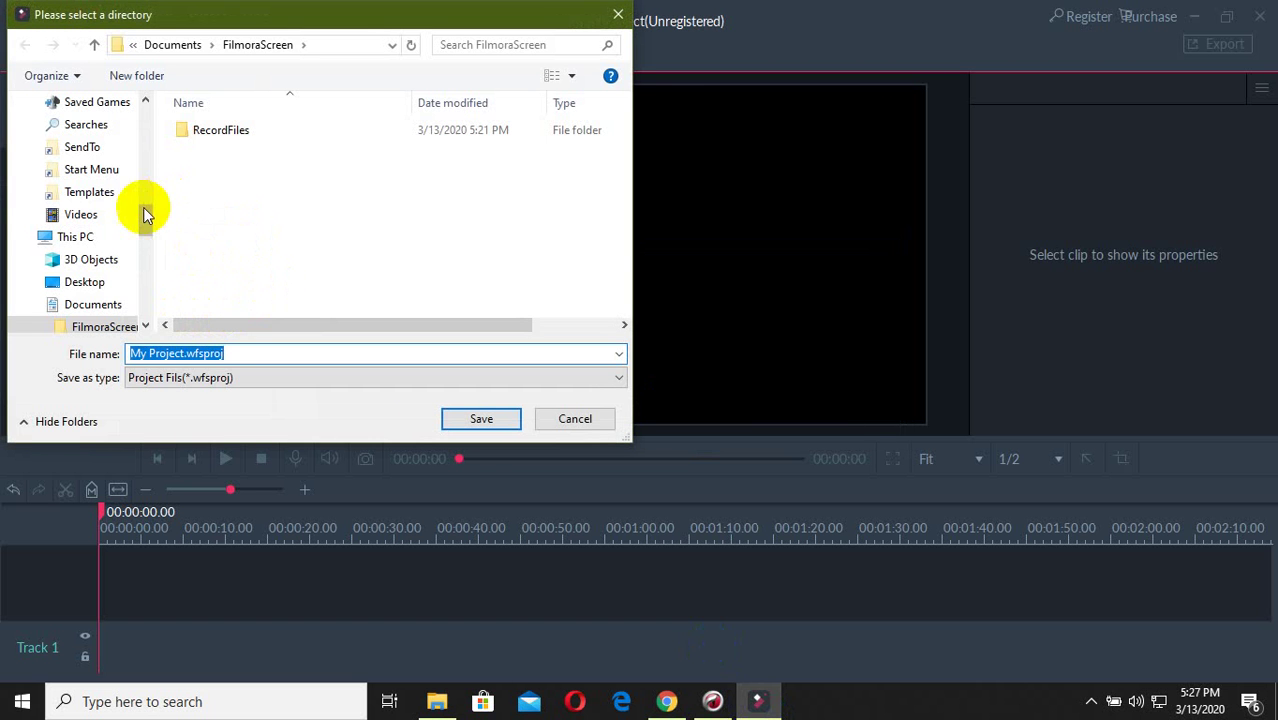
scroll(86, 137, "up", 10)
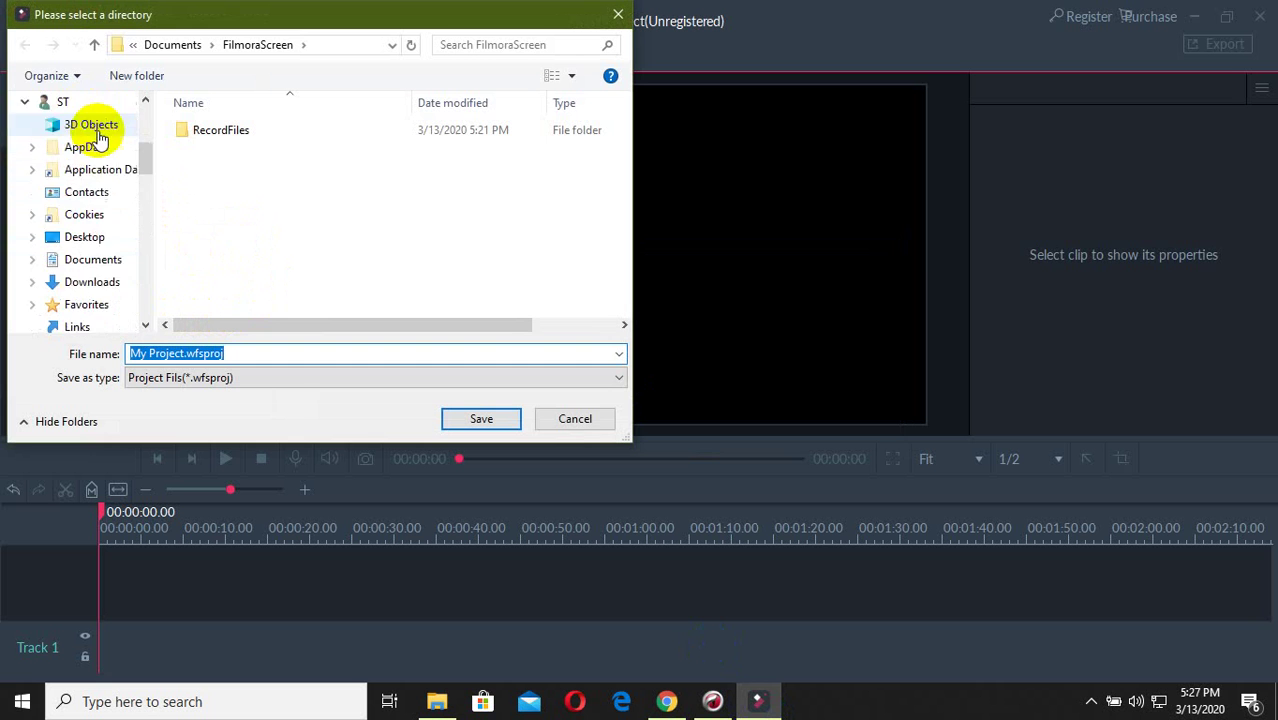
scroll(100, 170, "up", 10)
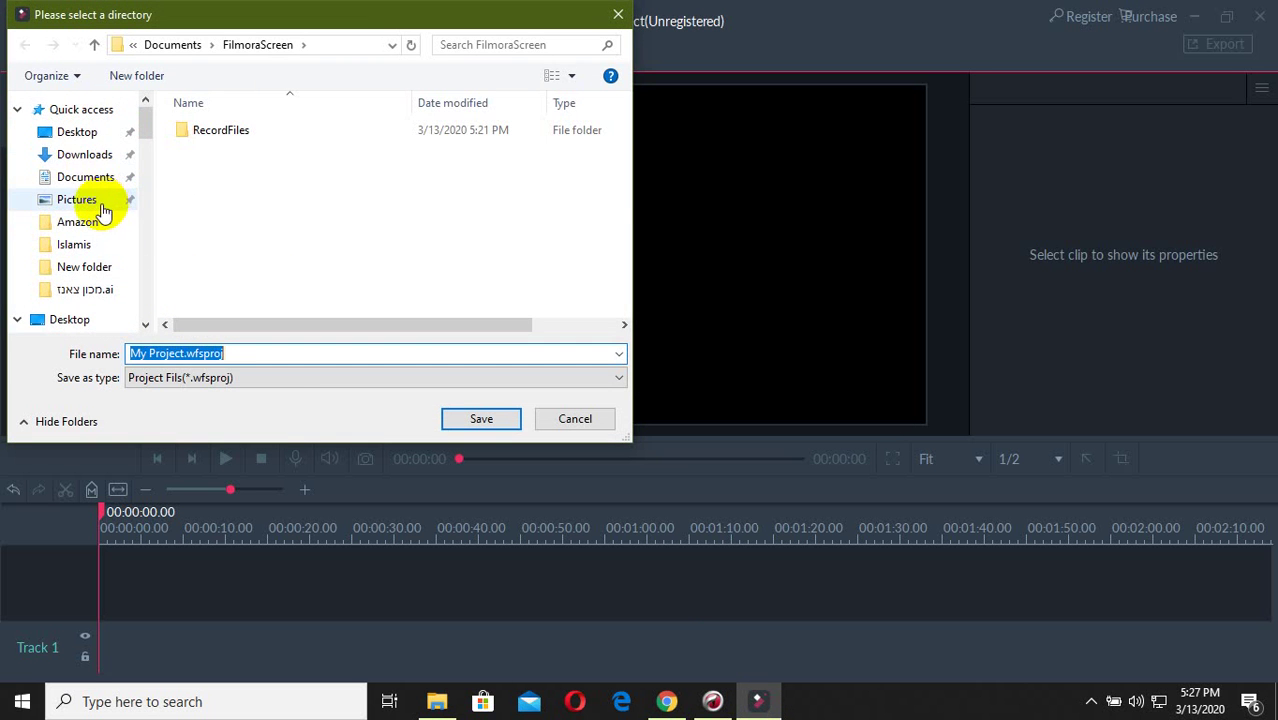
left_click(82, 156)
scroll(425, 200, "down", 1)
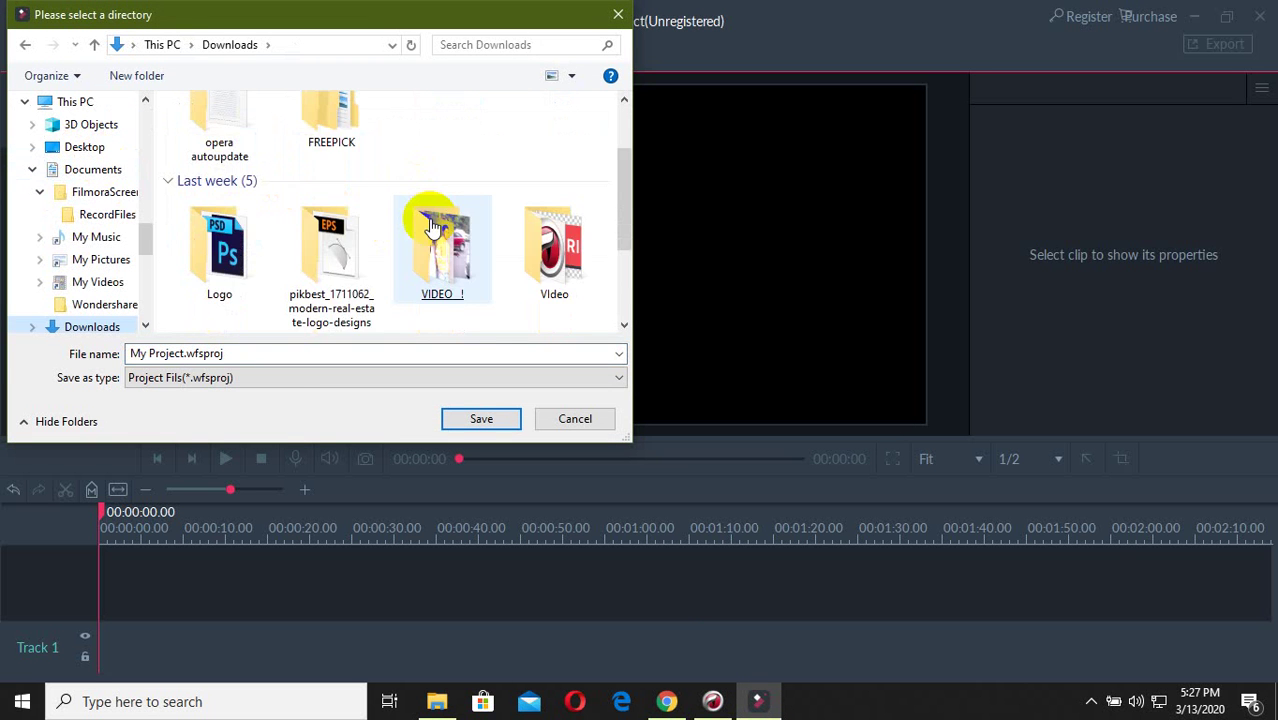
scroll(450, 245, "down", 3)
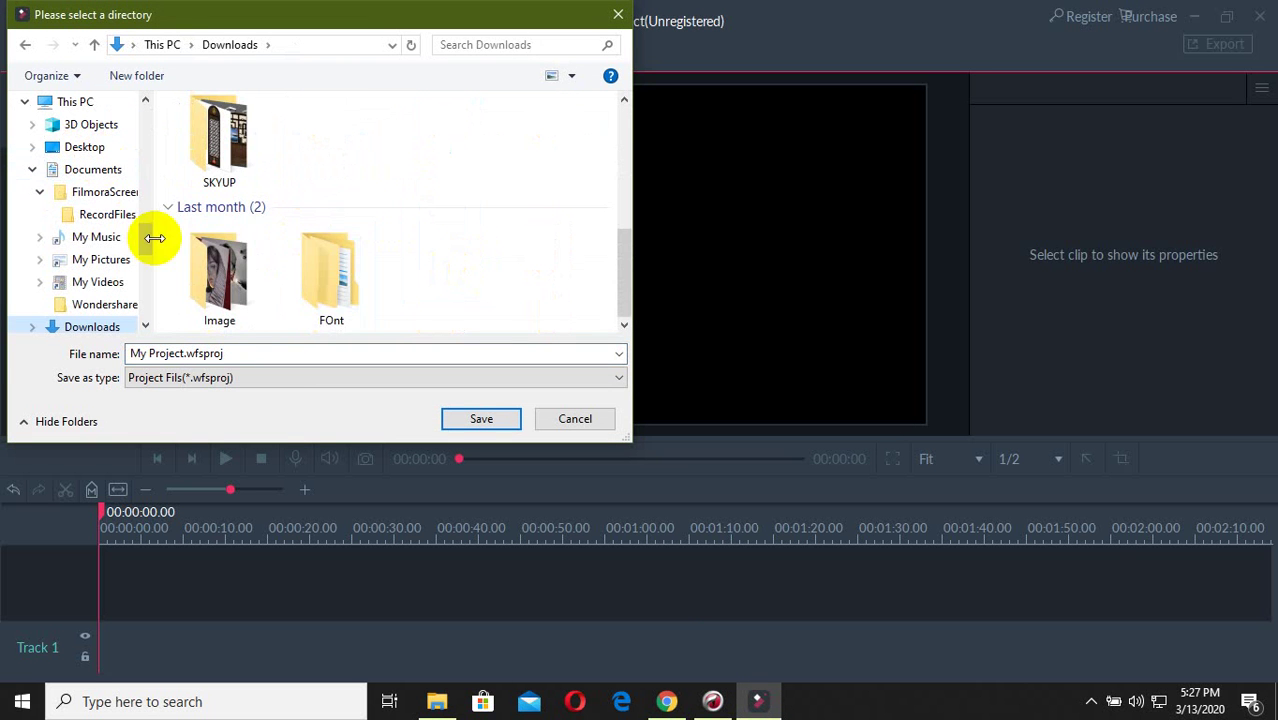
left_click(570, 420)
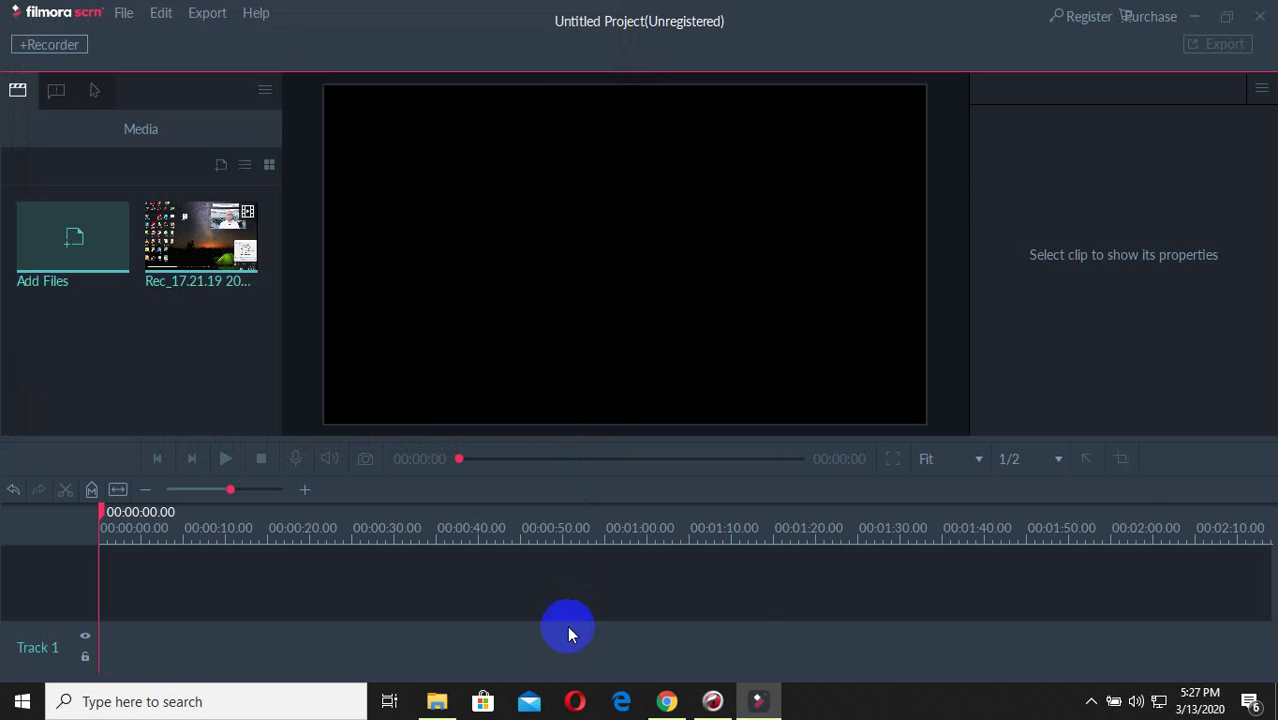
Step: Switch to the browser with the downloads and show the downloaded video (1).mp4 in its folder
left_click(666, 702)
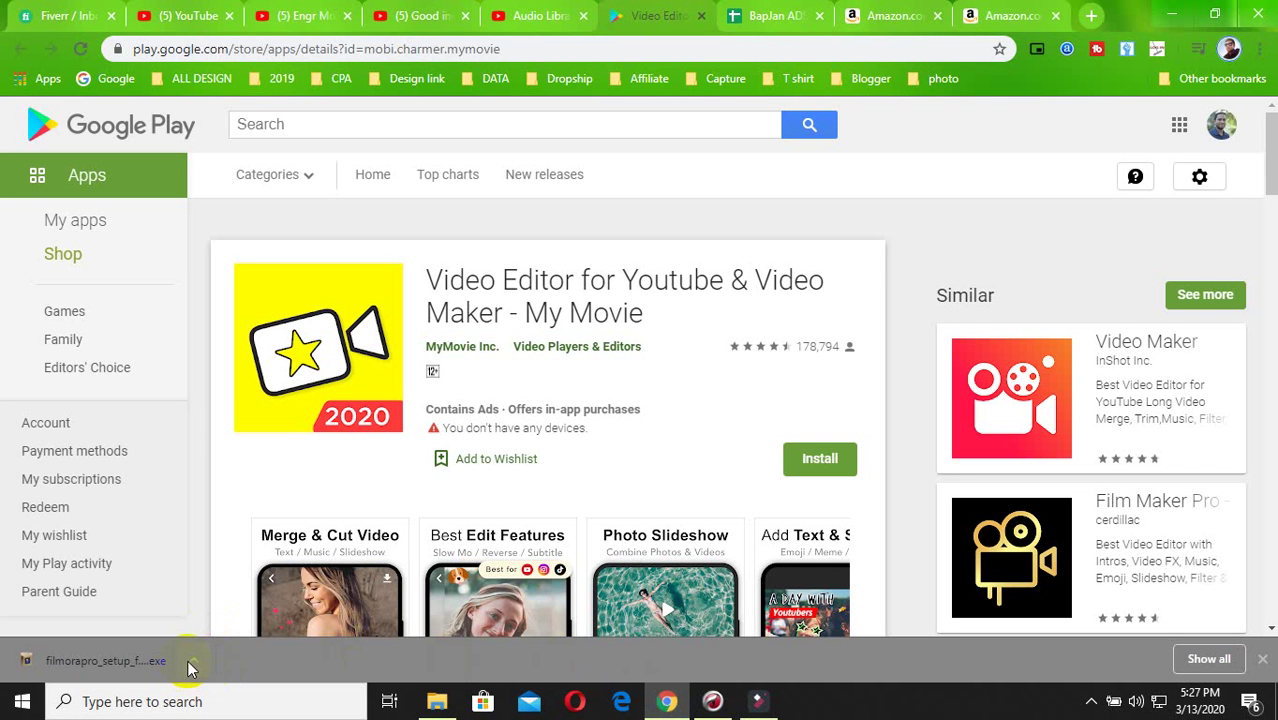
left_click(757, 702)
left_click(712, 702)
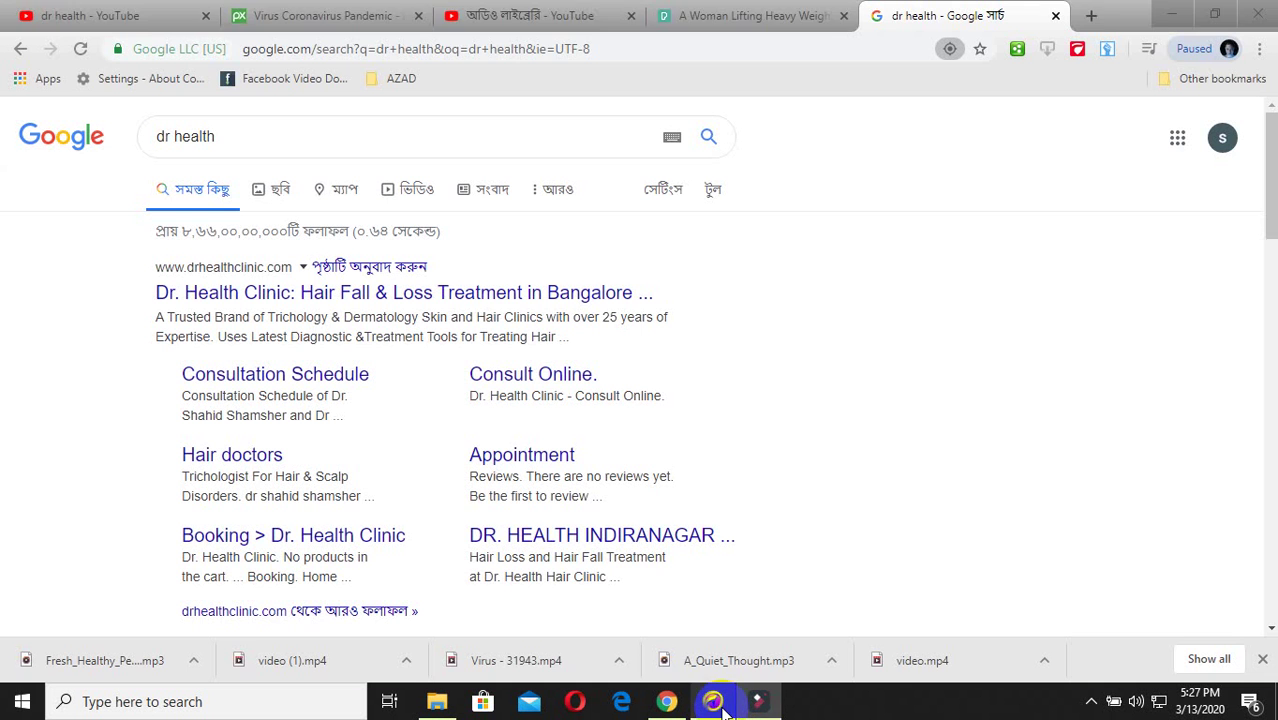
left_click(412, 664)
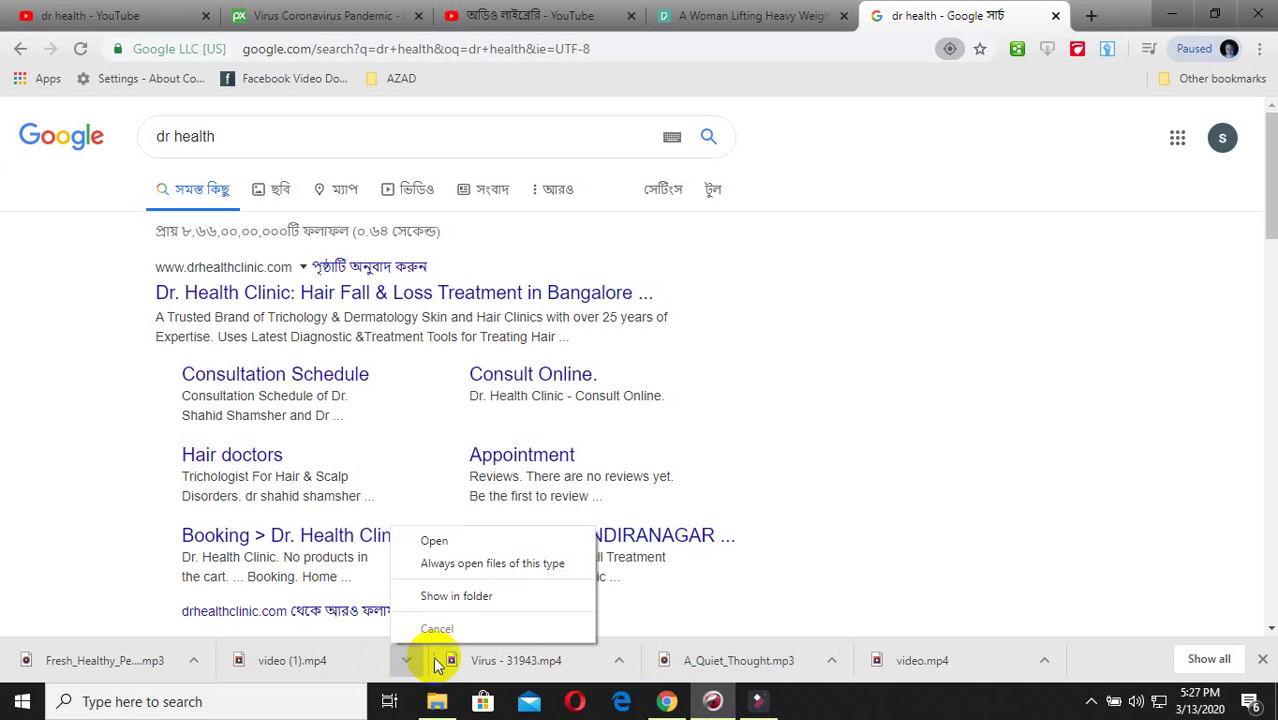
left_click(450, 600)
left_click(370, 418)
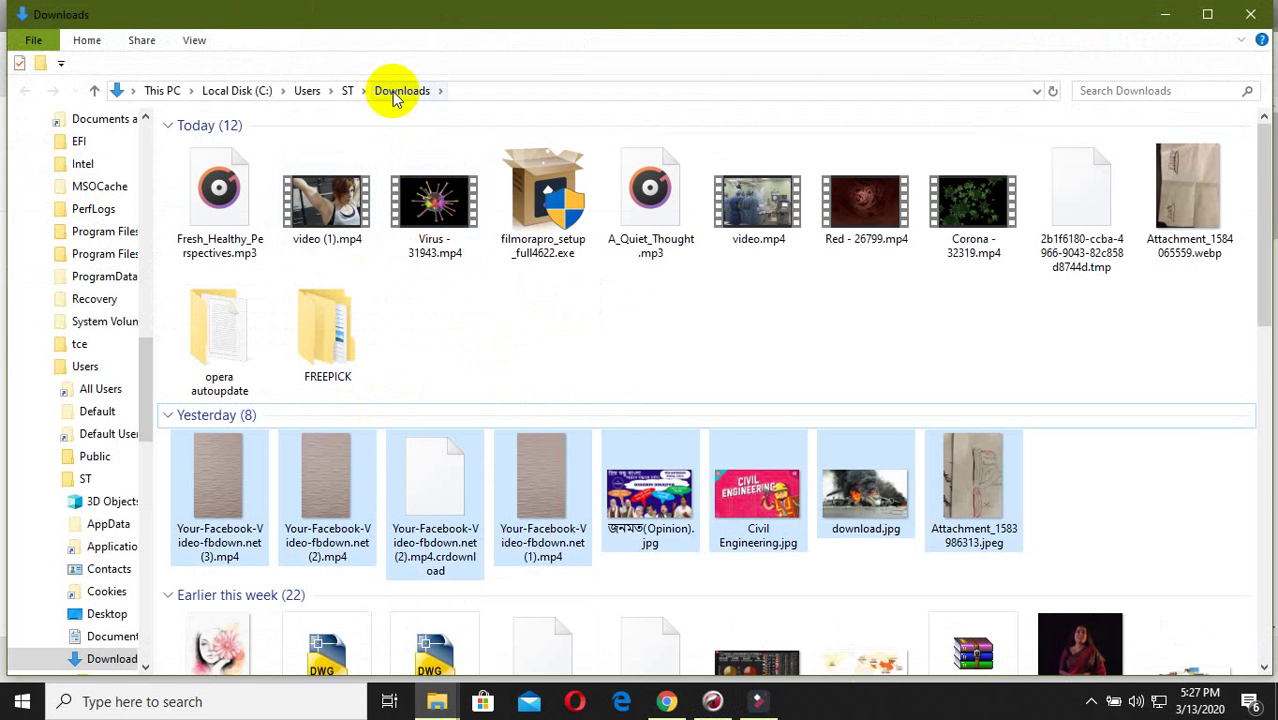
left_click(513, 300)
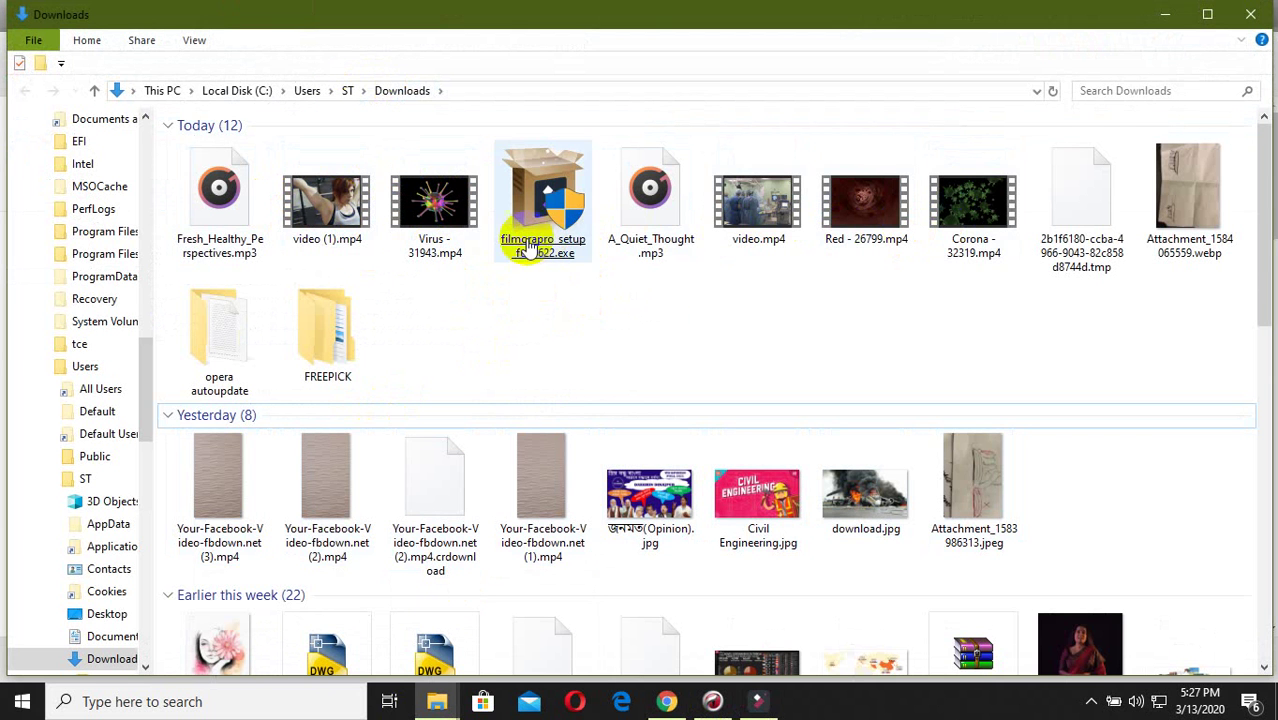
left_click(759, 703)
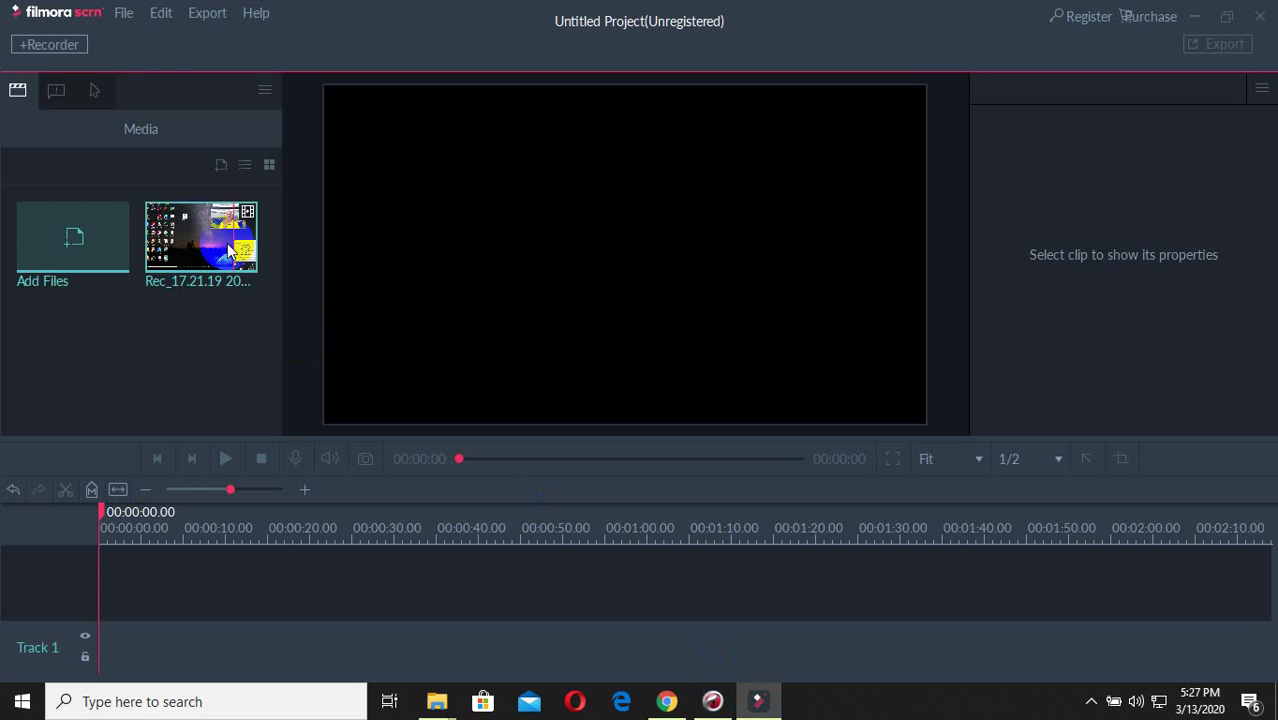
left_click(61, 52)
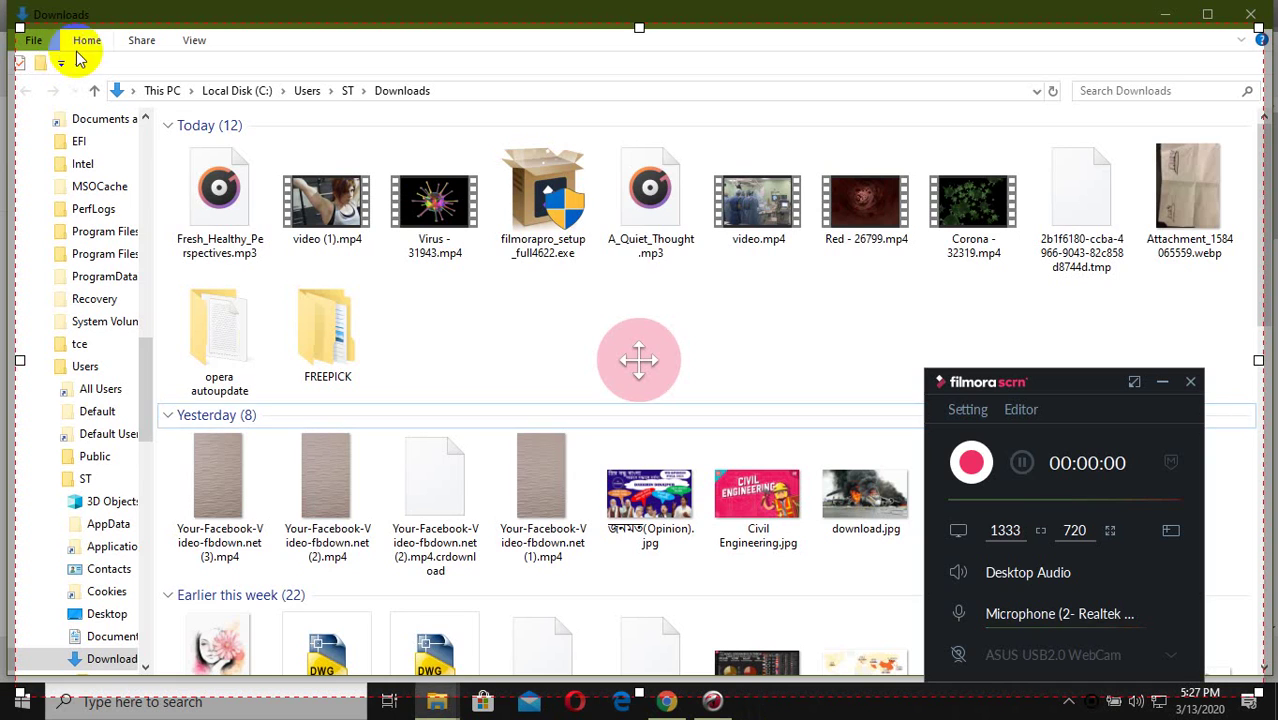
left_click(1190, 383)
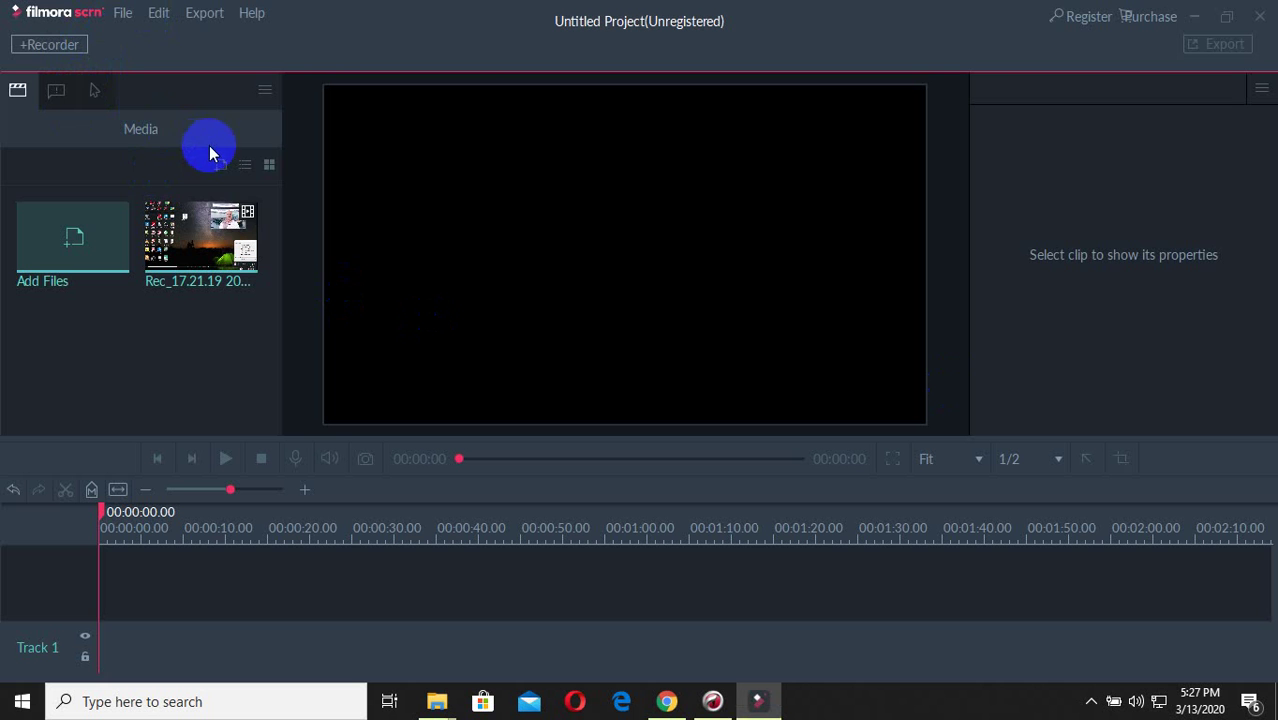
Step: Look over the Cursor effects in Filmora Scrn and return to the project's media library
left_click(72, 95)
left_click(95, 91)
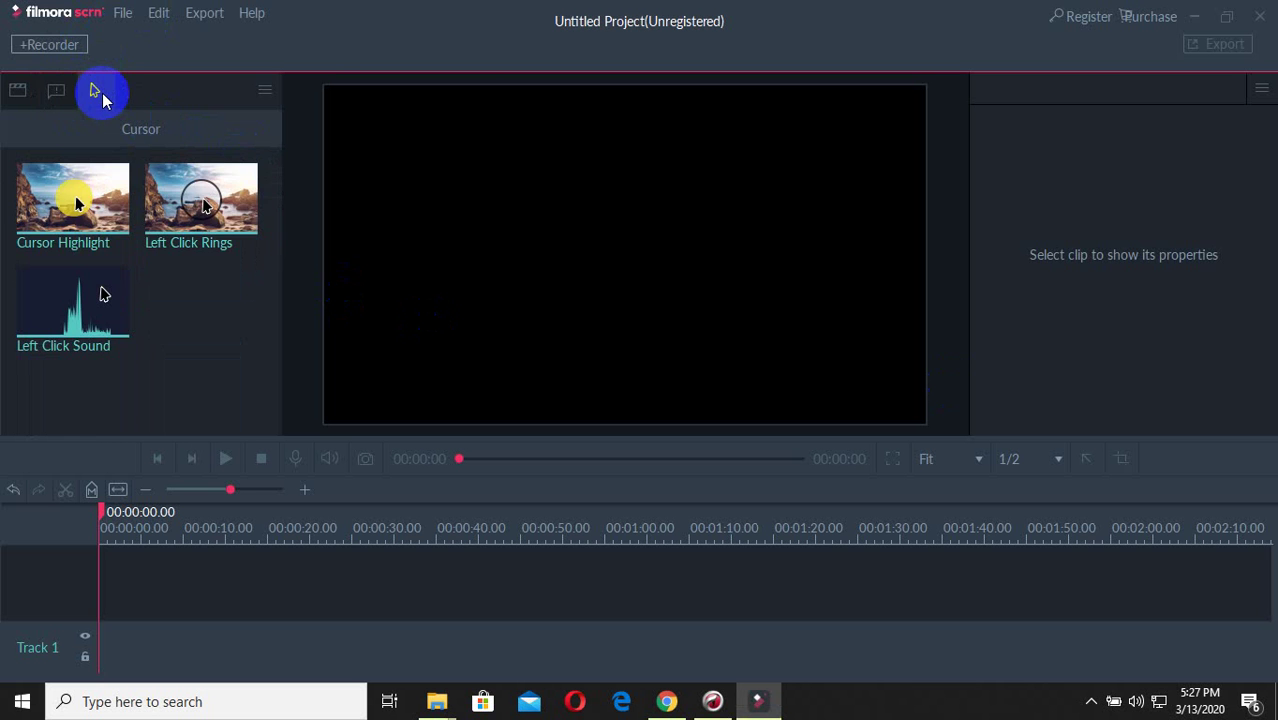
left_click(17, 90)
left_click(265, 90)
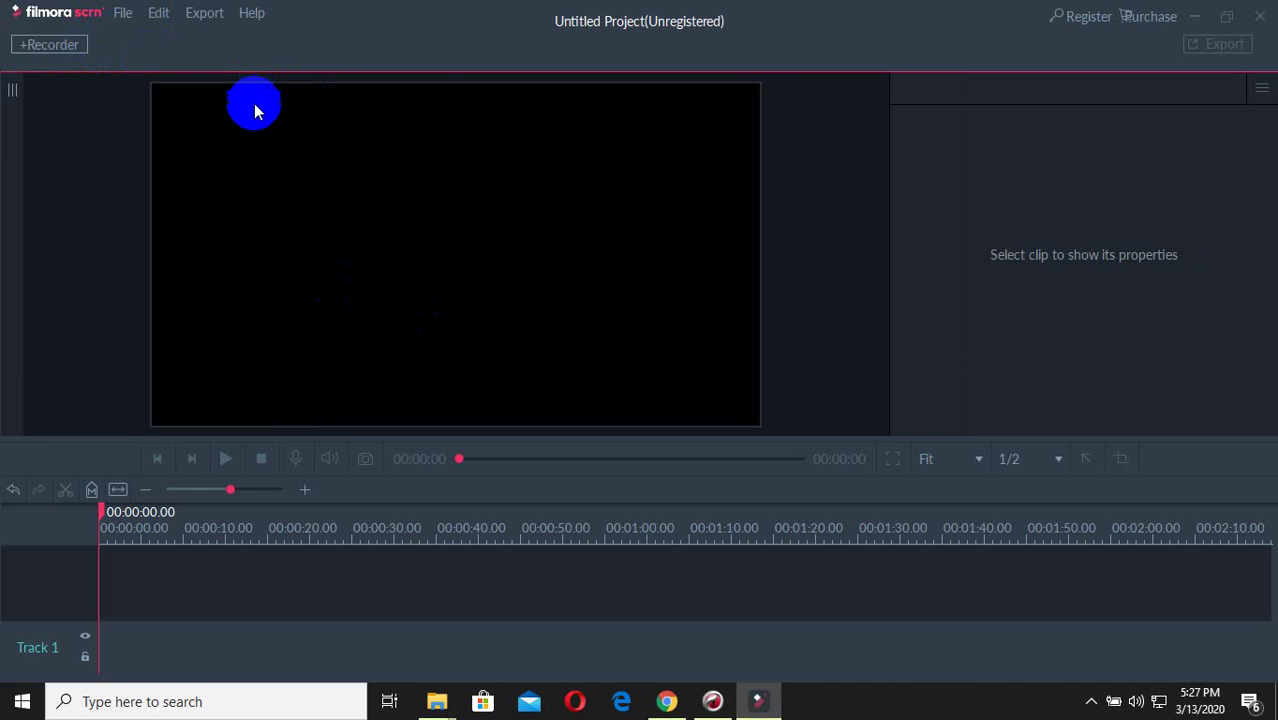
left_click(11, 92)
Step: Import video (1).mp4 from the Downloads folder into the project's media library, viewing the folder's files as large thumbnails
left_click(123, 13)
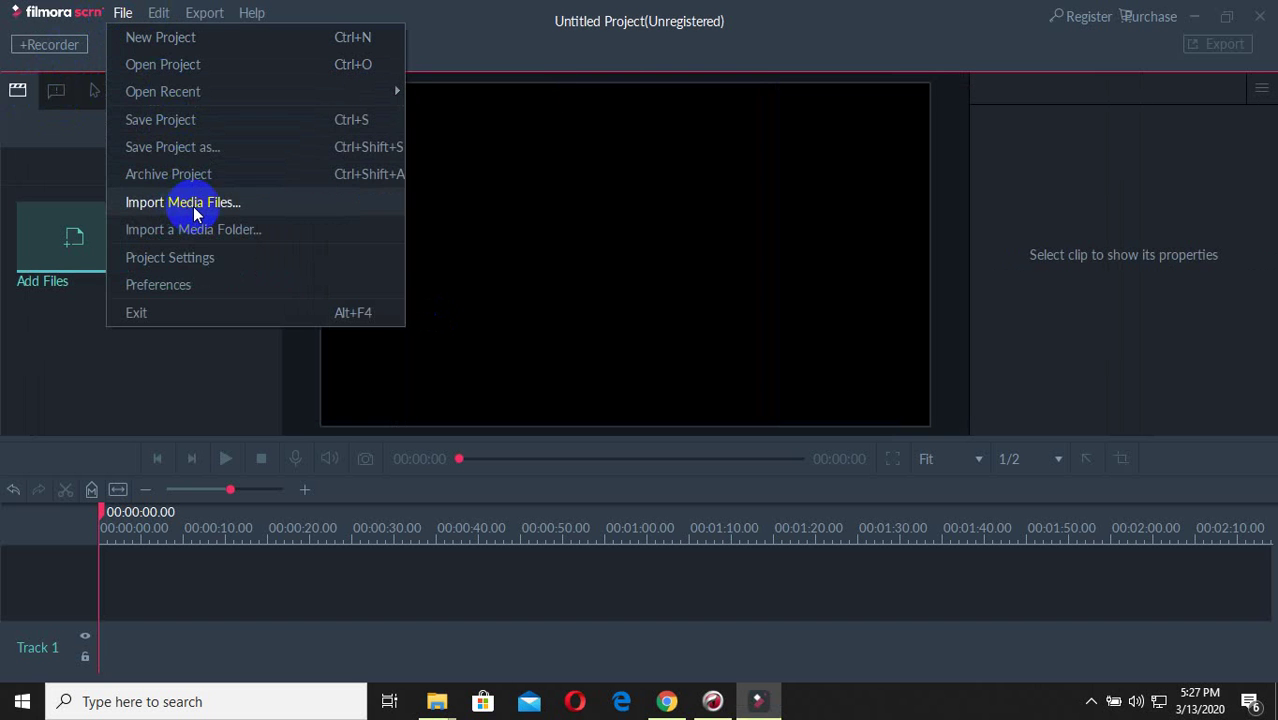
left_click(197, 212)
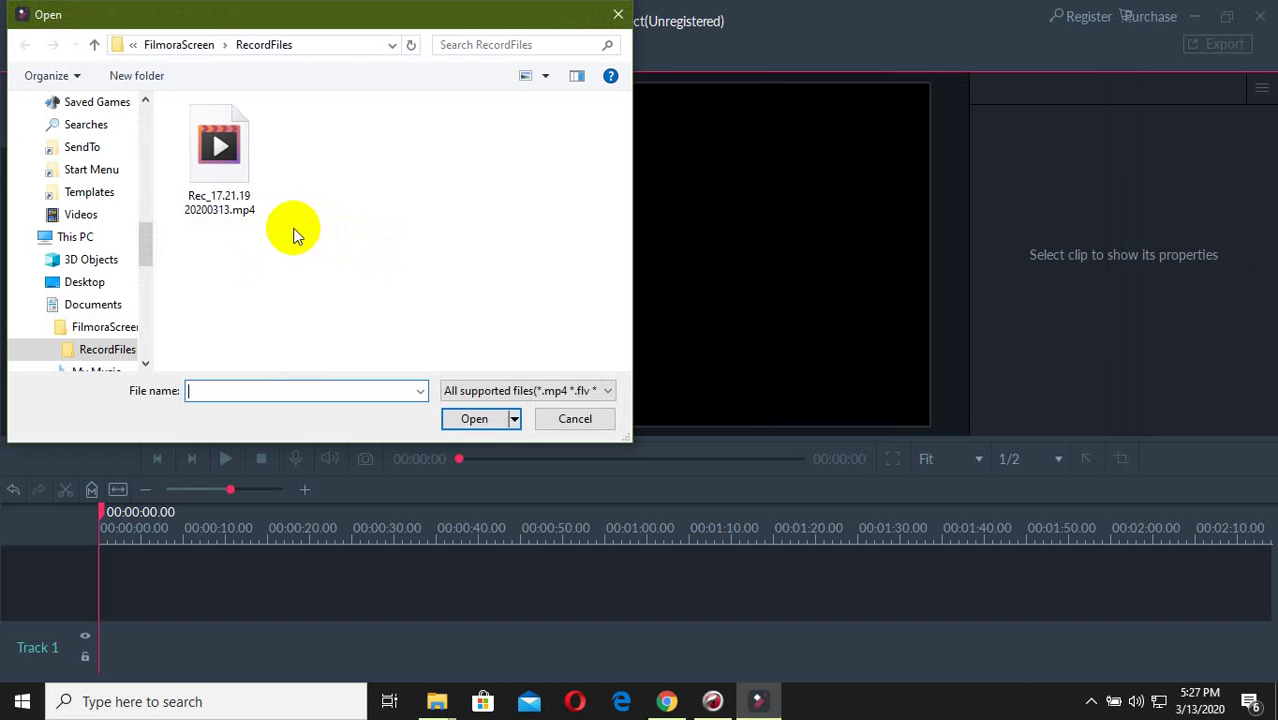
double_click(185, 198)
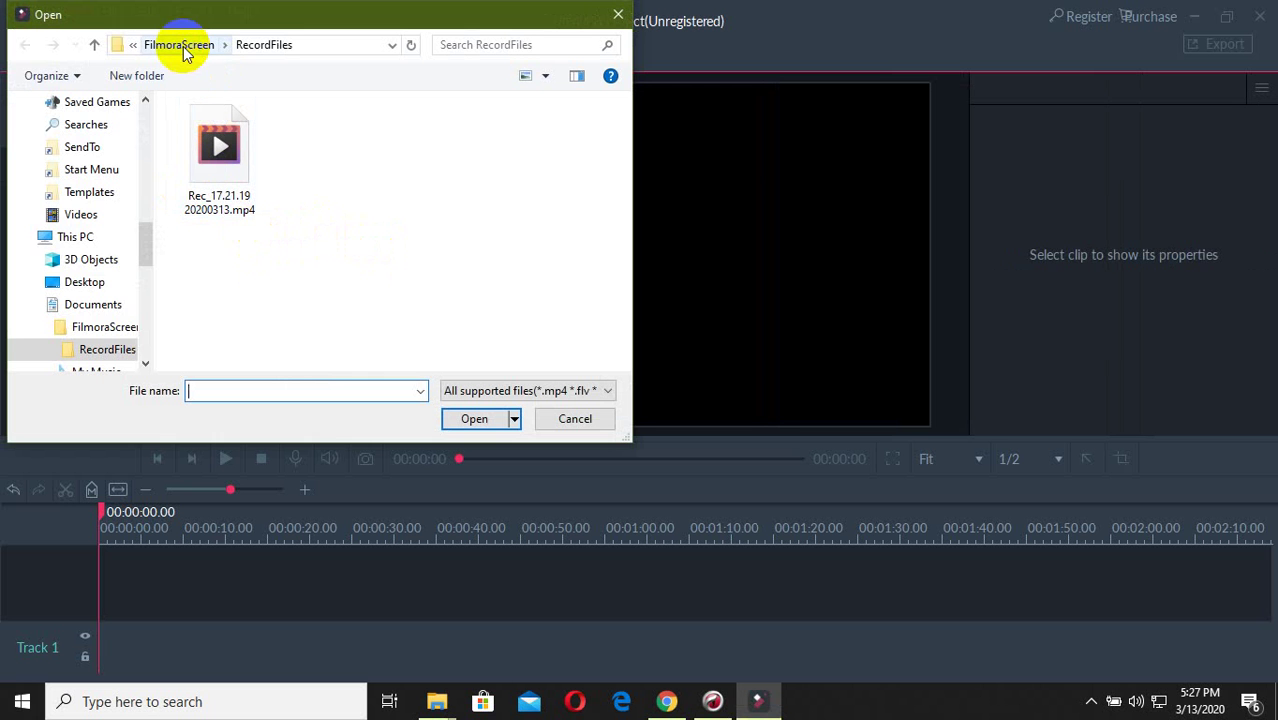
scroll(114, 150, "up", 7)
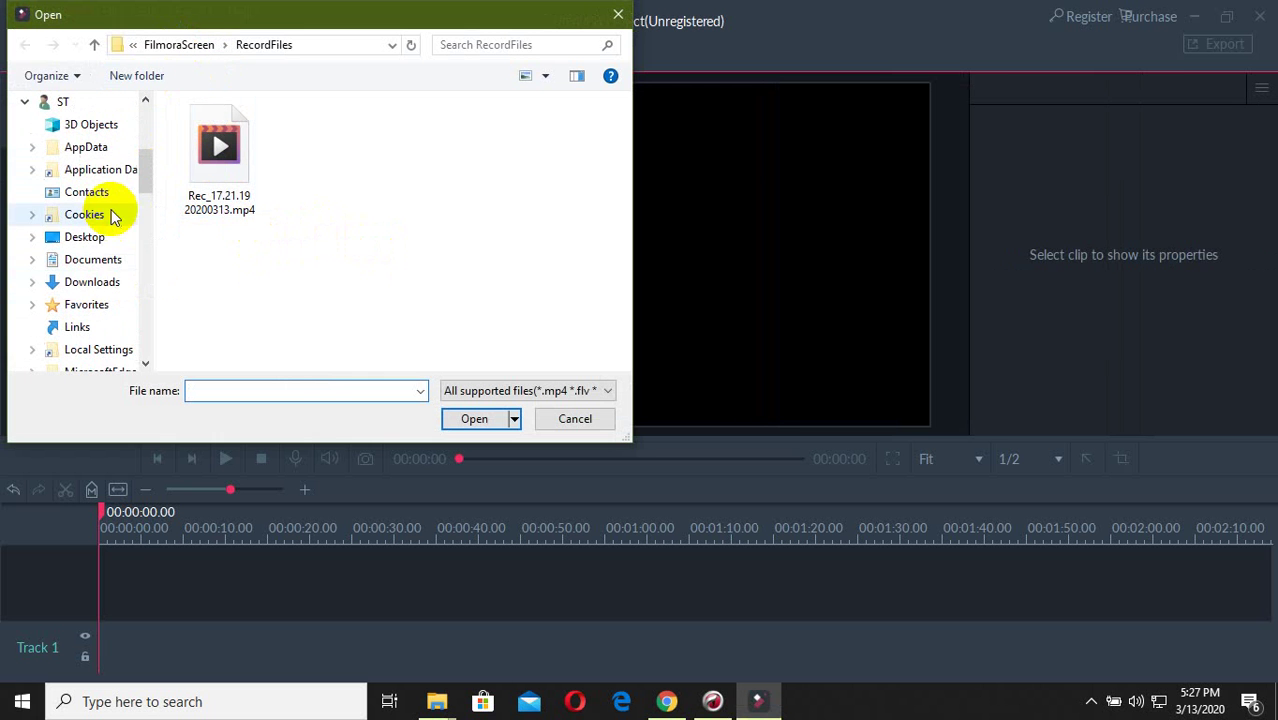
left_click(105, 284)
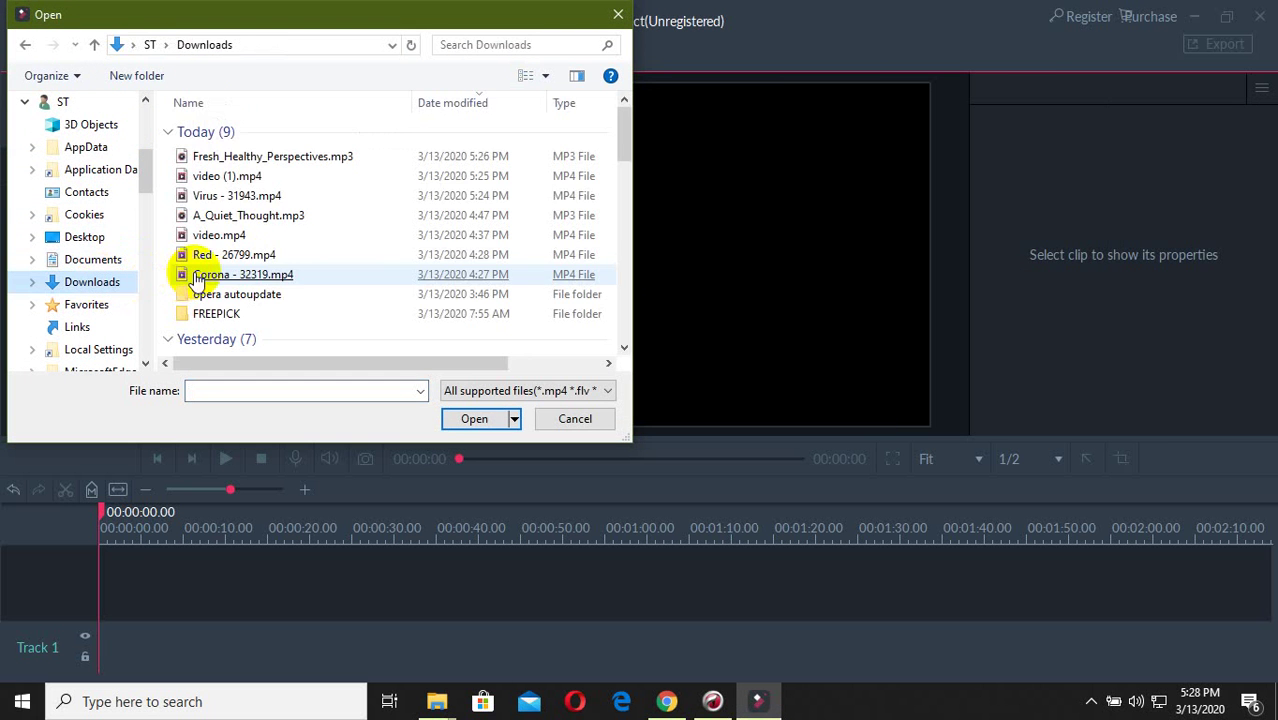
left_click(545, 76)
left_click(597, 56)
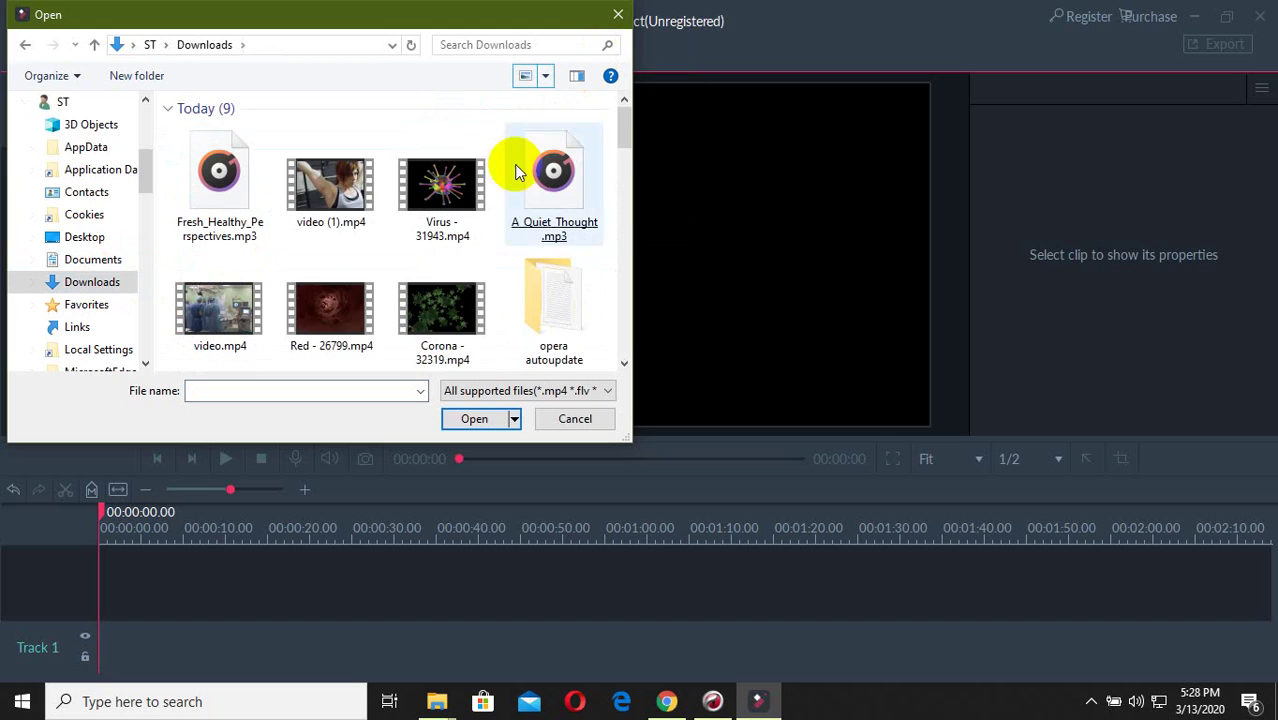
double_click(339, 190)
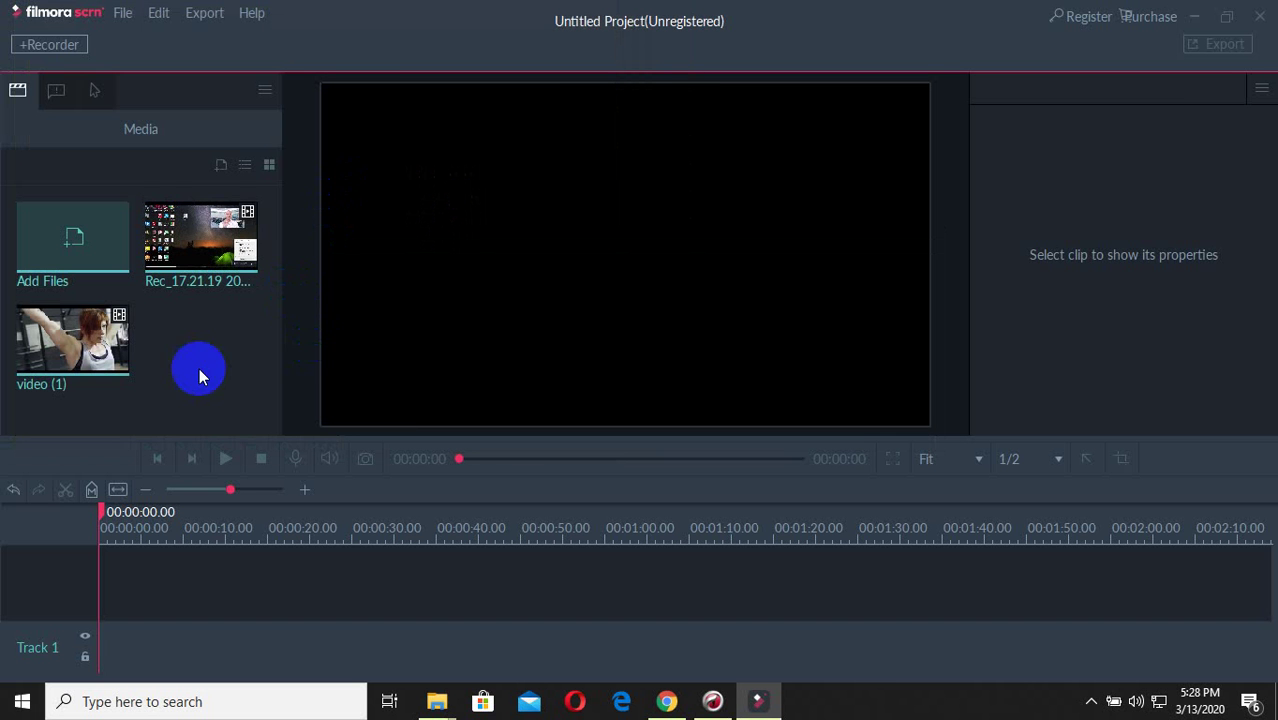
Step: Import Fresh_Healthy_Perspectives.mp3, Virus - 31943.mp4, A_Quiet_Thought.mp3, Corona - 32319.mp4, Red - 26799.mp4 and video.mp4 together from Downloads into the media library
left_click(122, 12)
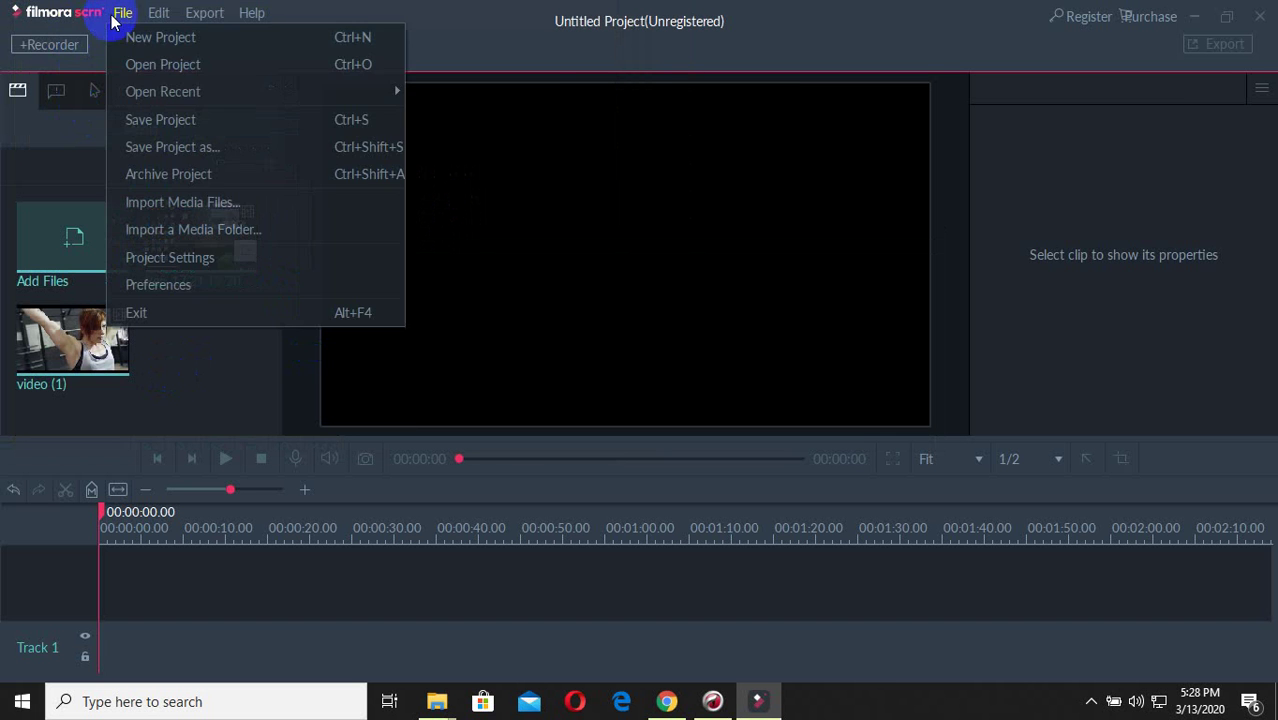
left_click(188, 203)
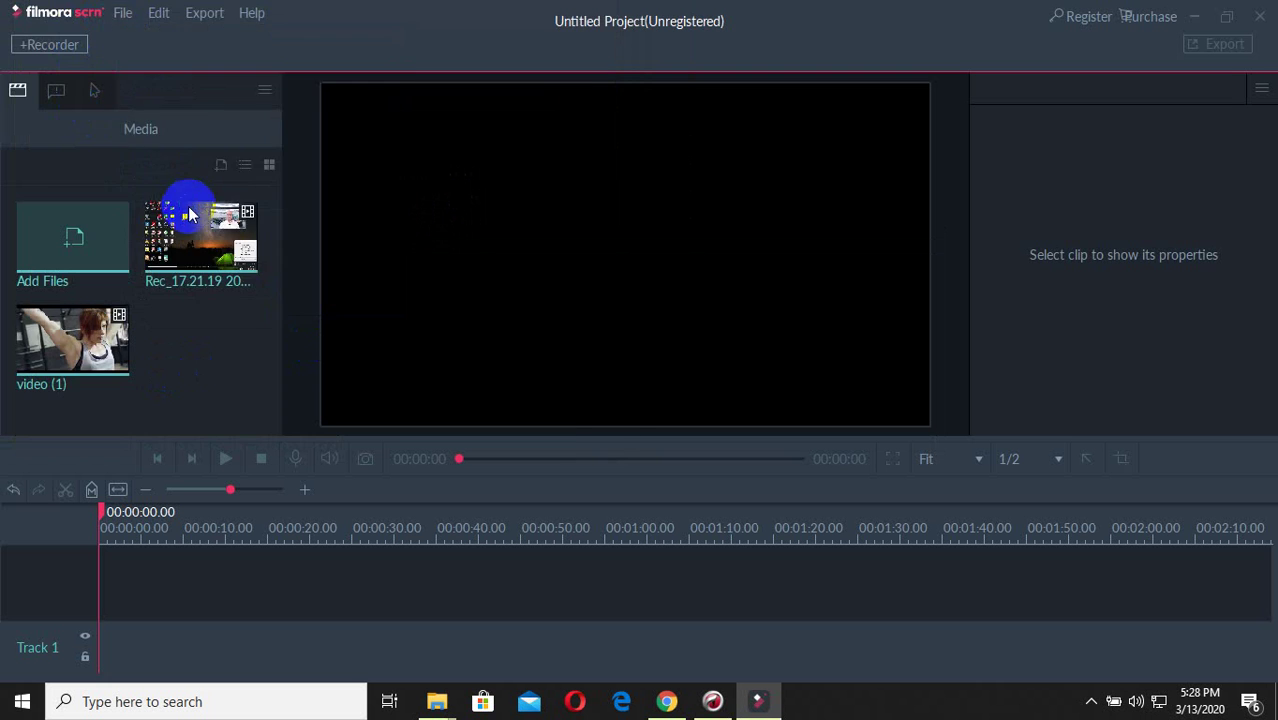
left_click(243, 185)
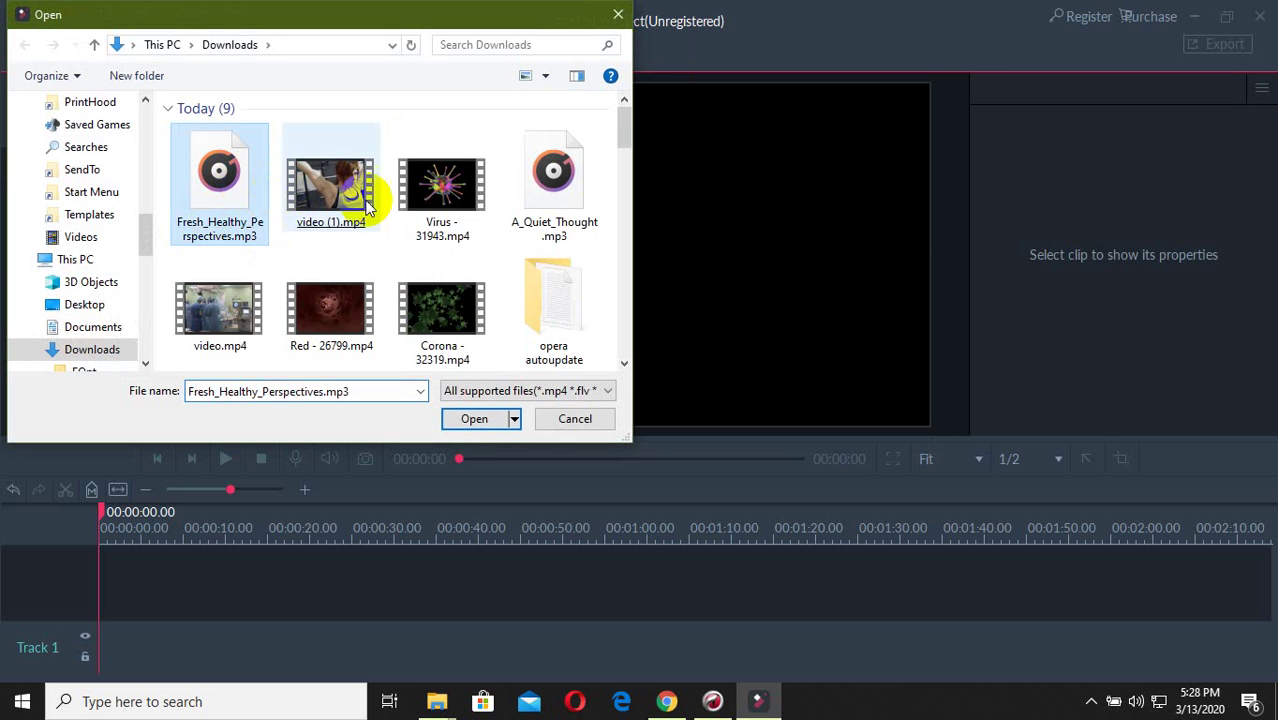
left_click(478, 205, "ctrl")
left_click(559, 186, "ctrl")
left_click(421, 311, "ctrl")
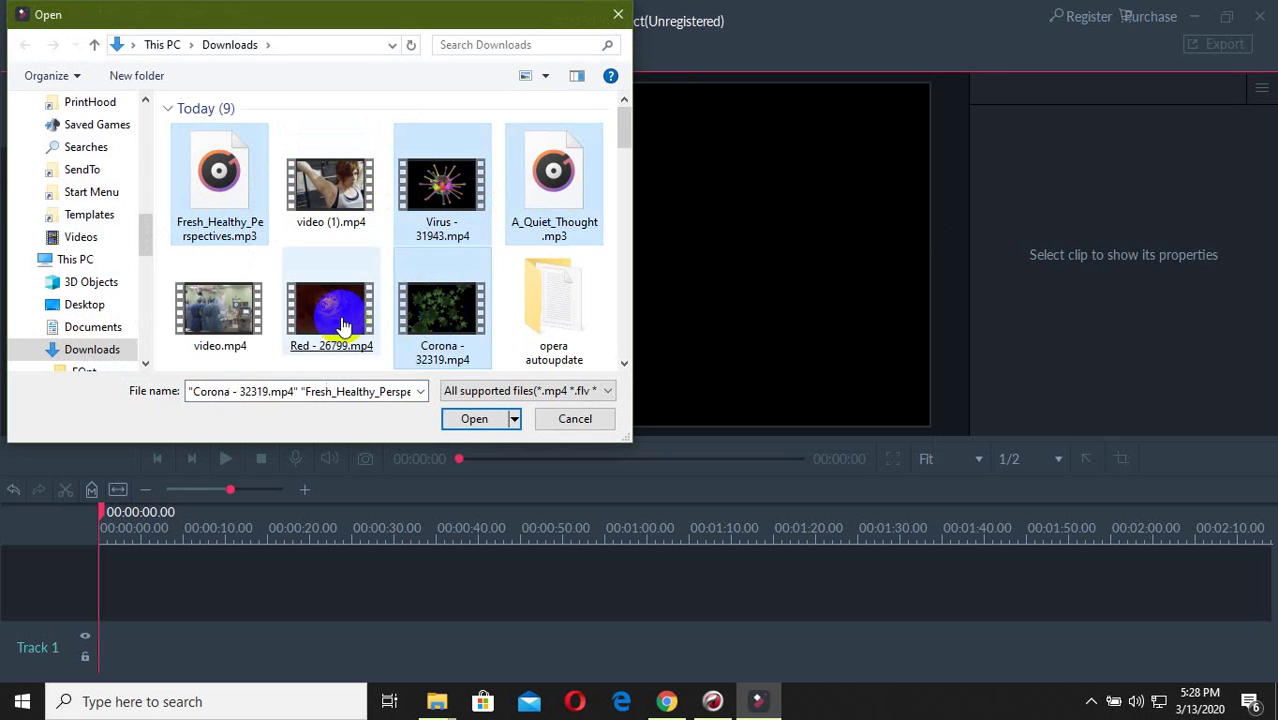
left_click(331, 312, "ctrl")
left_click(216, 316, "ctrl")
left_click(476, 419)
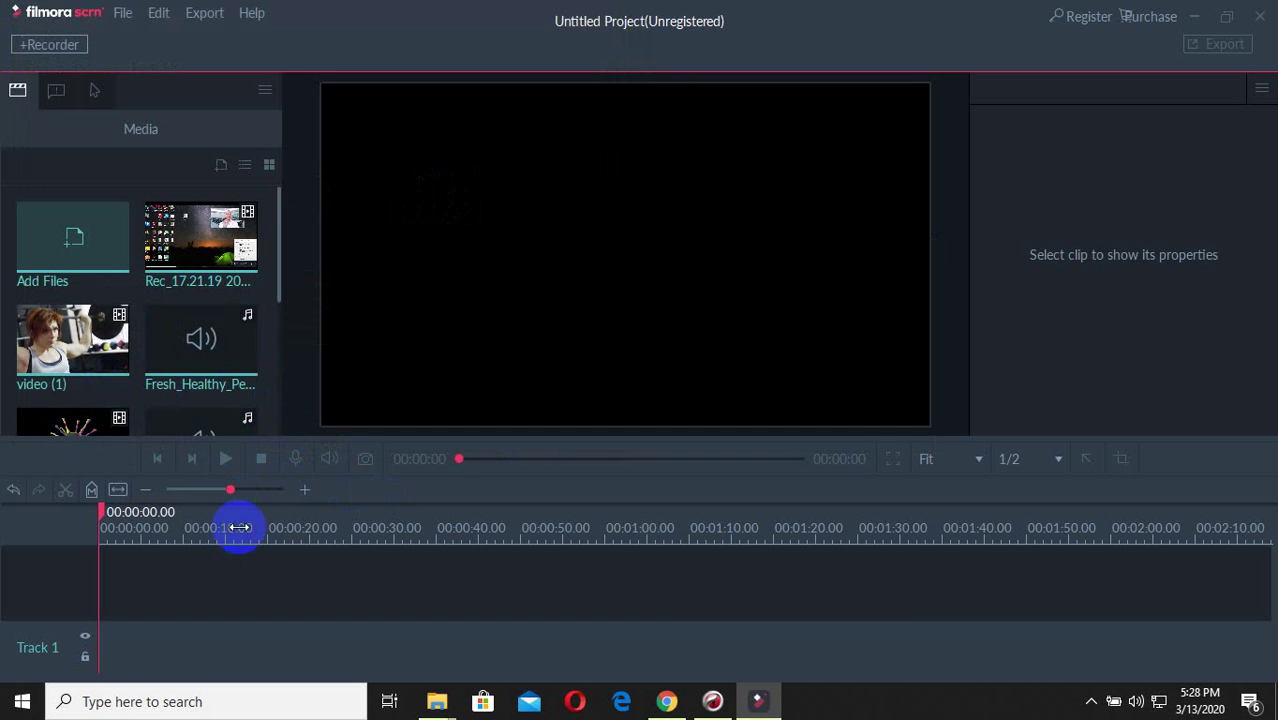
Step: Place the Corona - 32319 clip at the start of Track 2 and the Red - 26799 clip directly after it
scroll(202, 360, "down", 5)
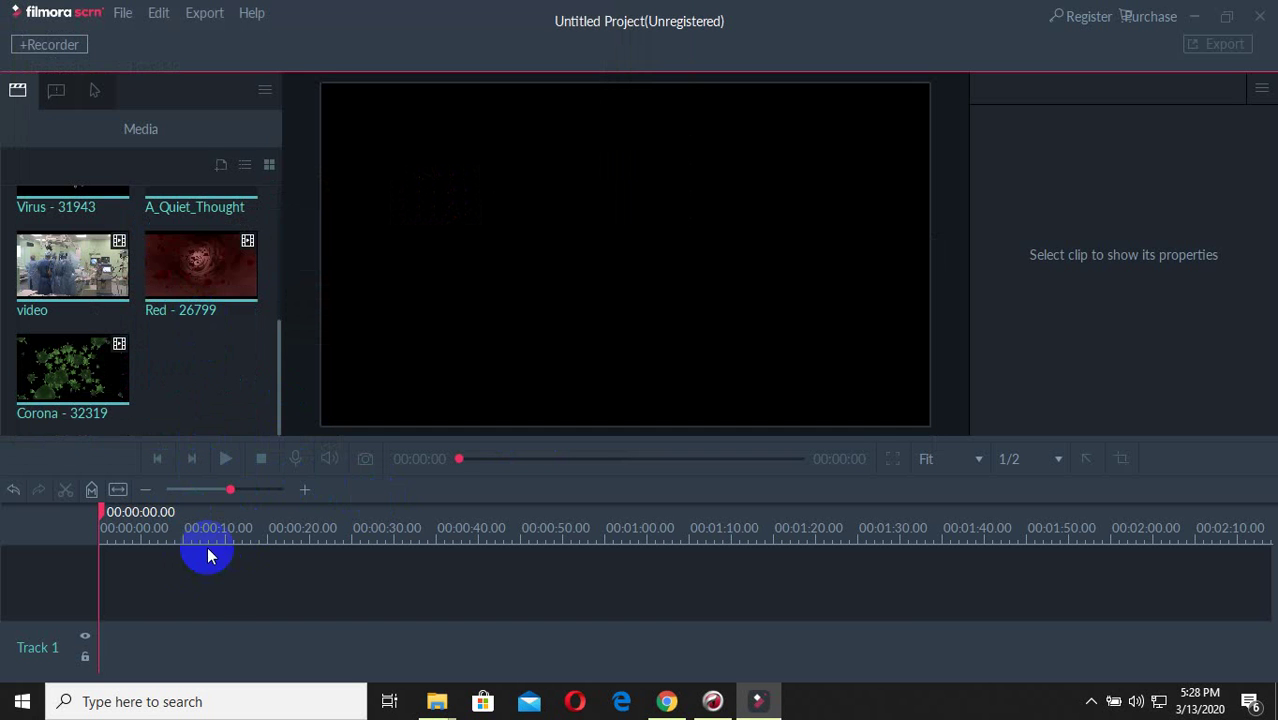
left_click_drag(108, 384, 135, 607)
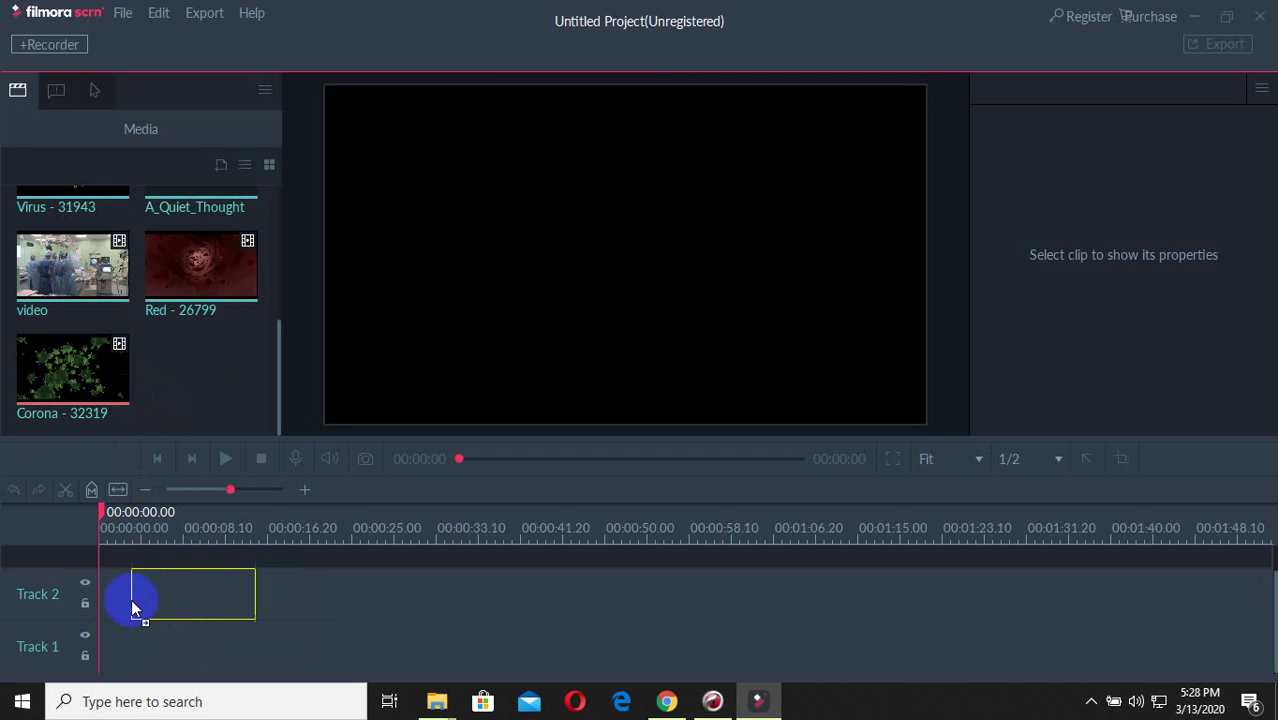
left_click_drag(184, 317, 231, 594)
Step: Append the operating-room clip named video and the video (1) clip after Red - 26799 on Track 2
scroll(171, 390, "up", 5)
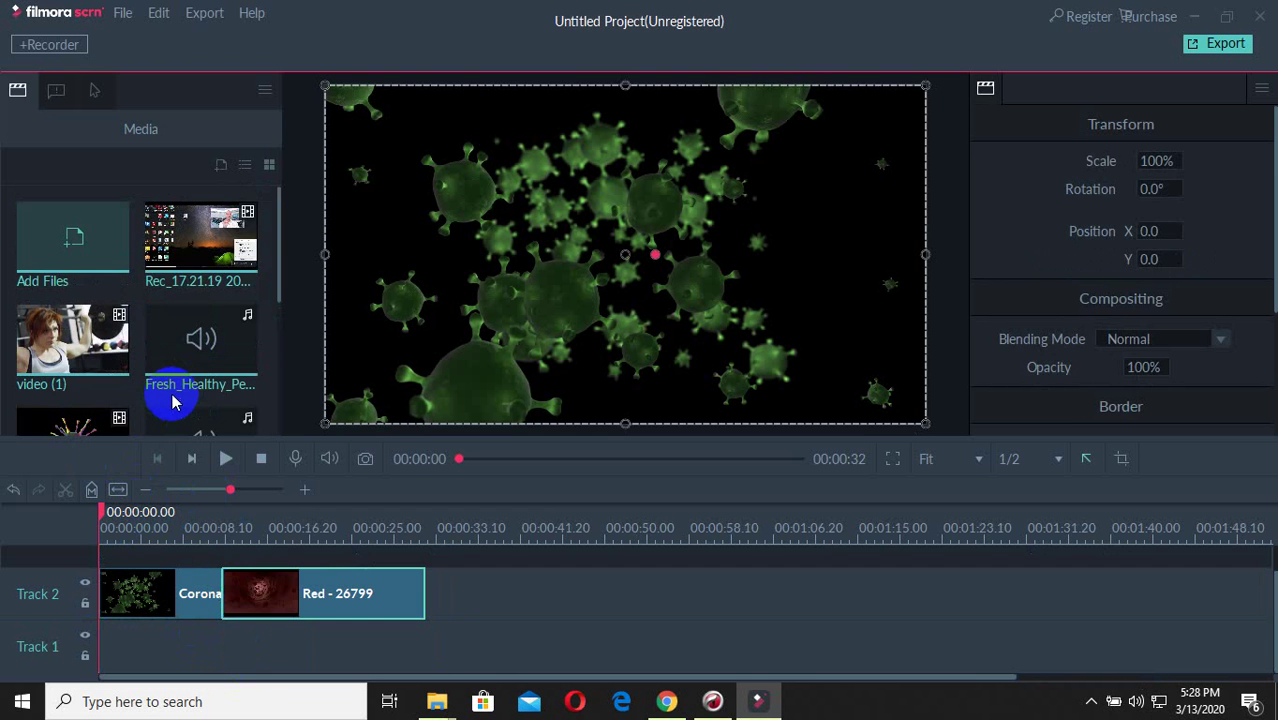
scroll(98, 360, "down", 5)
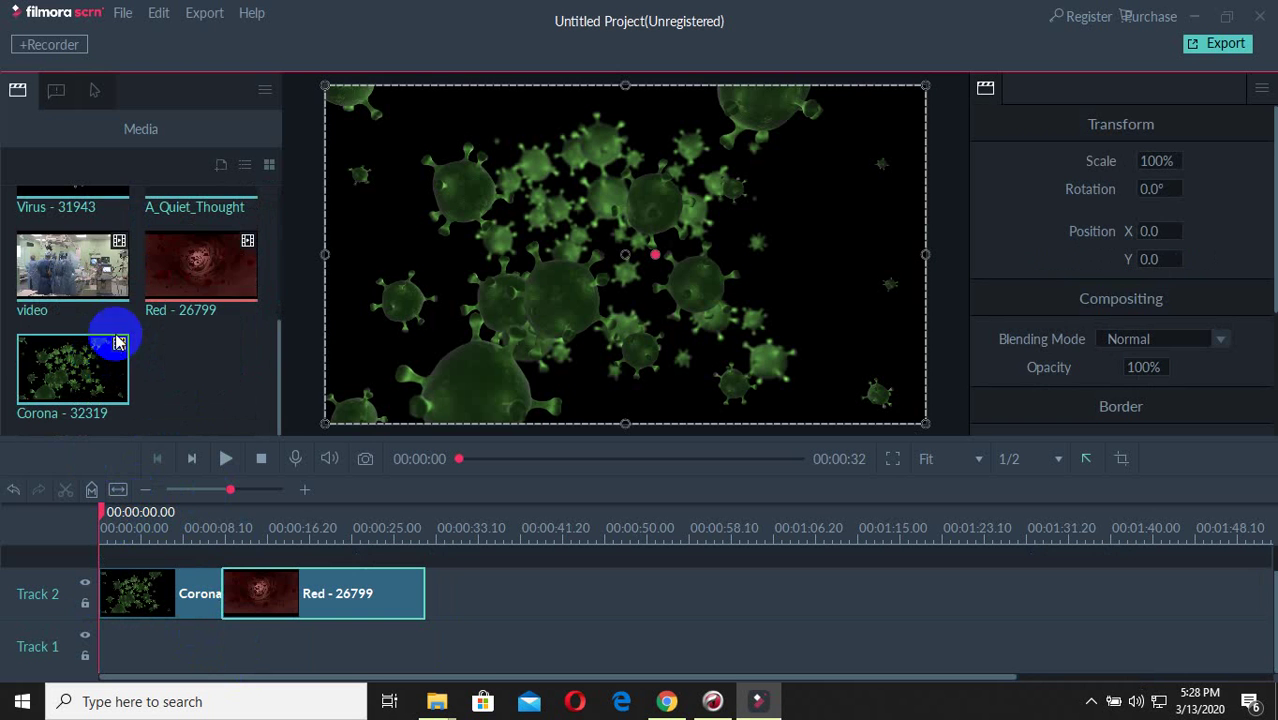
left_click_drag(118, 343, 460, 597)
left_click_drag(343, 576, 343, 576)
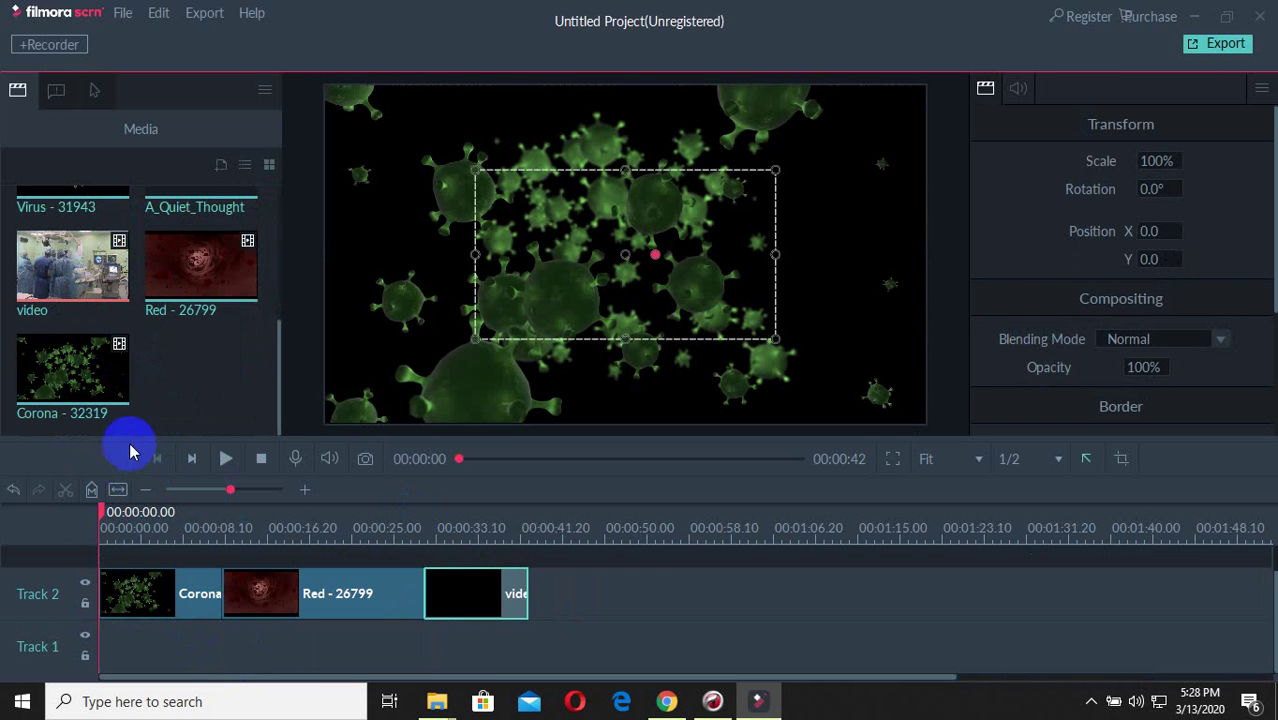
scroll(75, 290, "up", 5)
left_click(68, 300)
left_click_drag(68, 300, 530, 590)
left_click(780, 615)
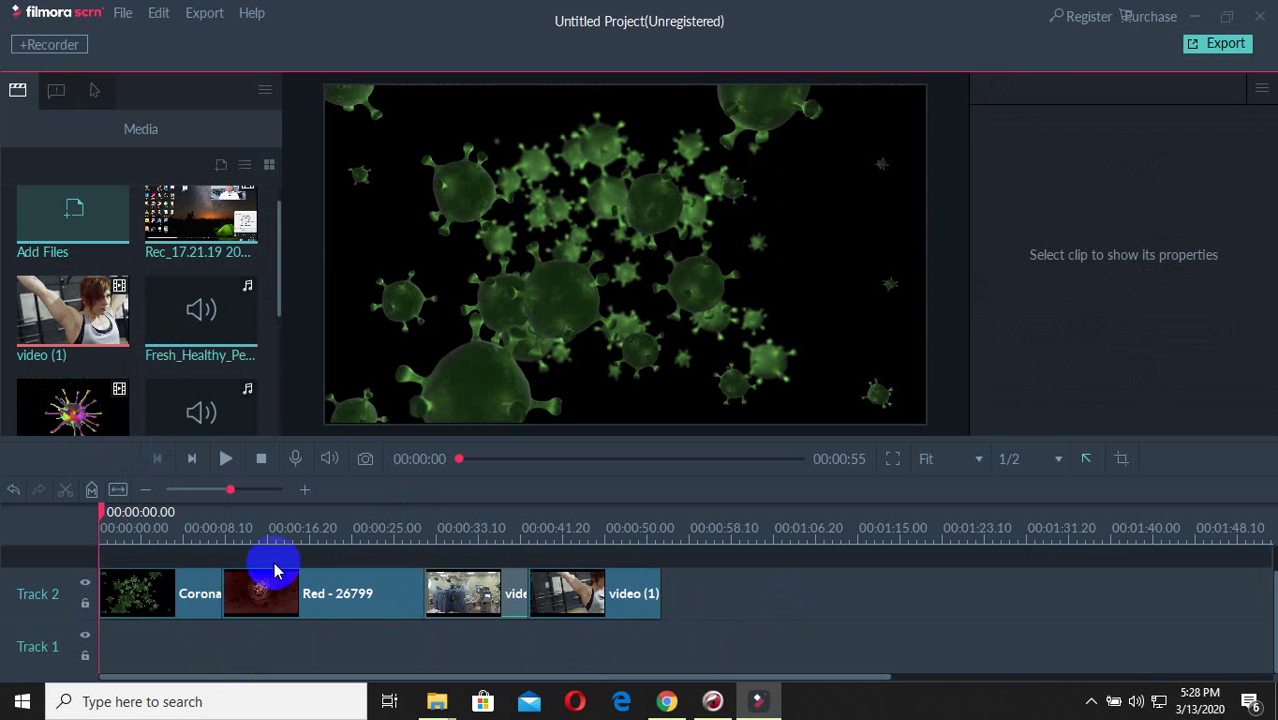
Step: Add the A_Quiet_Thought music to Track 1 and trim its end to match the end of the video clips
scroll(271, 375, "down", 5)
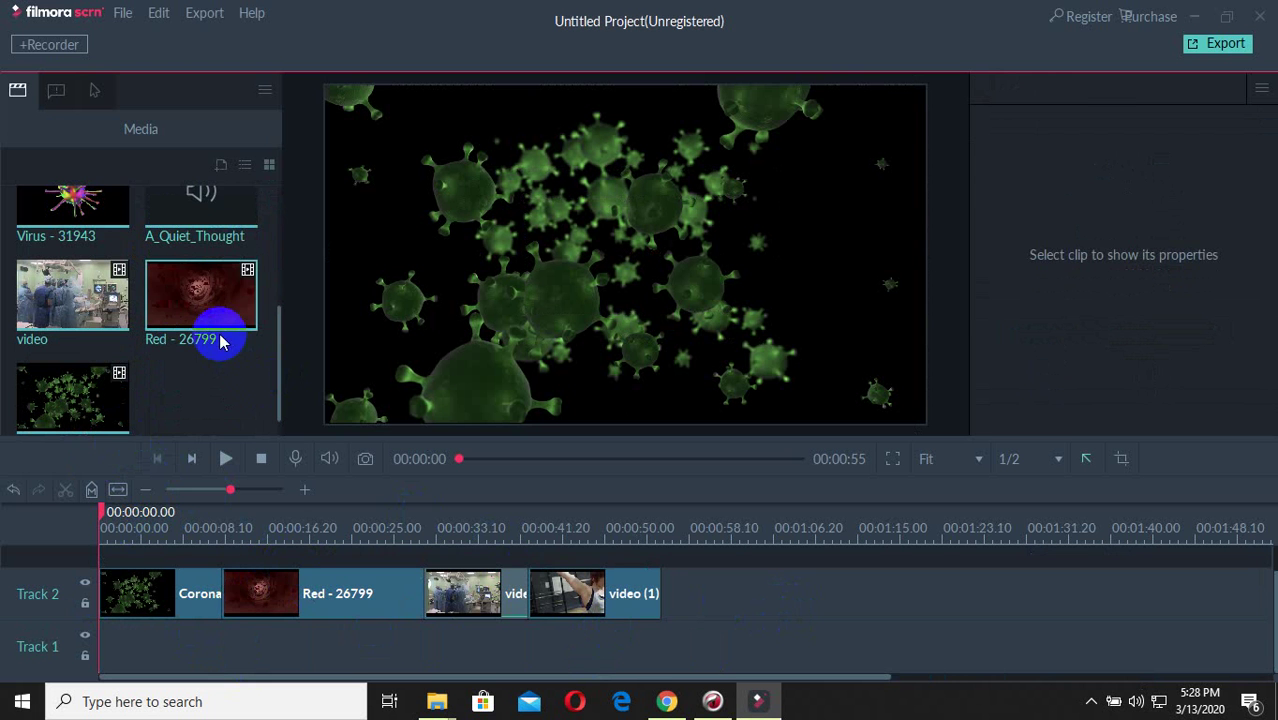
left_click_drag(200, 245, 262, 628)
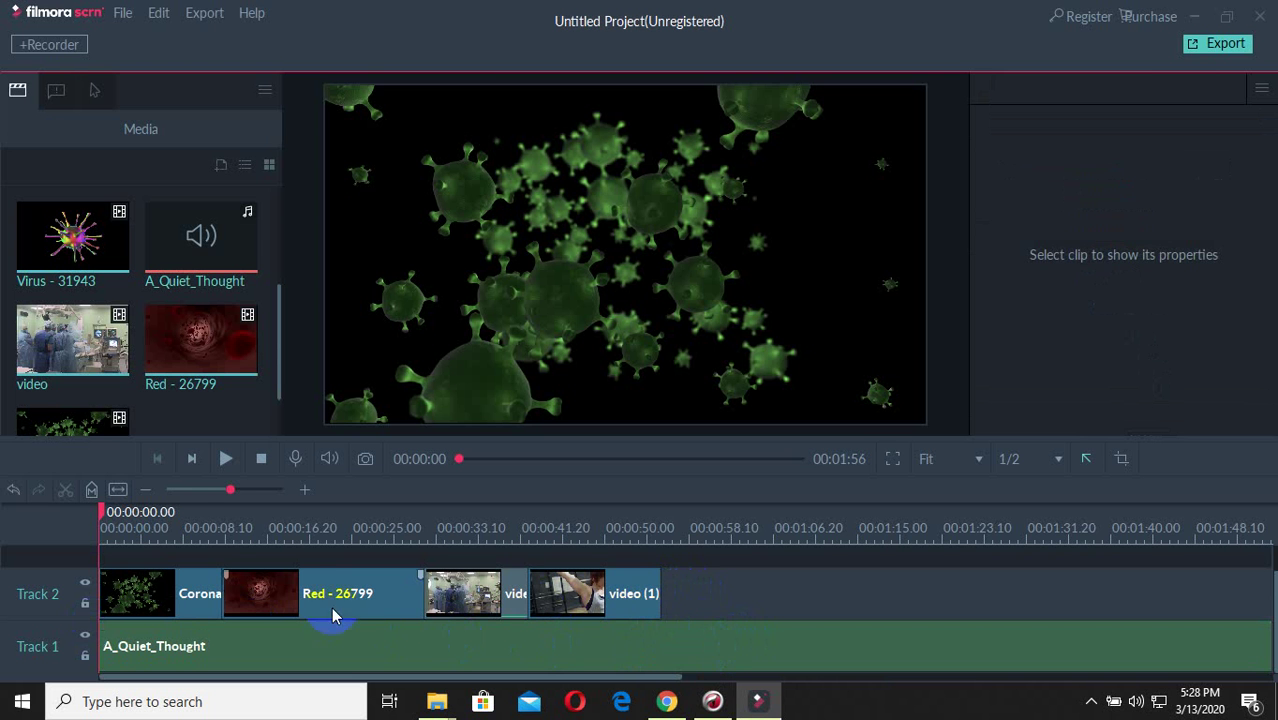
left_click(146, 495)
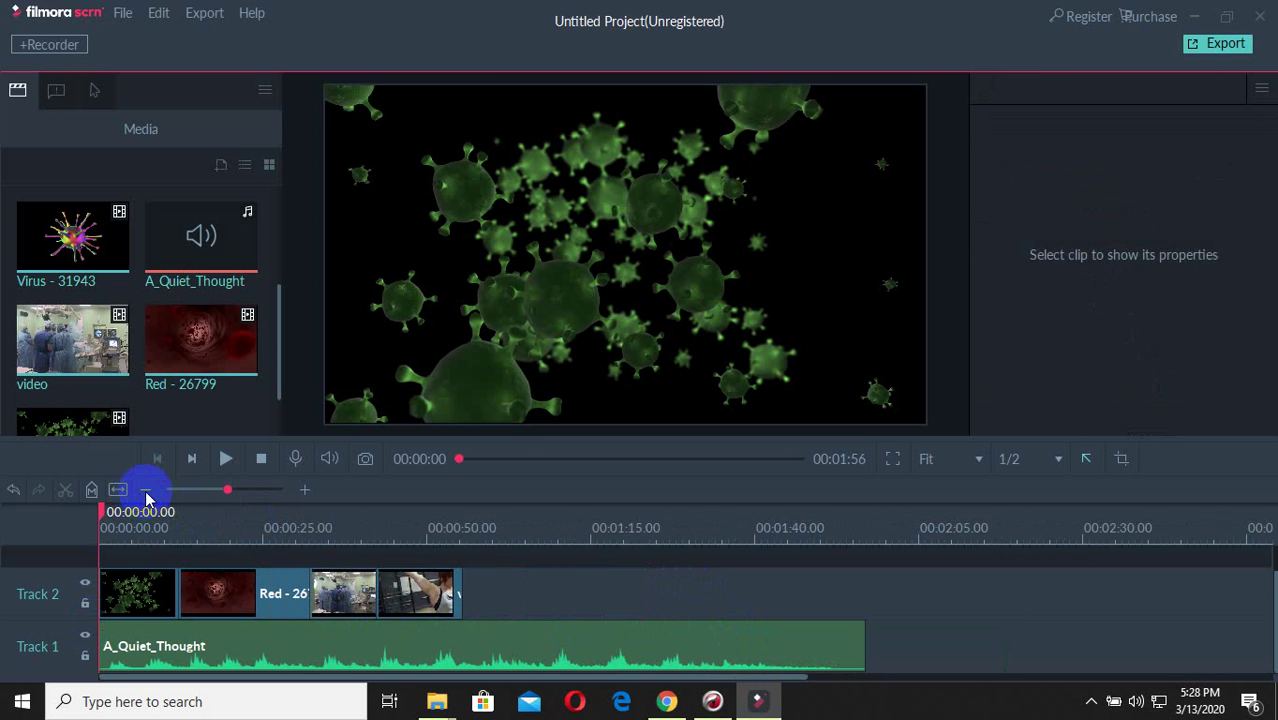
left_click(813, 651)
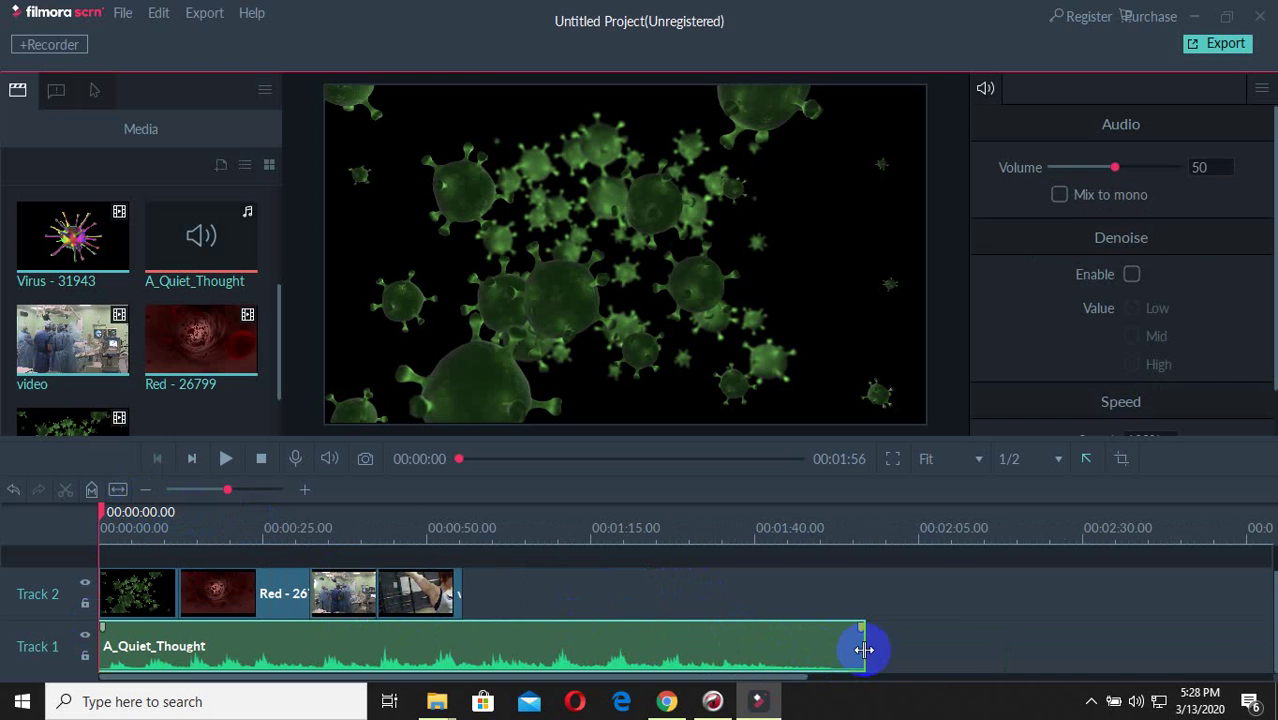
left_click_drag(864, 650, 464, 612)
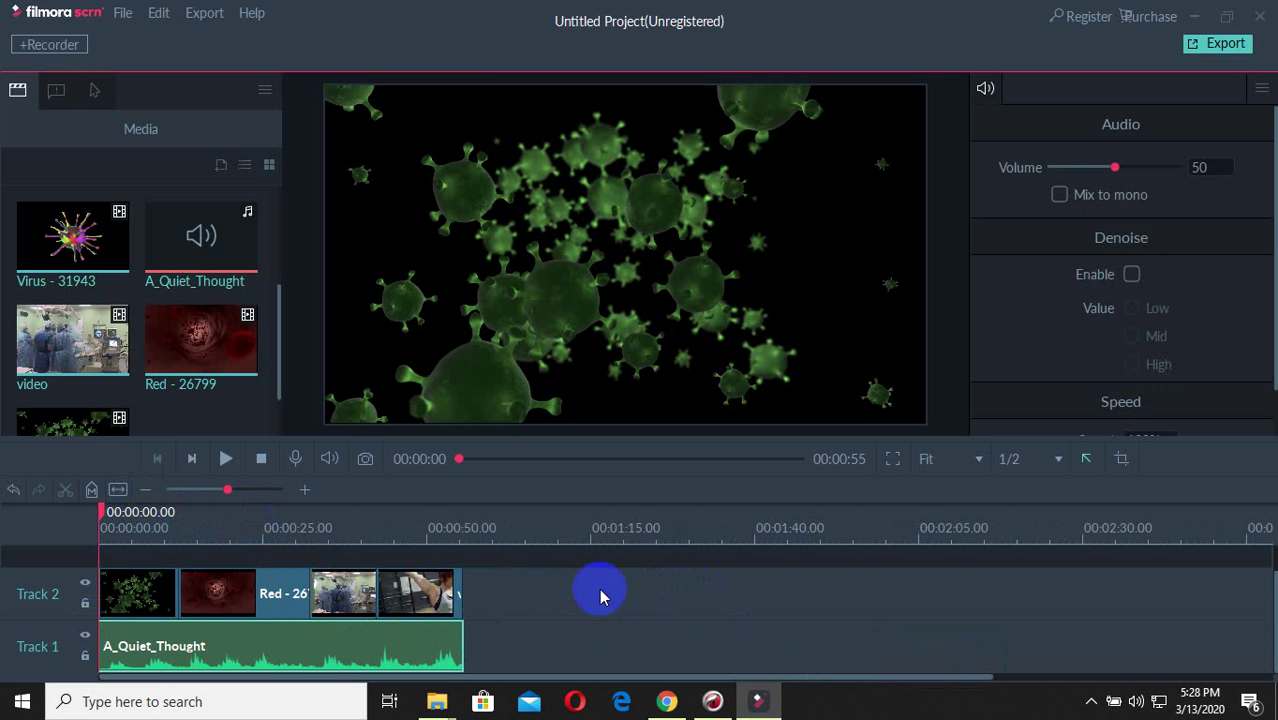
left_click(551, 641)
scroll(522, 650, "up", 1)
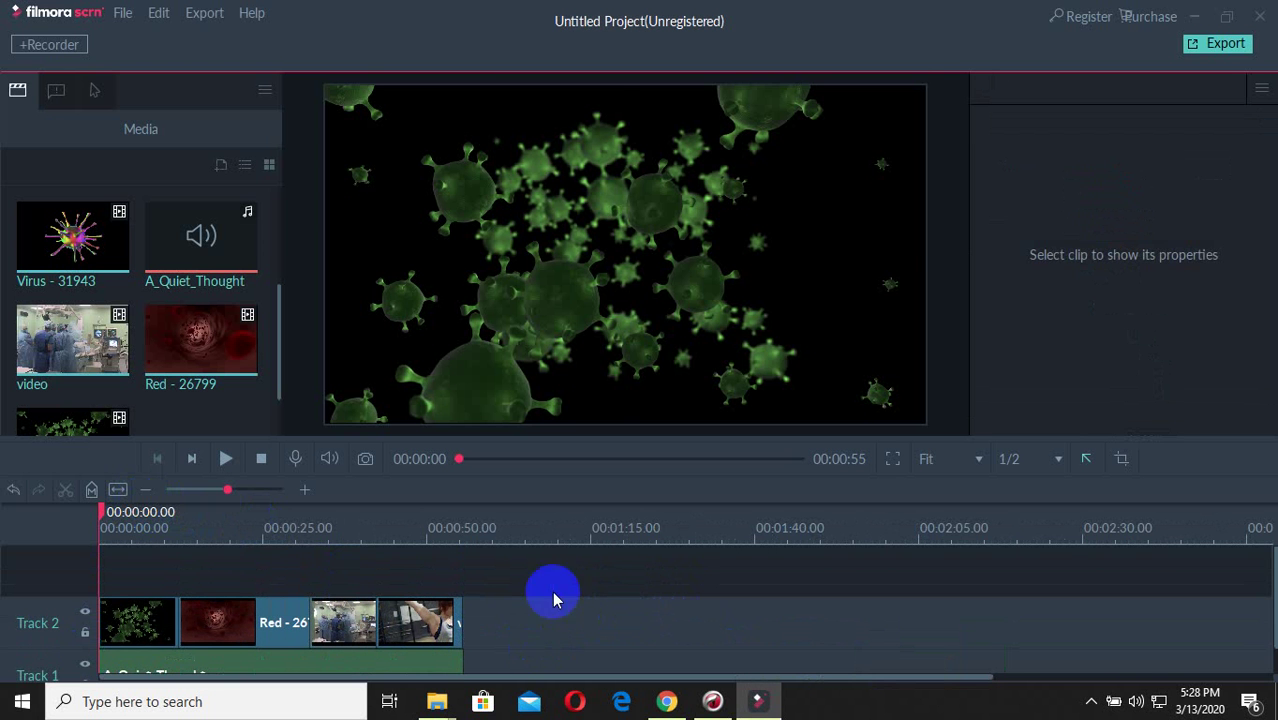
left_click(643, 321)
scroll(650, 325, "up", 1)
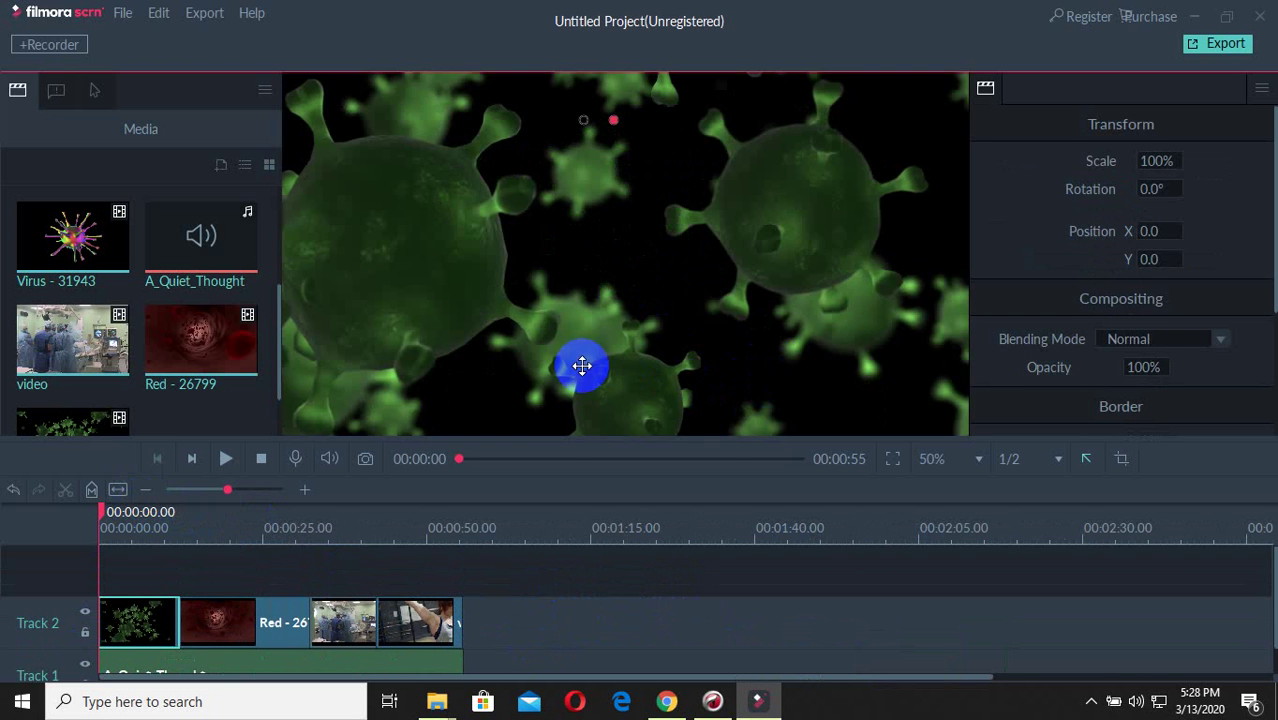
scroll(573, 351, "up", 2)
scroll(598, 362, "down", 2)
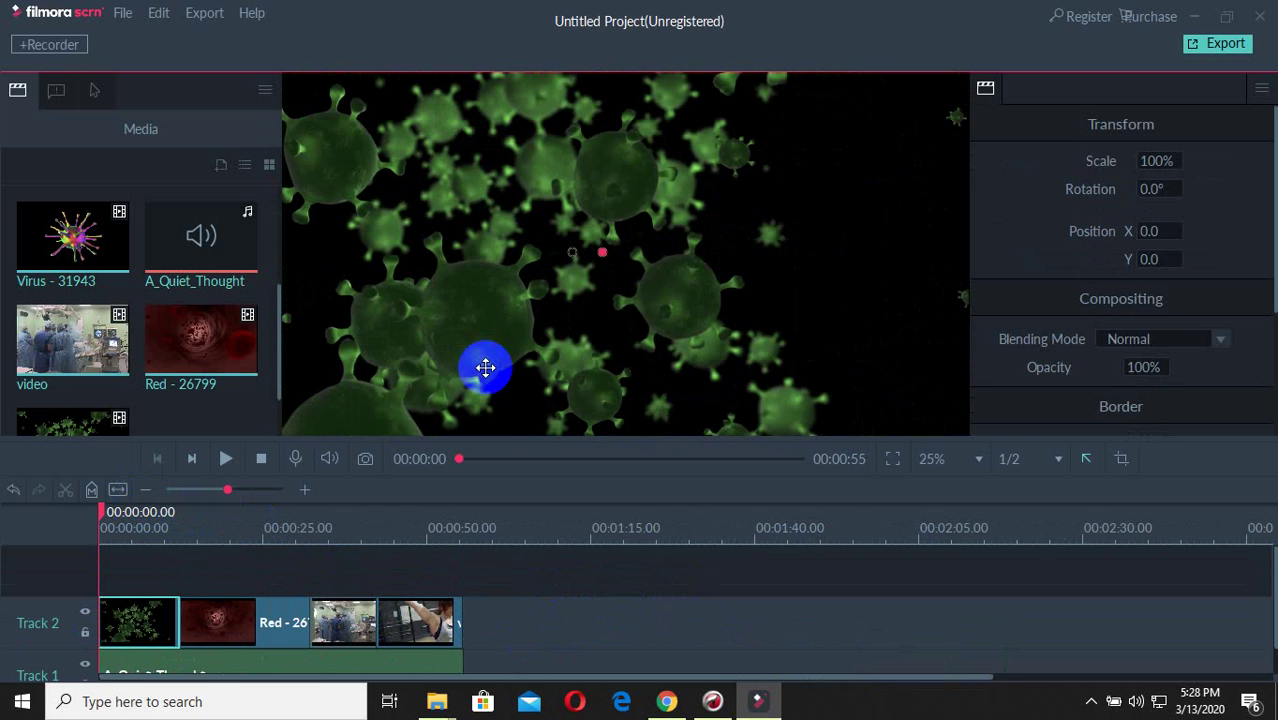
scroll(591, 325, "down", 1)
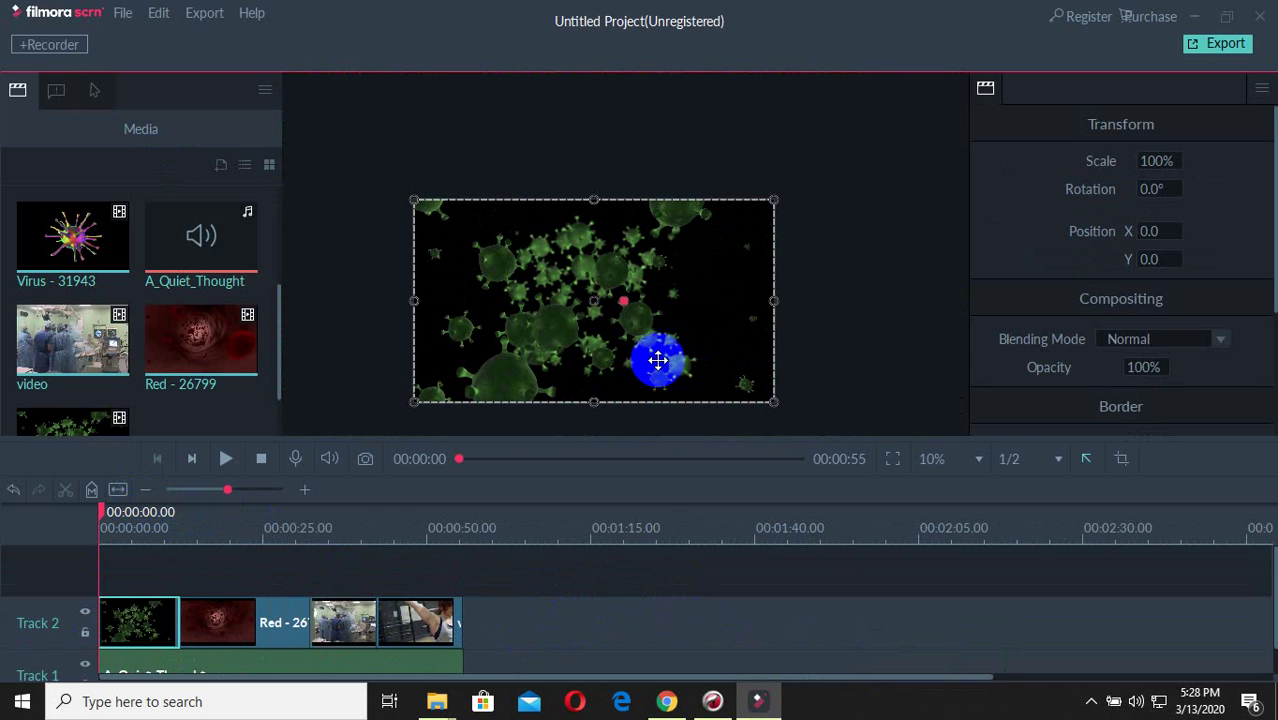
left_click(496, 636)
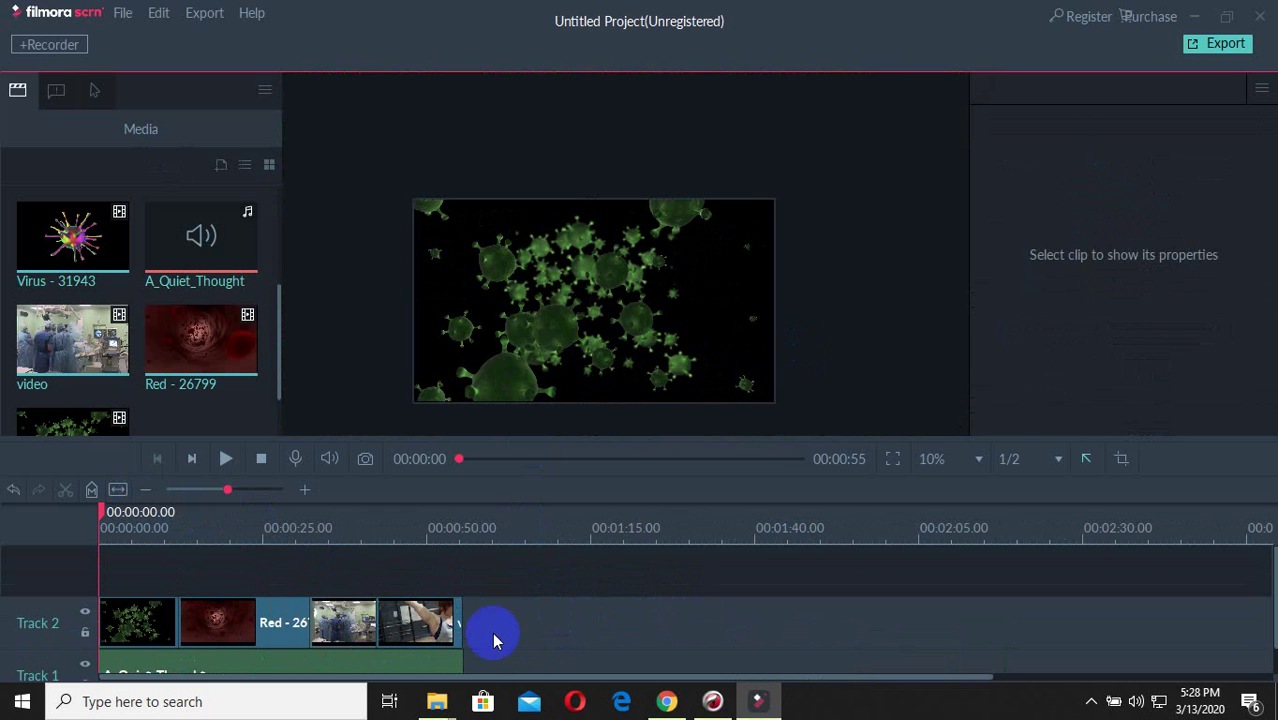
scroll(393, 660, "down", 1)
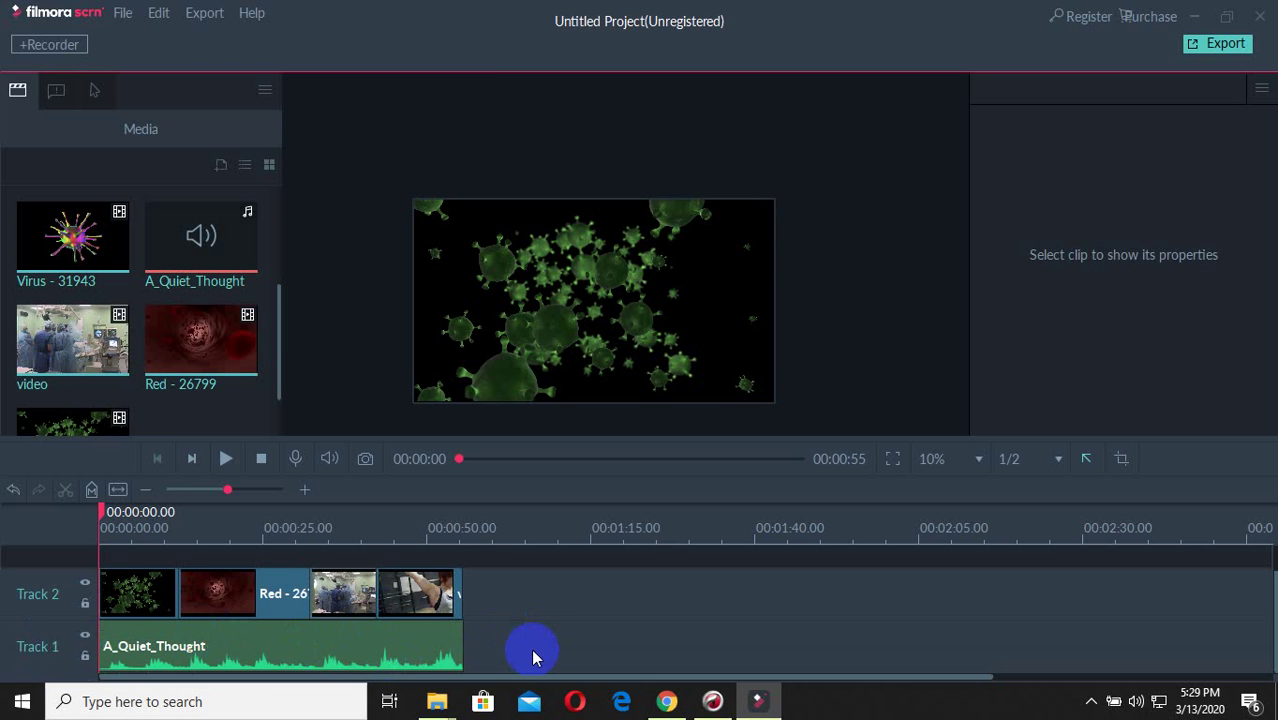
Step: Switch to File Explorer and look through the Downloads folder, the C: drive and the VIDEO ! folder for existing clips
left_click(449, 708)
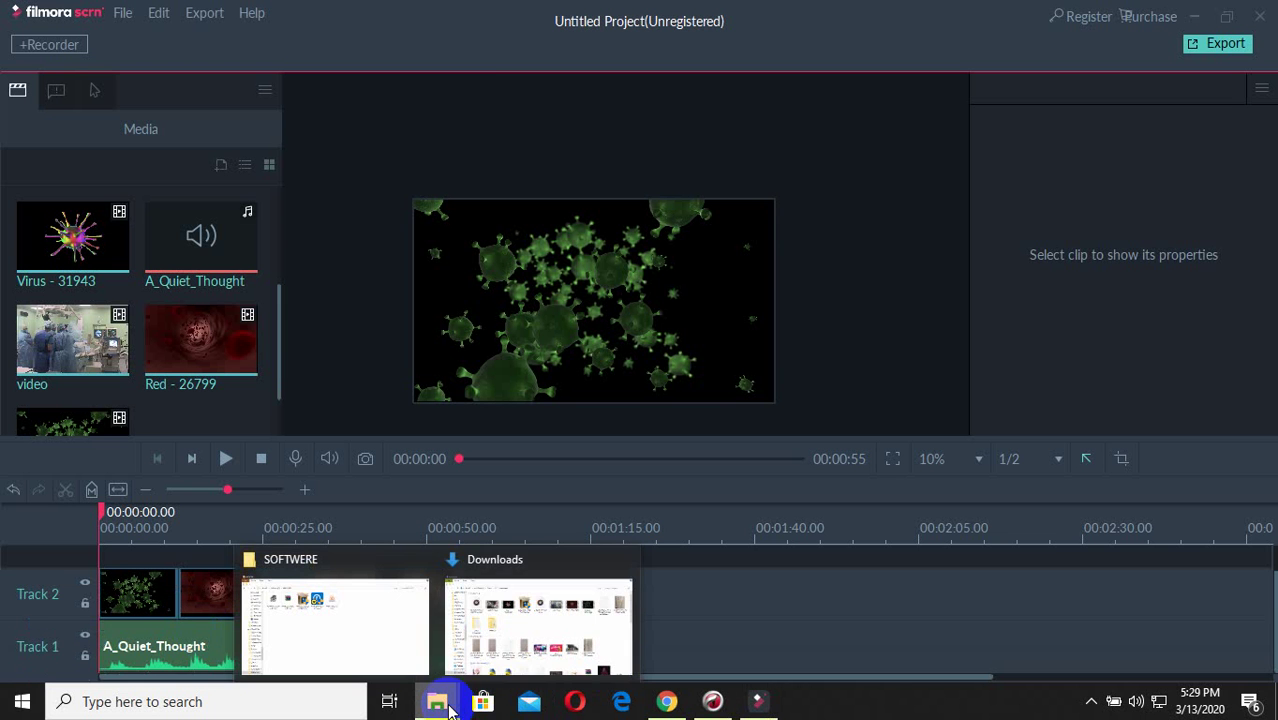
left_click(503, 660)
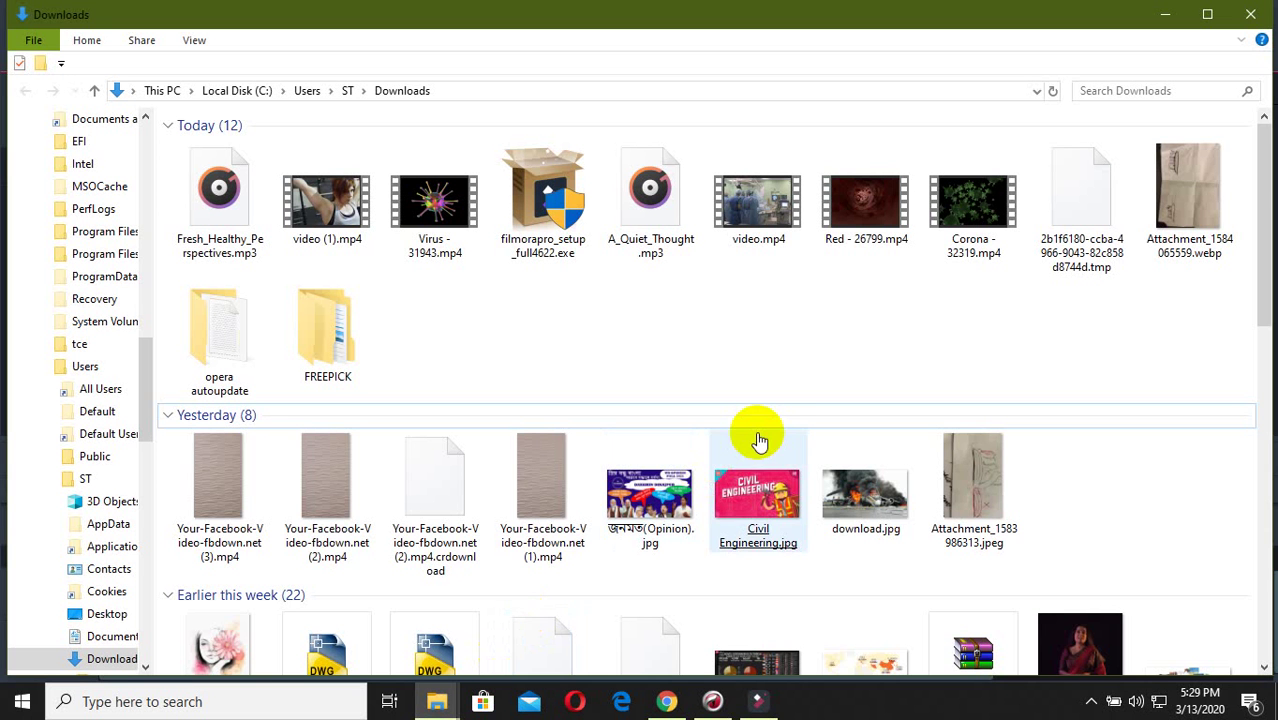
left_click(228, 91)
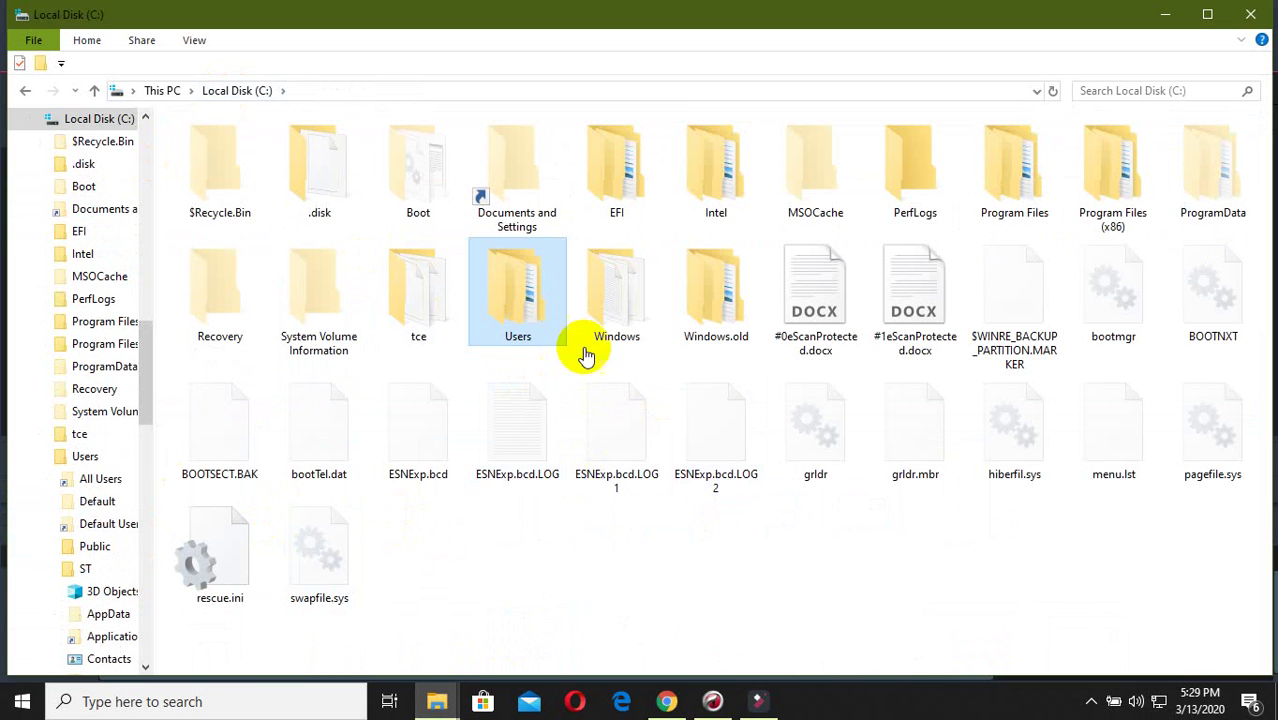
scroll(133, 591, "down", 2)
scroll(133, 591, "down", 5)
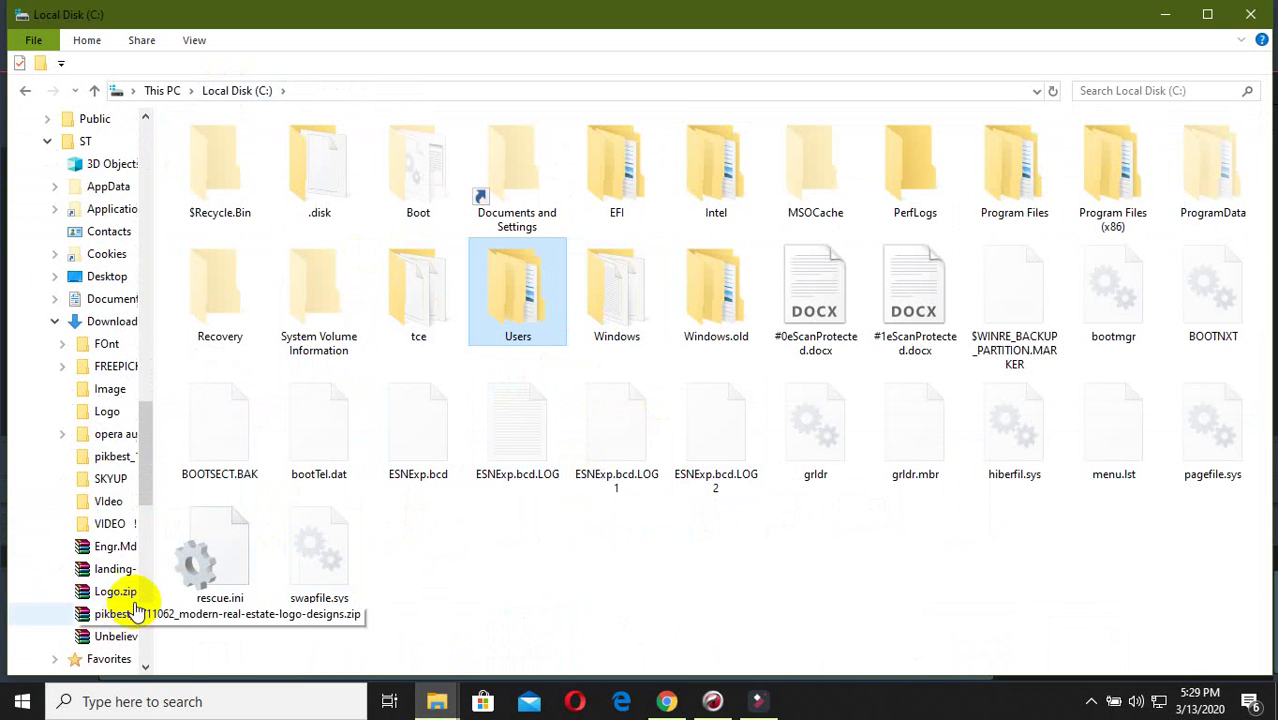
left_click(115, 542)
left_click(110, 525)
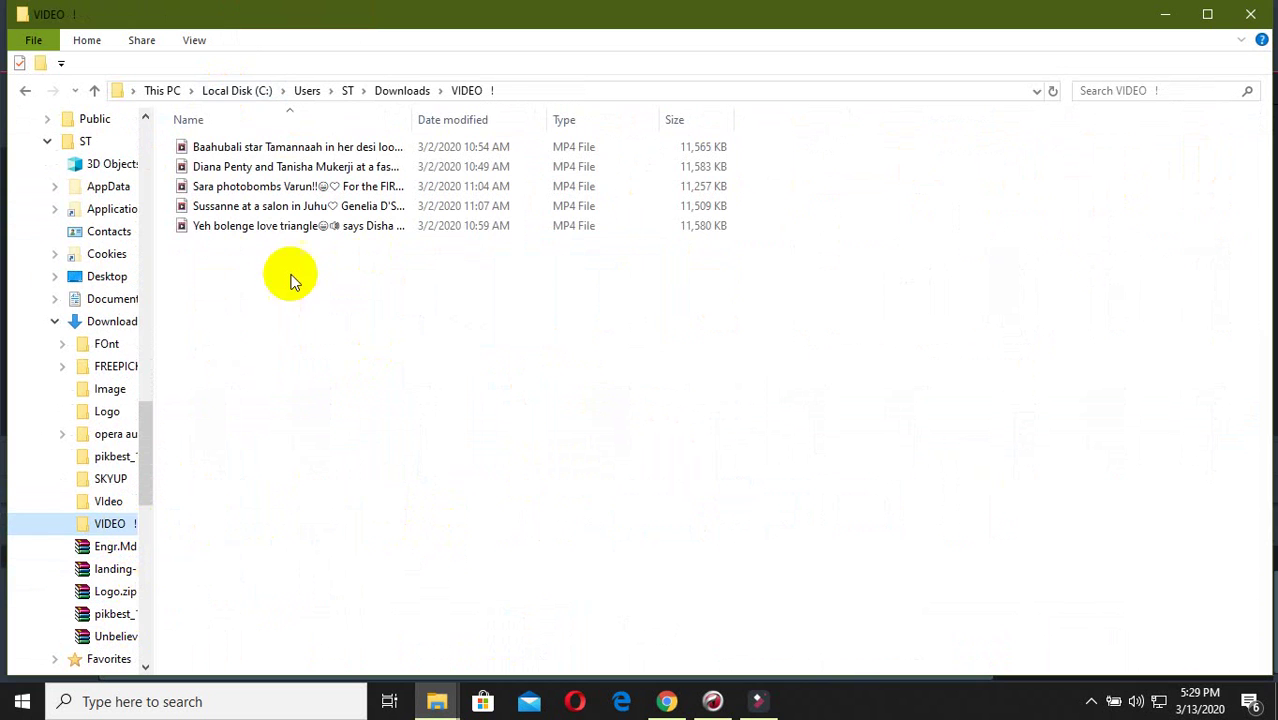
Step: Browse to the VODEO folder on the G: drive and show its contents as large thumbnails
left_click(245, 90)
left_click(160, 90)
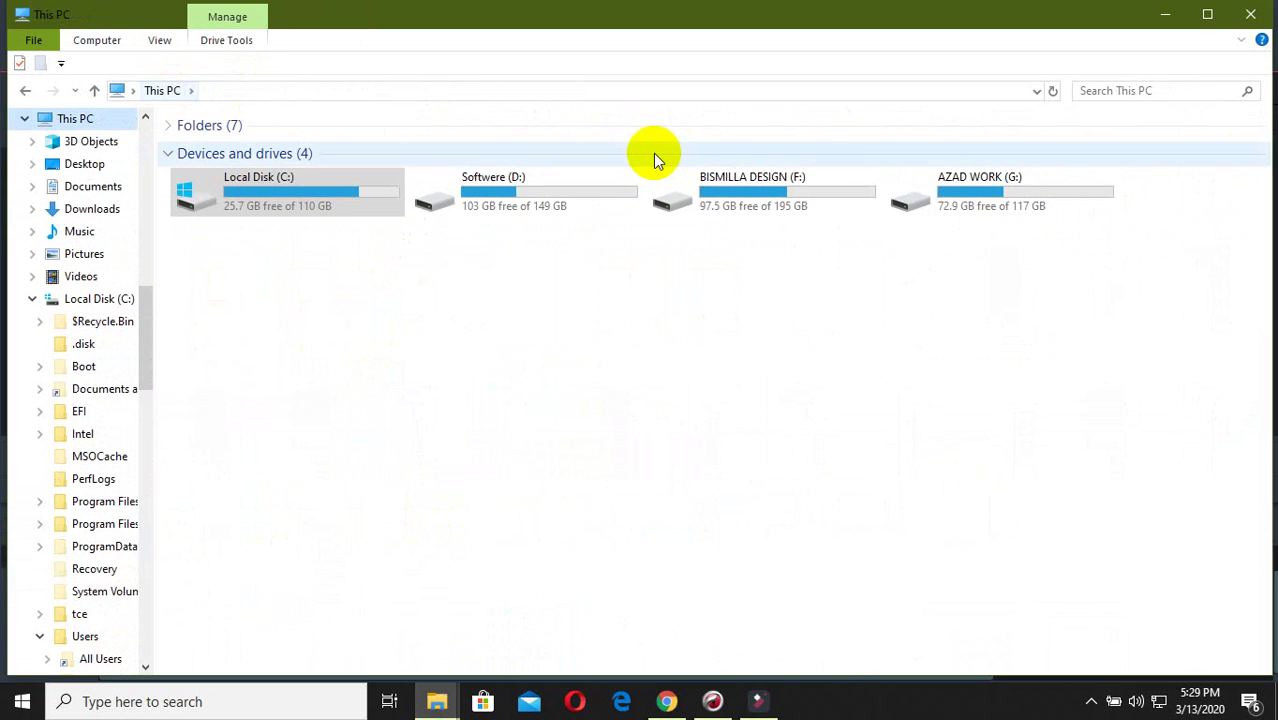
double_click(945, 197)
double_click(816, 288)
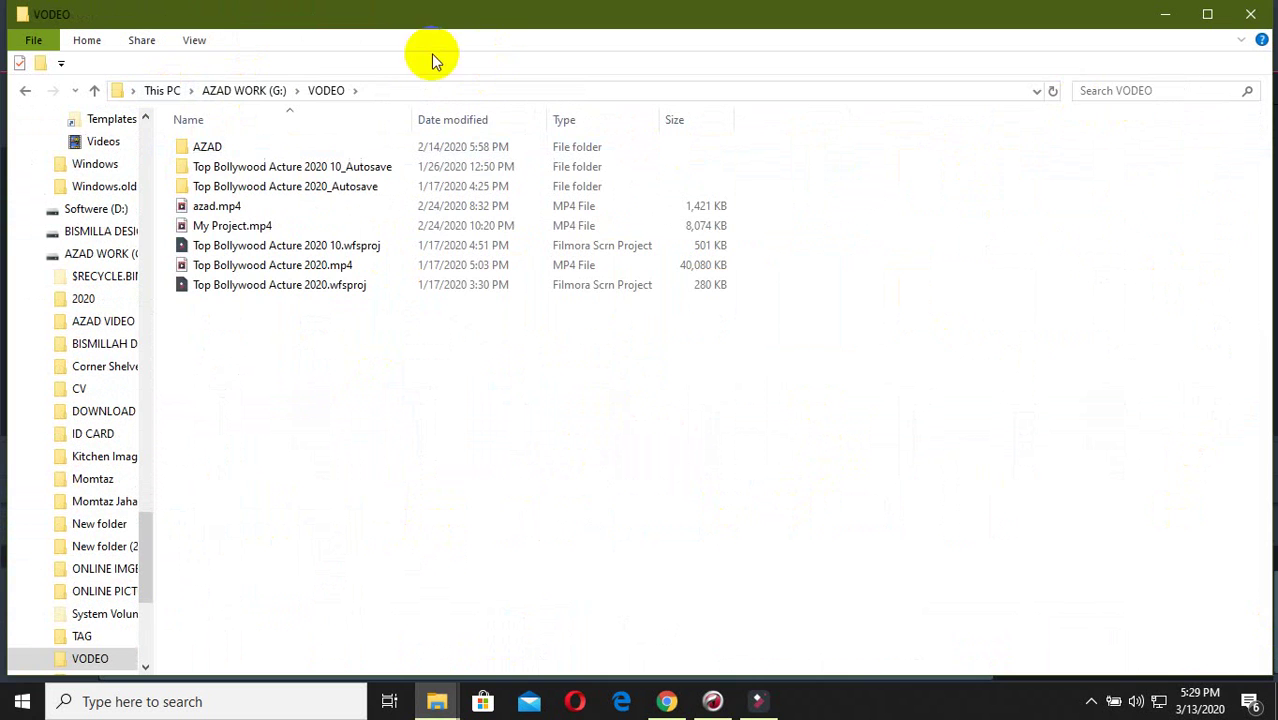
left_click(192, 40)
left_click(313, 80)
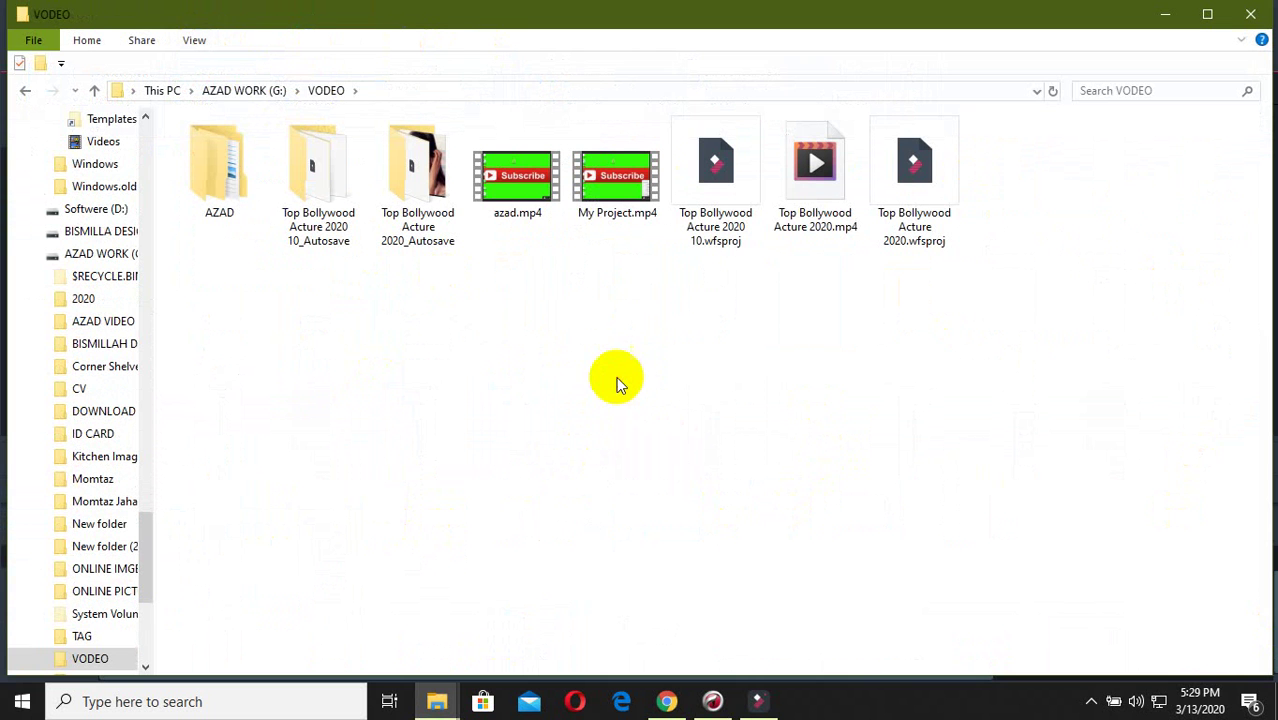
Step: Play My Project.mp4 from the VODEO folder, skip ahead to preview it, and close the player
right_click(601, 163)
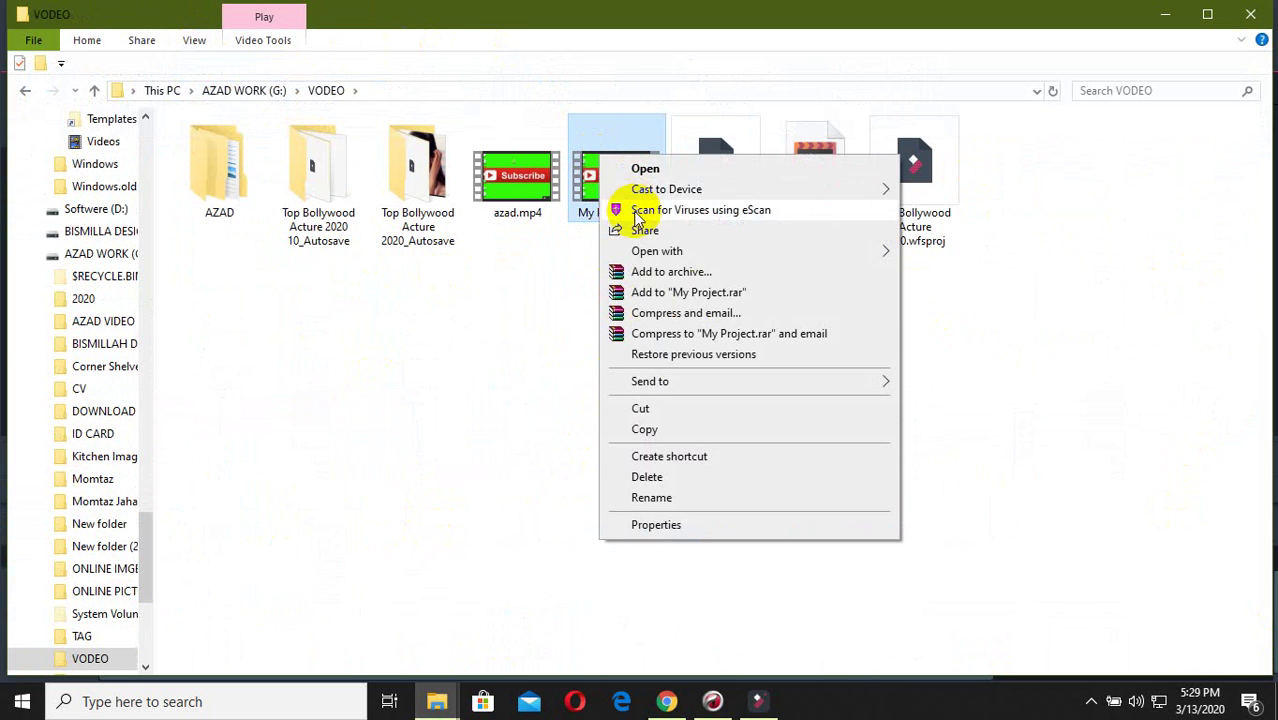
left_click(645, 168)
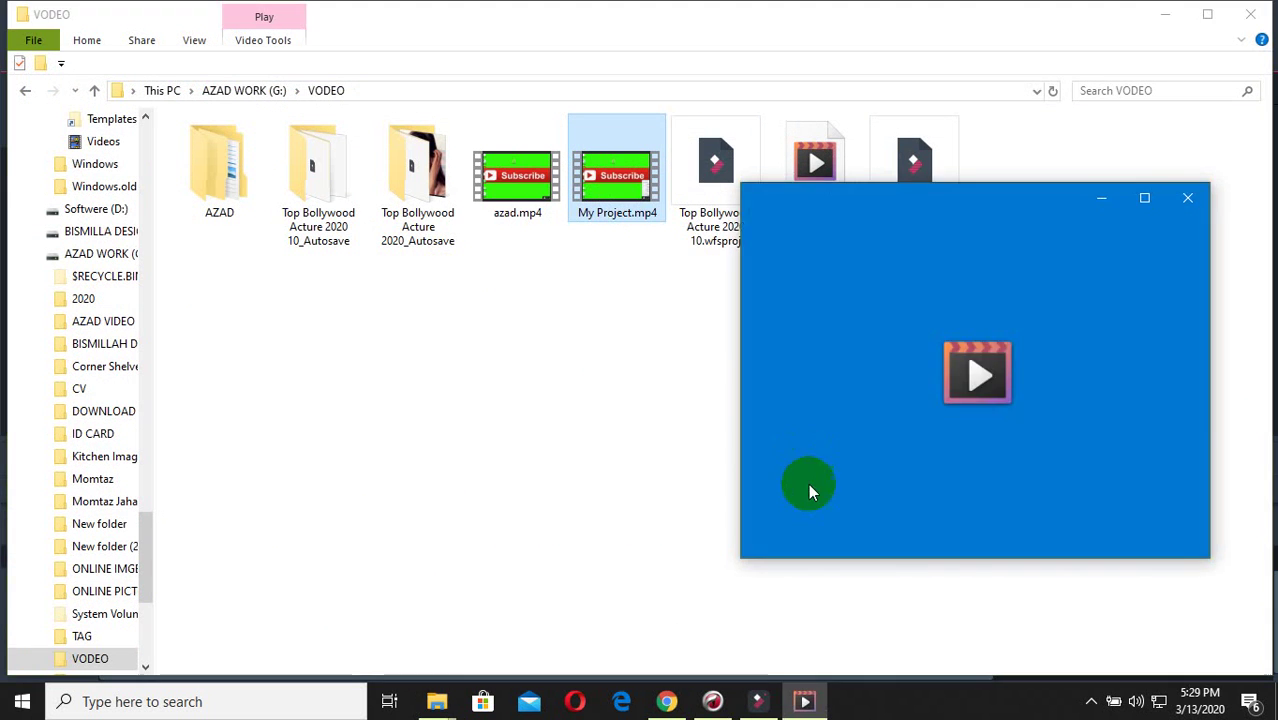
left_click_drag(893, 470, 1010, 468)
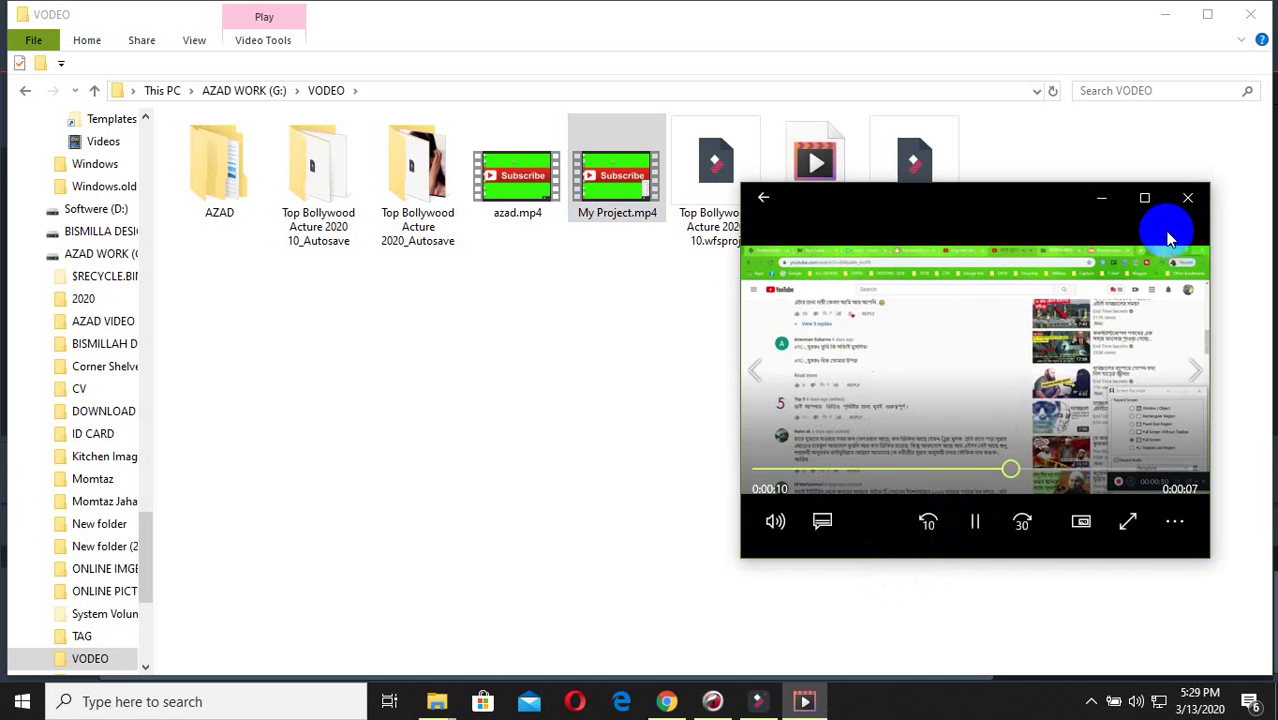
left_click(1187, 197)
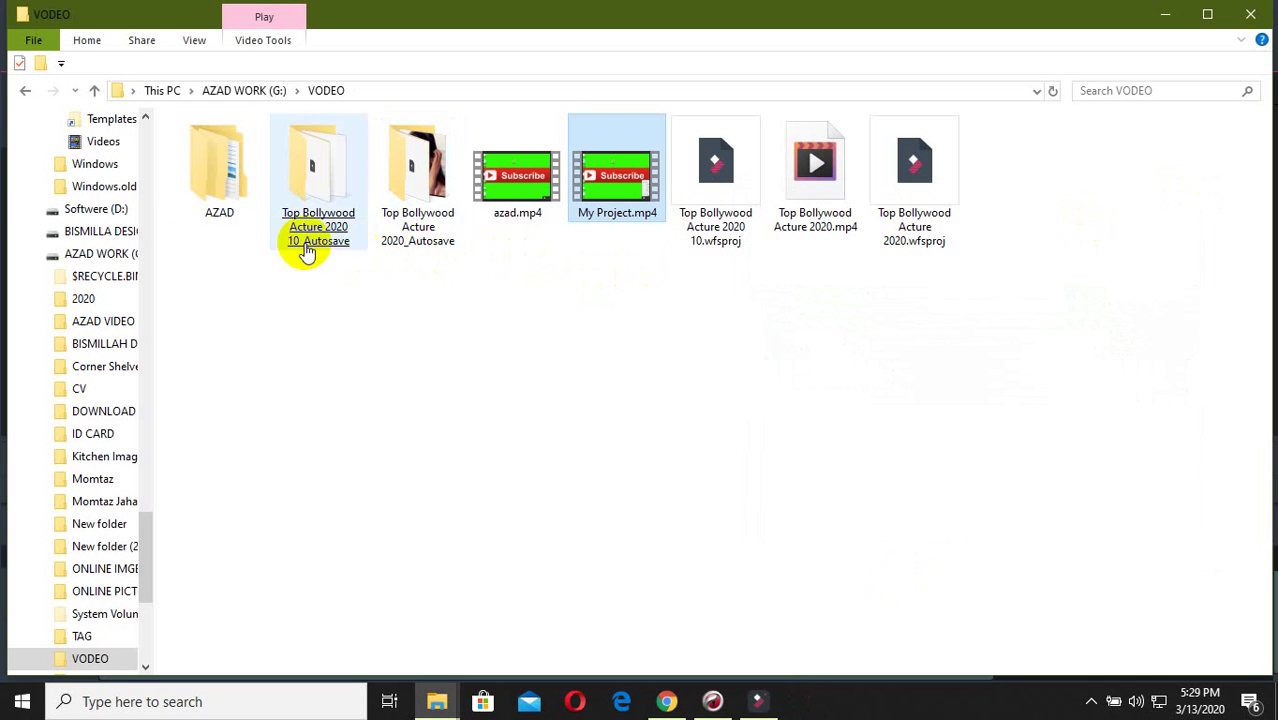
Step: Check the PROADFOLIO subfolder inside the VODEO folder for usable clips, then close File Explorer
left_click(245, 195)
double_click(245, 195)
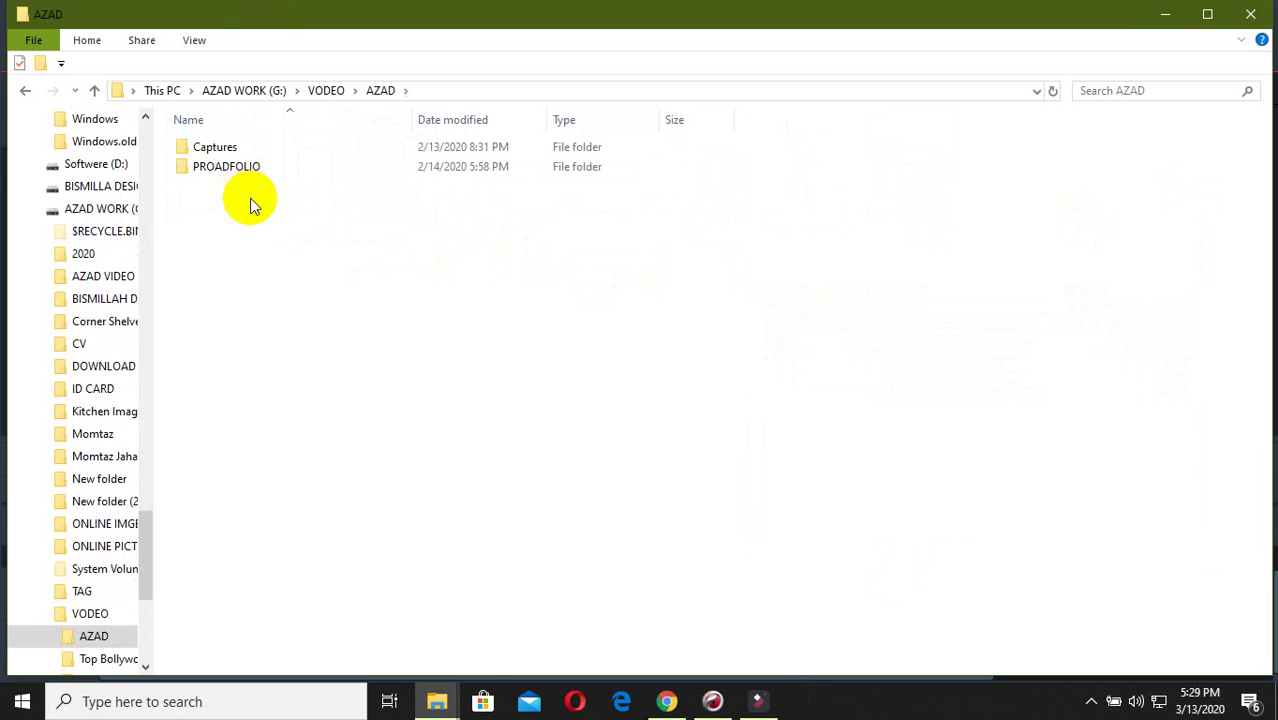
double_click(248, 170)
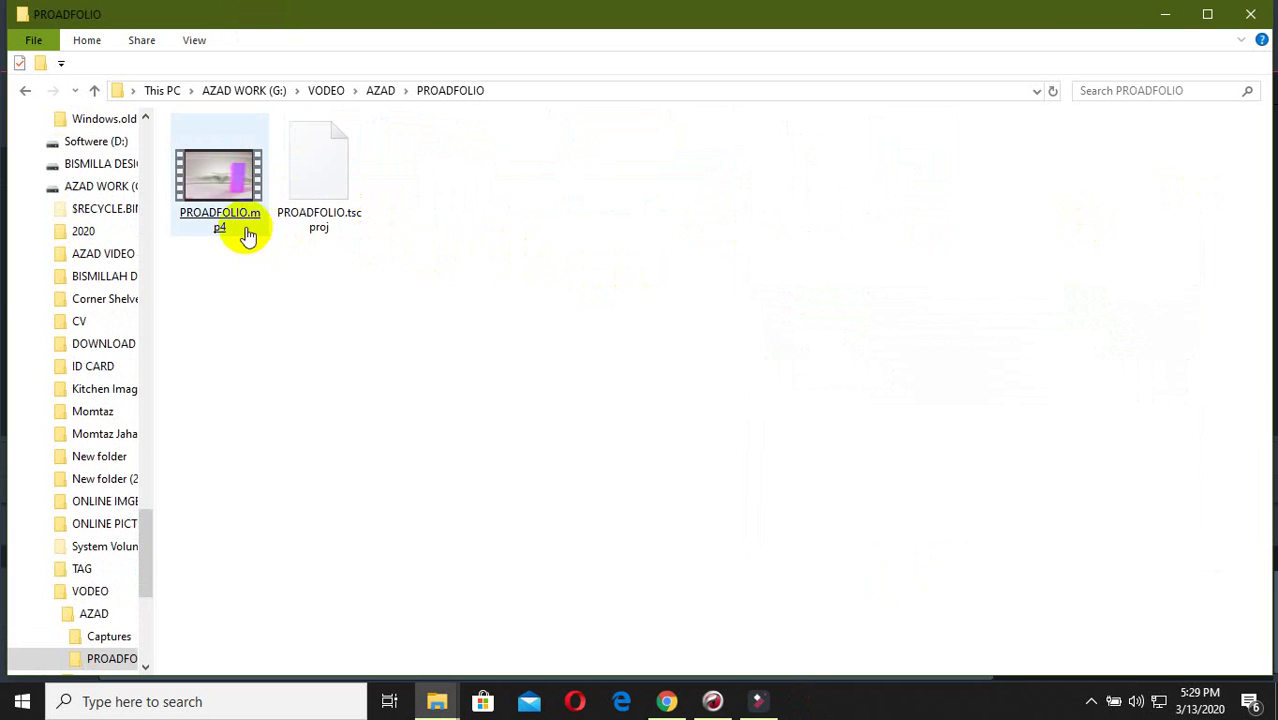
left_click(1250, 14)
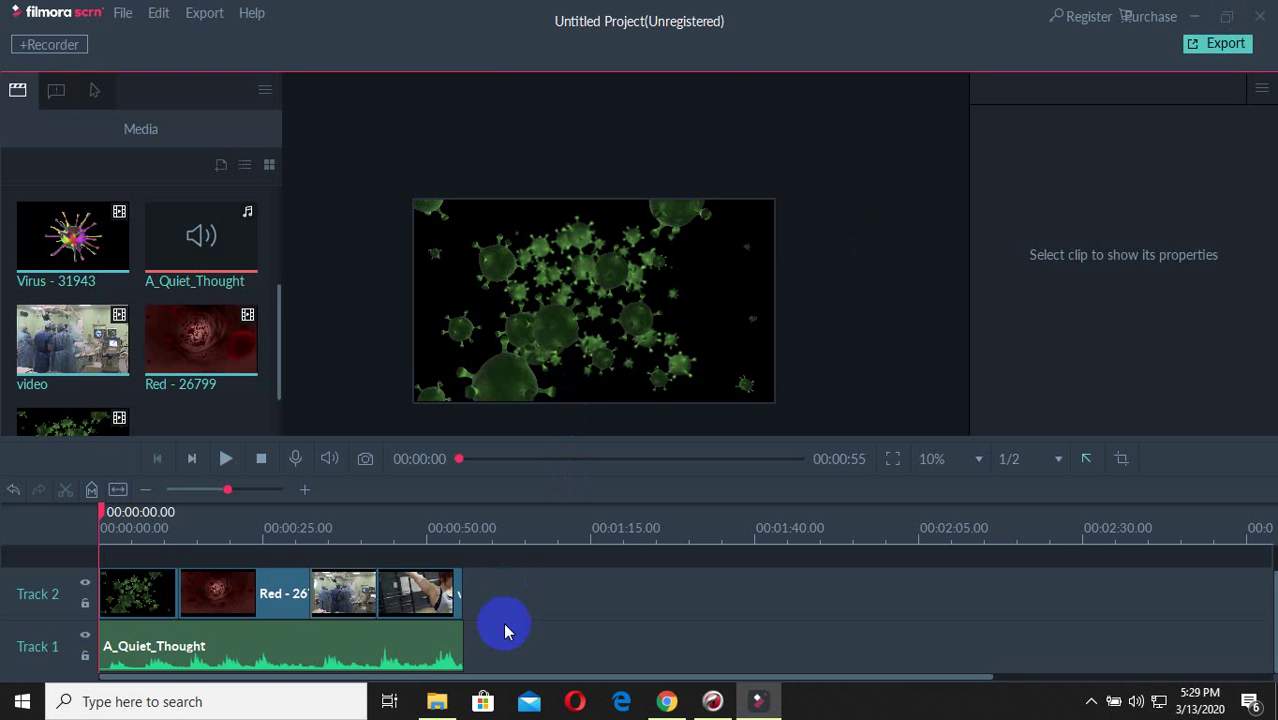
Step: Add a plain text caption directly after the A_Quiet_Thought music on Track 1 and select its placeholder text in the preview
scroll(454, 648, "right", 1)
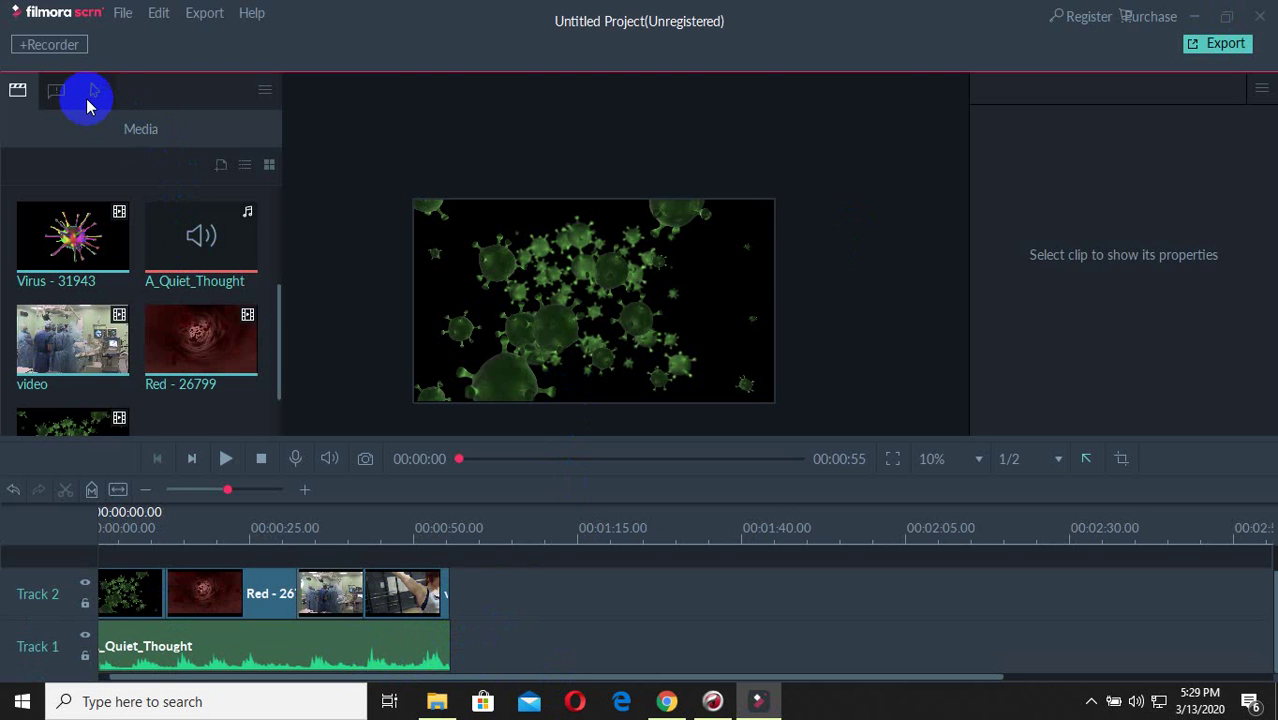
left_click(58, 90)
mouse_move(82, 202)
left_mouse_down()
mouse_move(154, 334)
mouse_move(448, 634)
mouse_move(452, 672)
left_mouse_up()
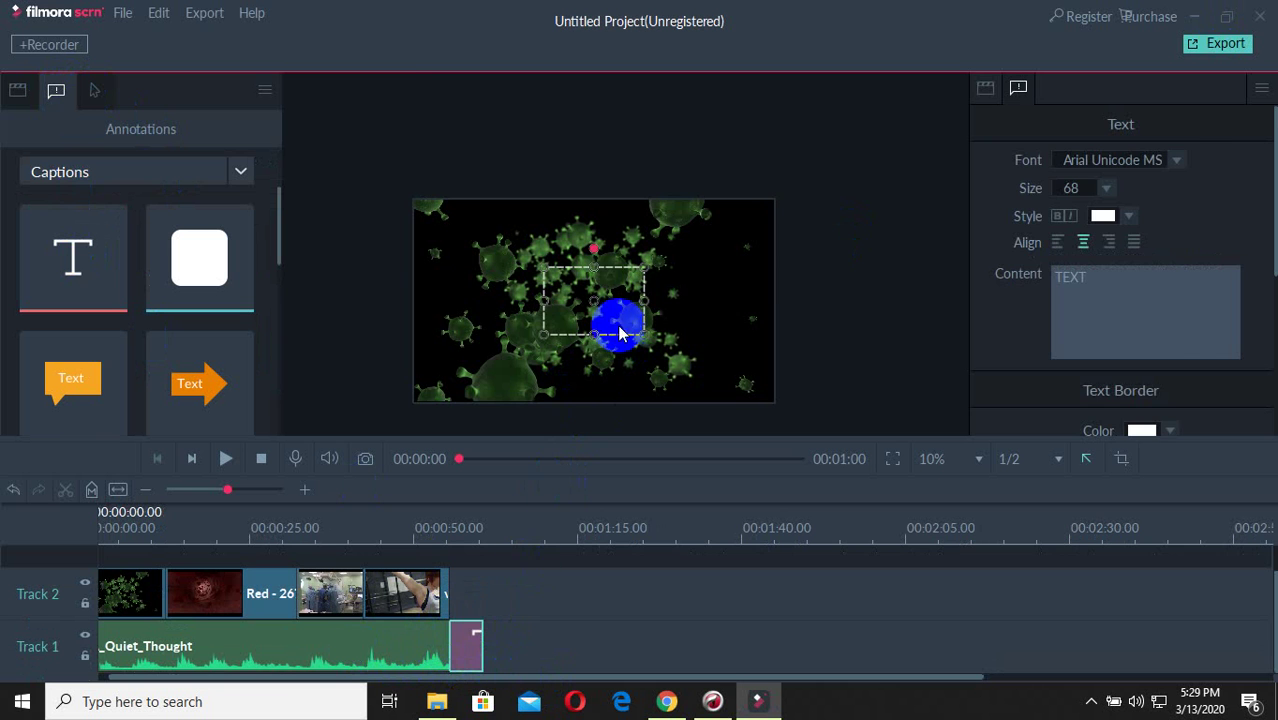
left_click(600, 300)
left_click(465, 645)
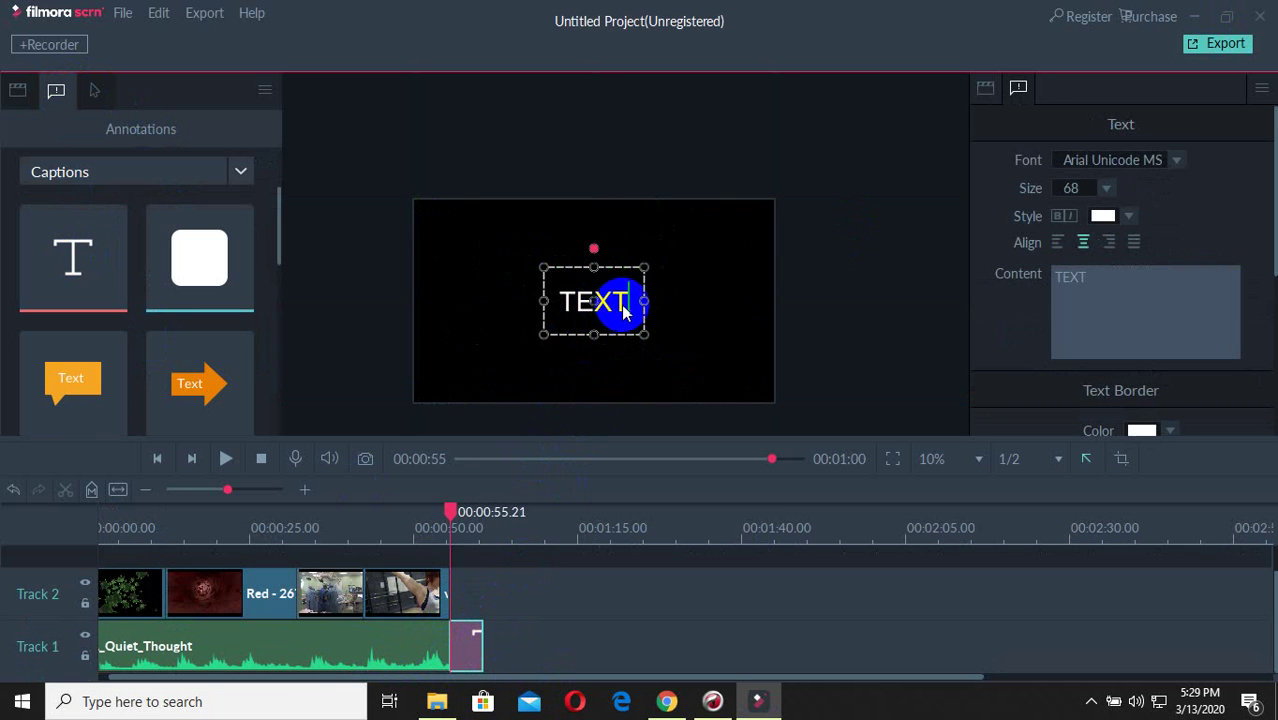
left_click_drag(622, 310, 568, 300)
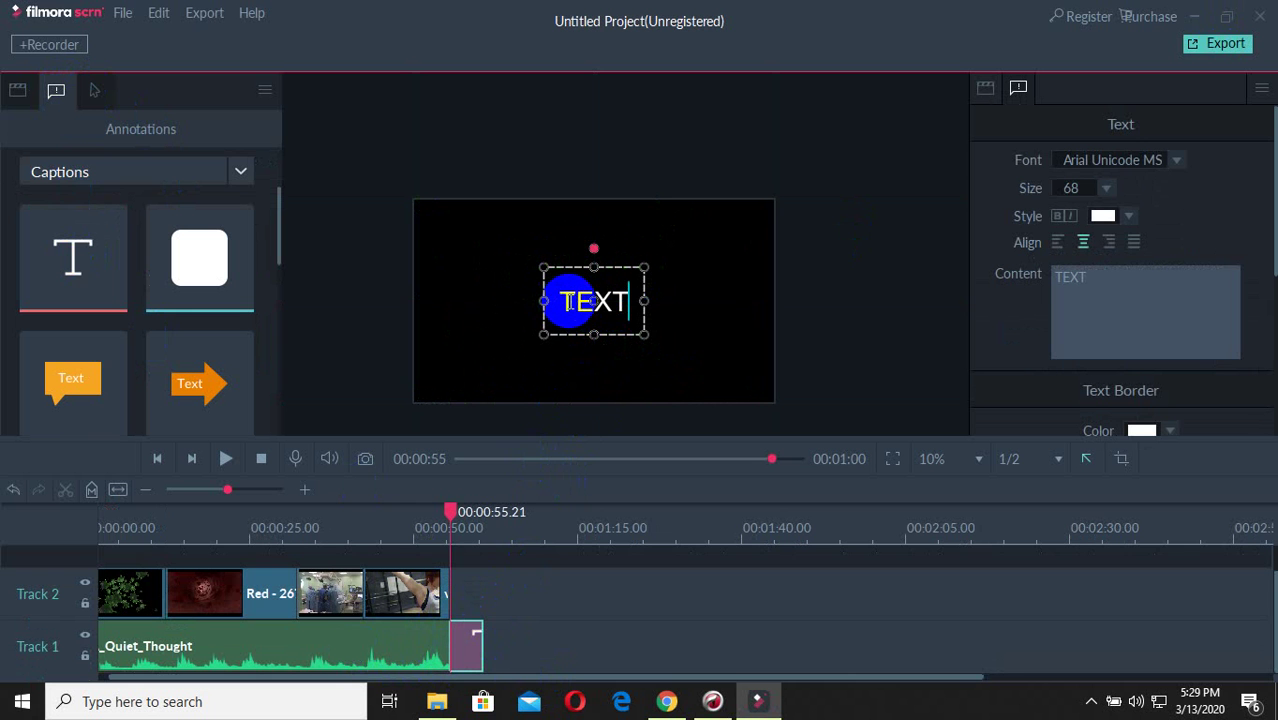
left_click(536, 630)
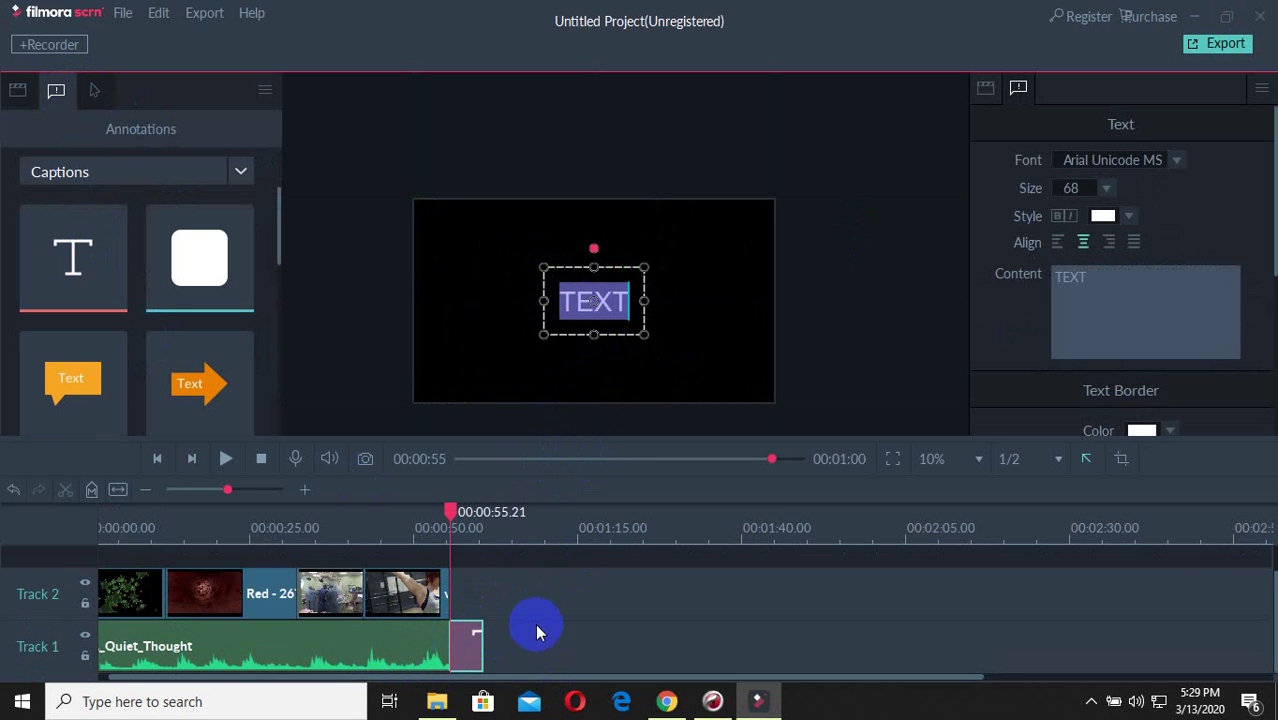
left_click(474, 658)
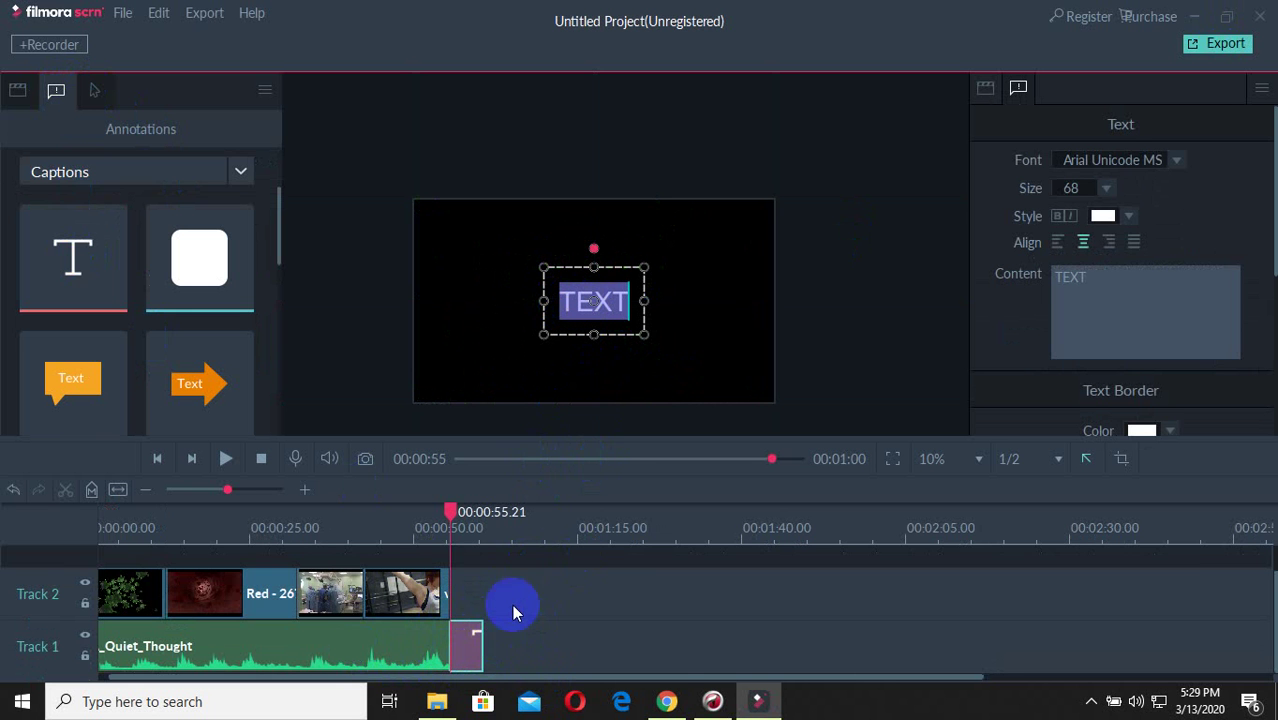
Step: Switch to Chrome and search Google for "subscribe my channel" from the Audio Library tab
left_click(666, 700)
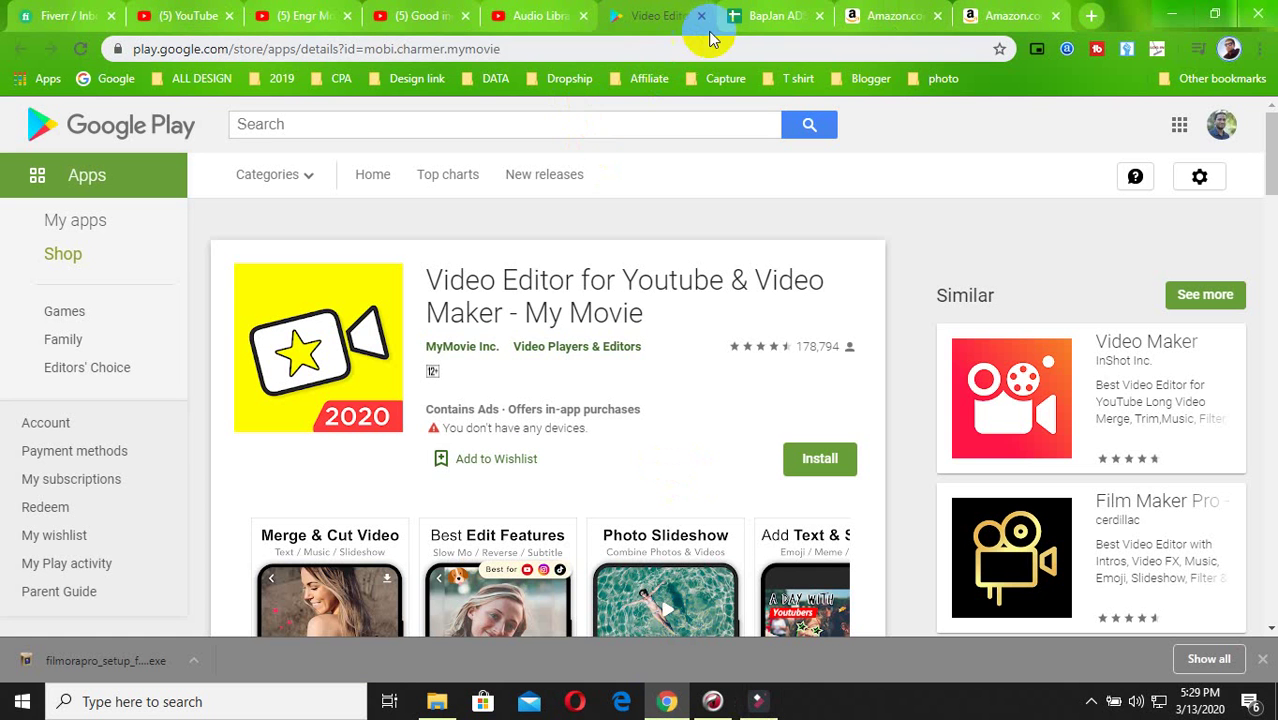
left_click(543, 18)
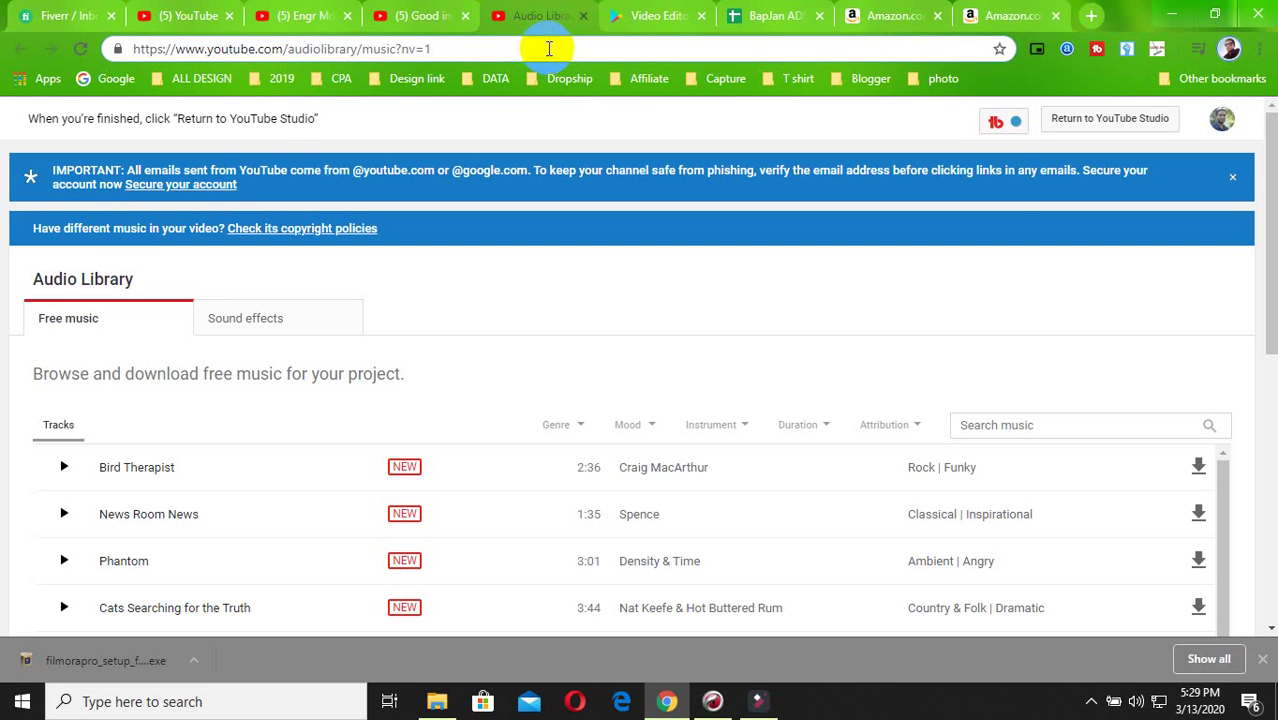
left_click(549, 48)
type("ci")
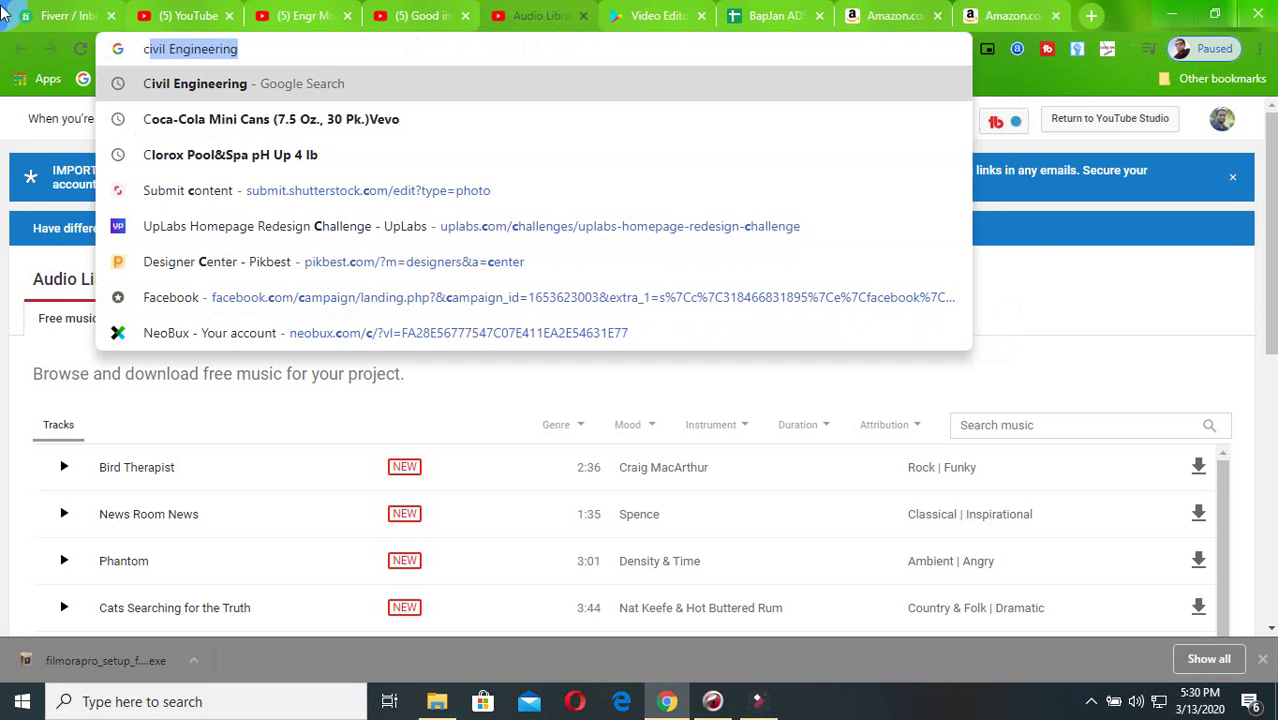
key("BackSpace")
key("BackSpace")
key("BackSpace")
type("subcri")
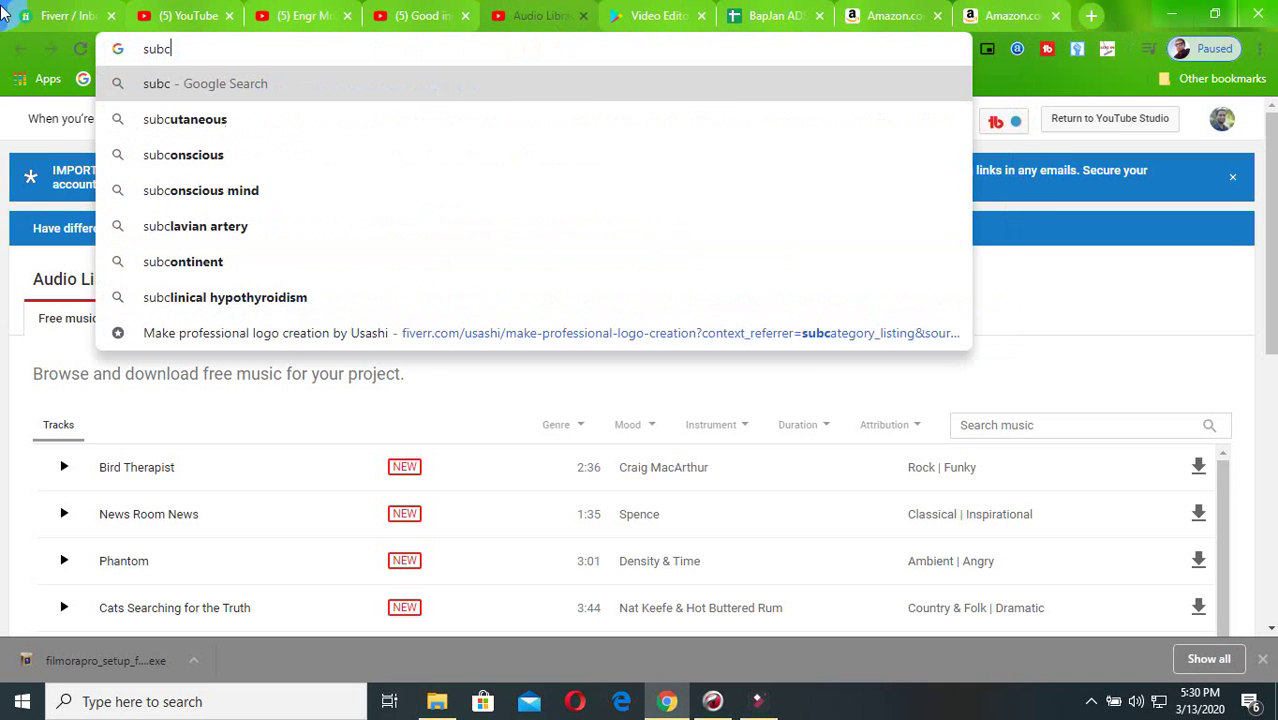
type("br")
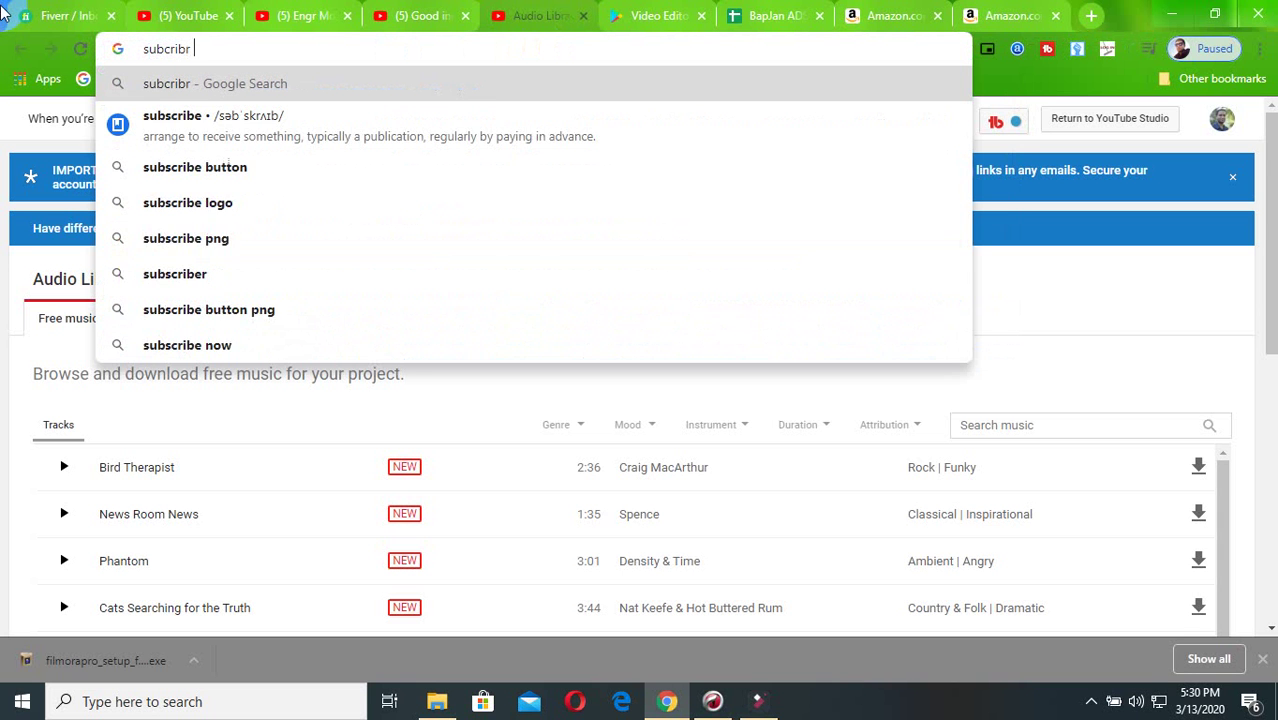
type(" my channel")
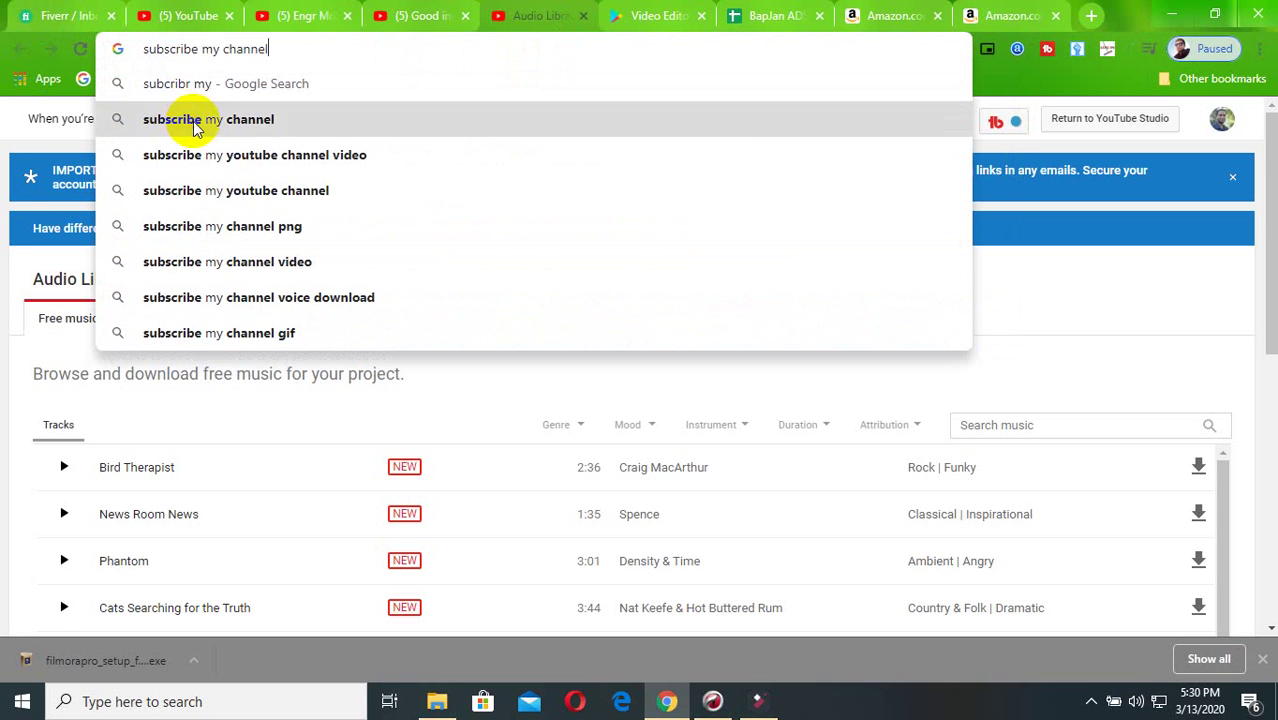
left_click(186, 119)
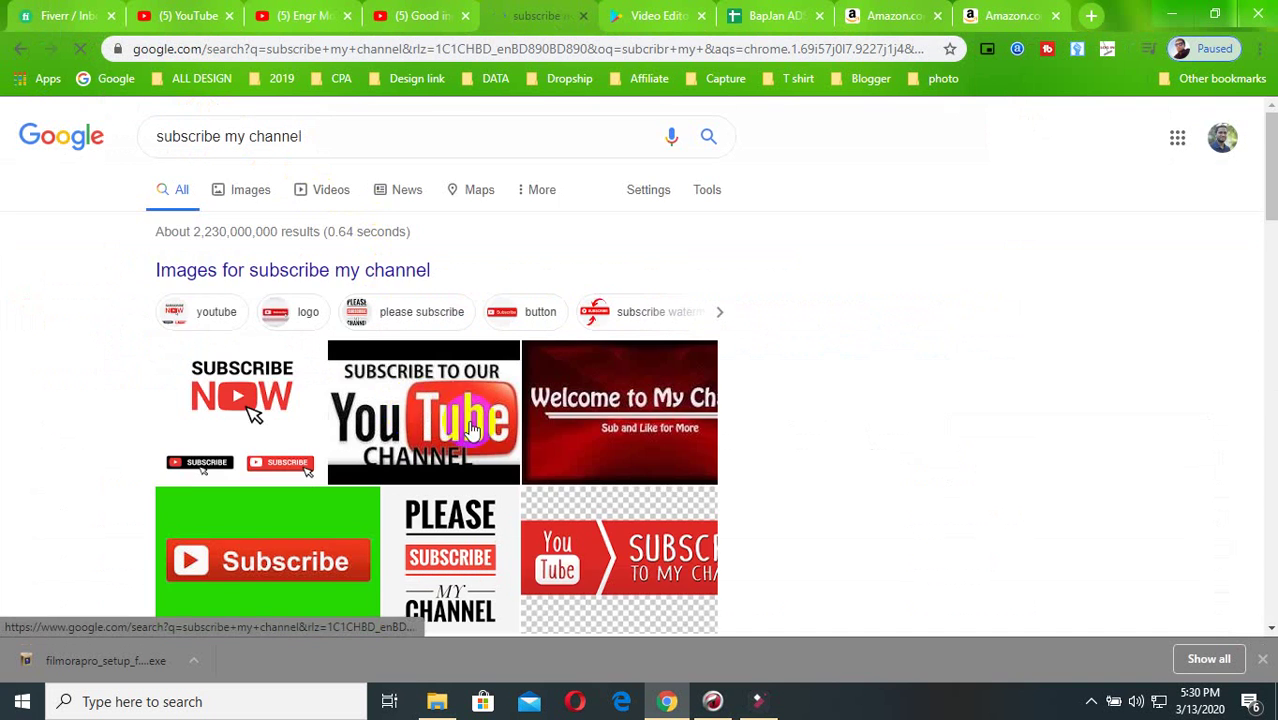
Step: Copy the phrase "subscribe my channel" from the Google search and paste it over the caption's placeholder text in Filmora Scrn
scroll(395, 398, "down", 2)
scroll(573, 421, "down", 2)
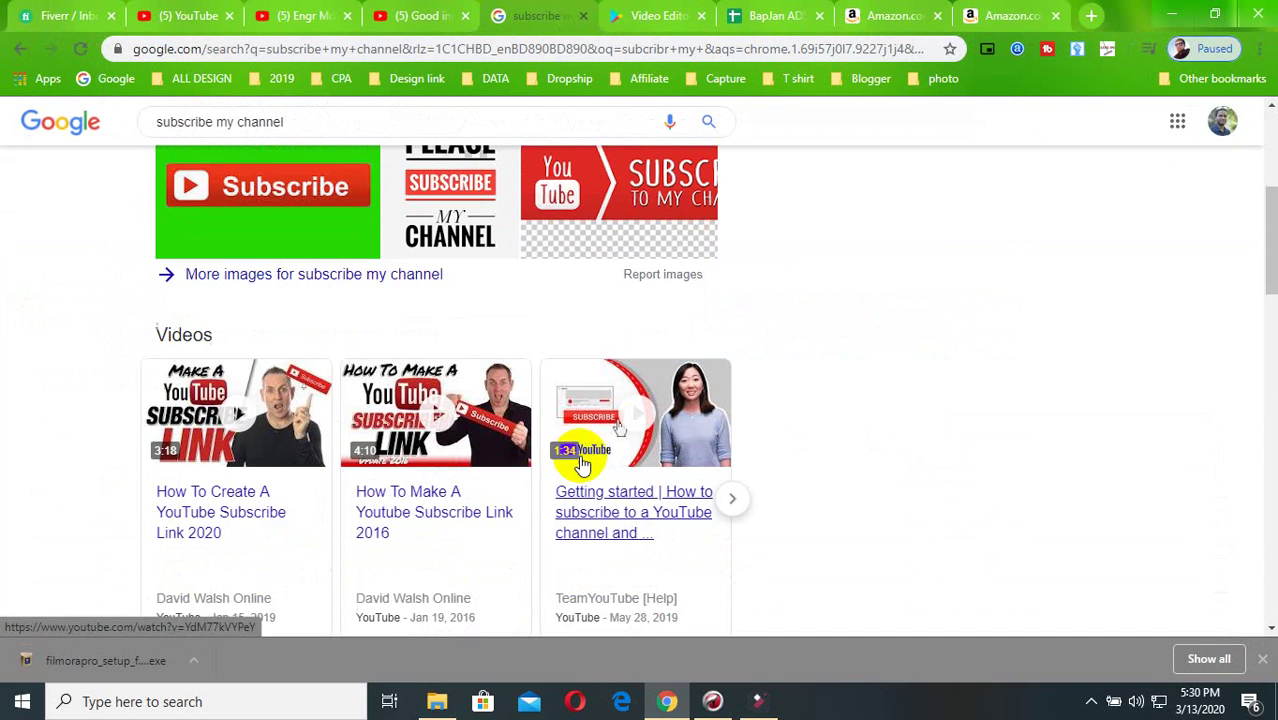
scroll(245, 470, "up", 4)
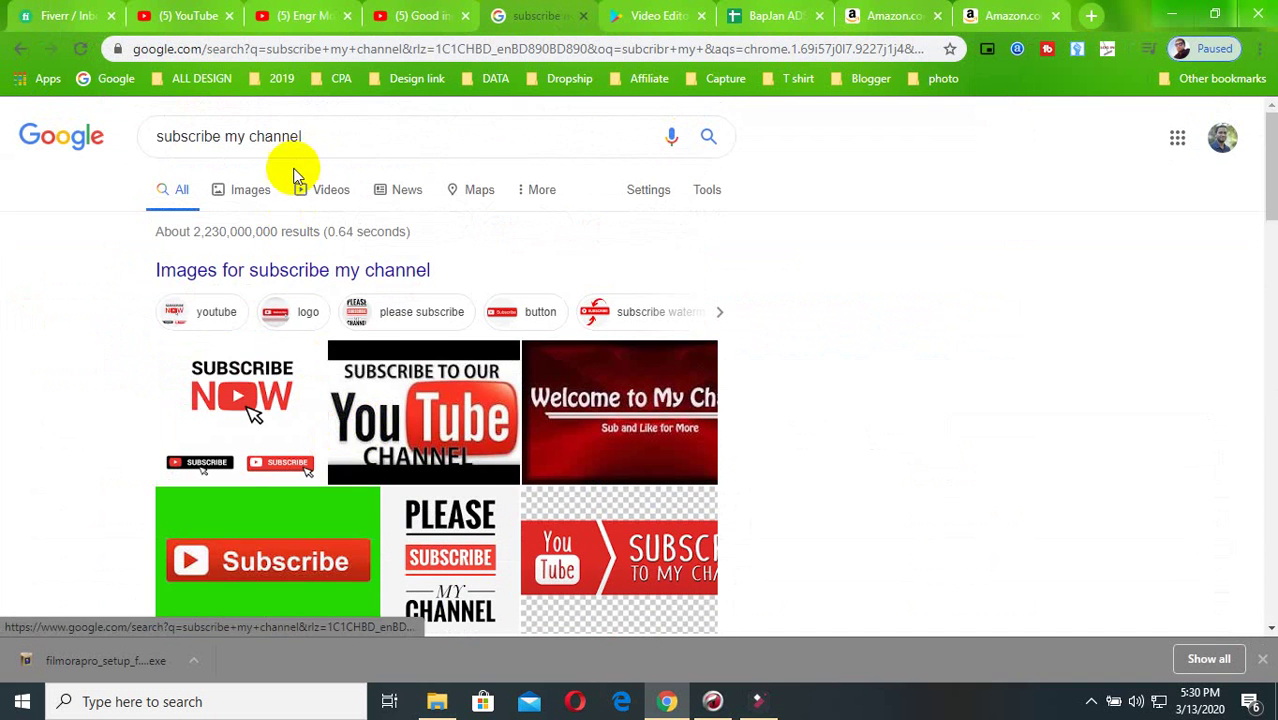
triple_click(265, 136)
key("ctrl+c")
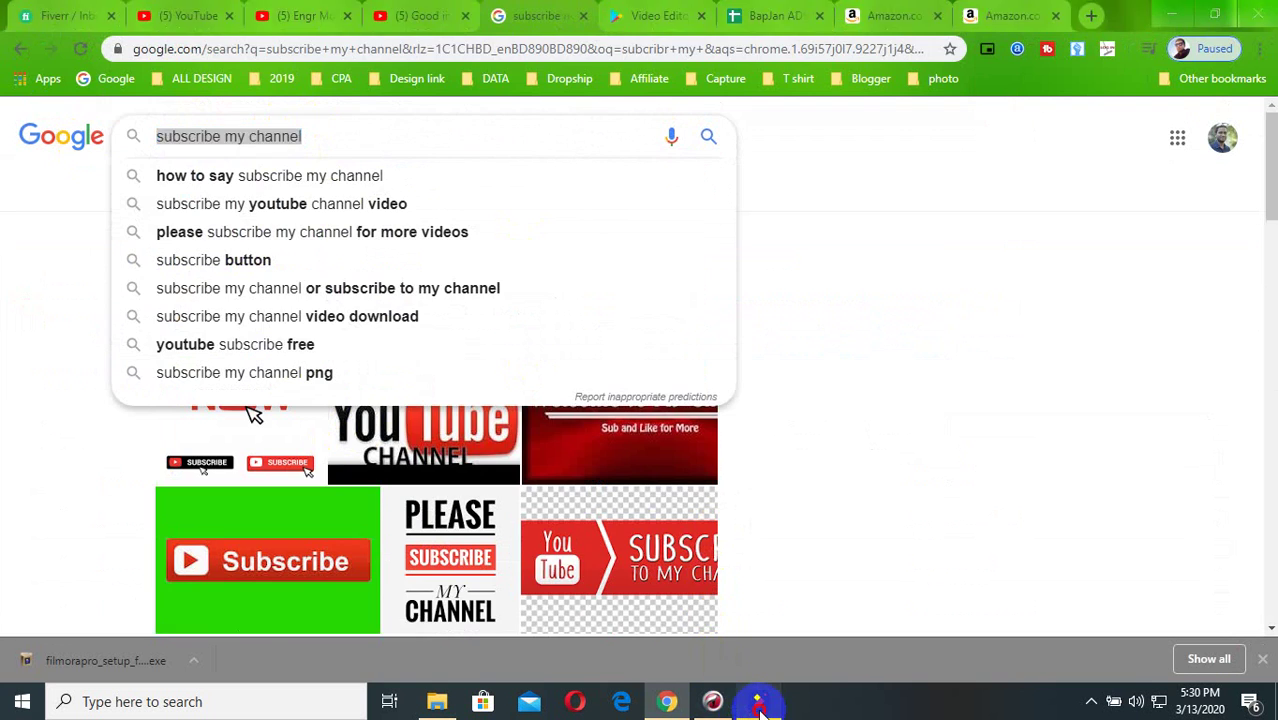
left_click(758, 701)
key("ctrl+v")
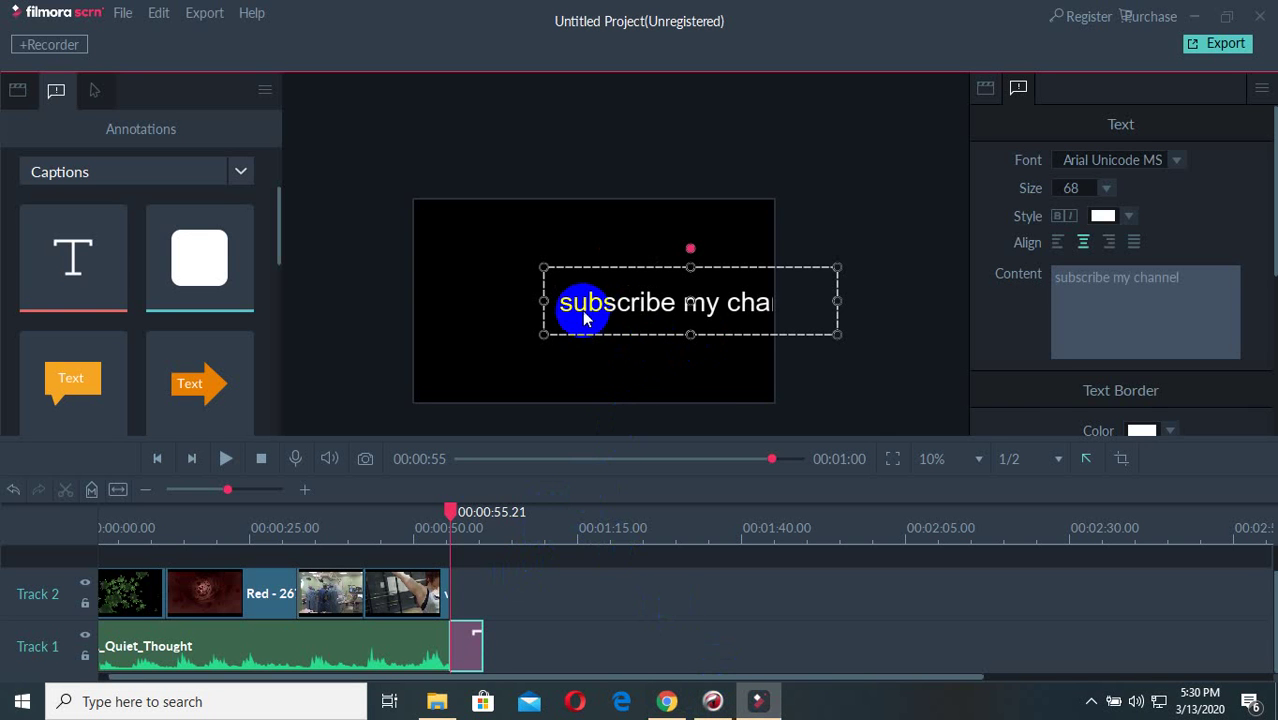
Step: Capitalize the caption's first letter so it reads "Subscribe my channel" and center the caption horizontally in the video frame
key("ctrl+s")
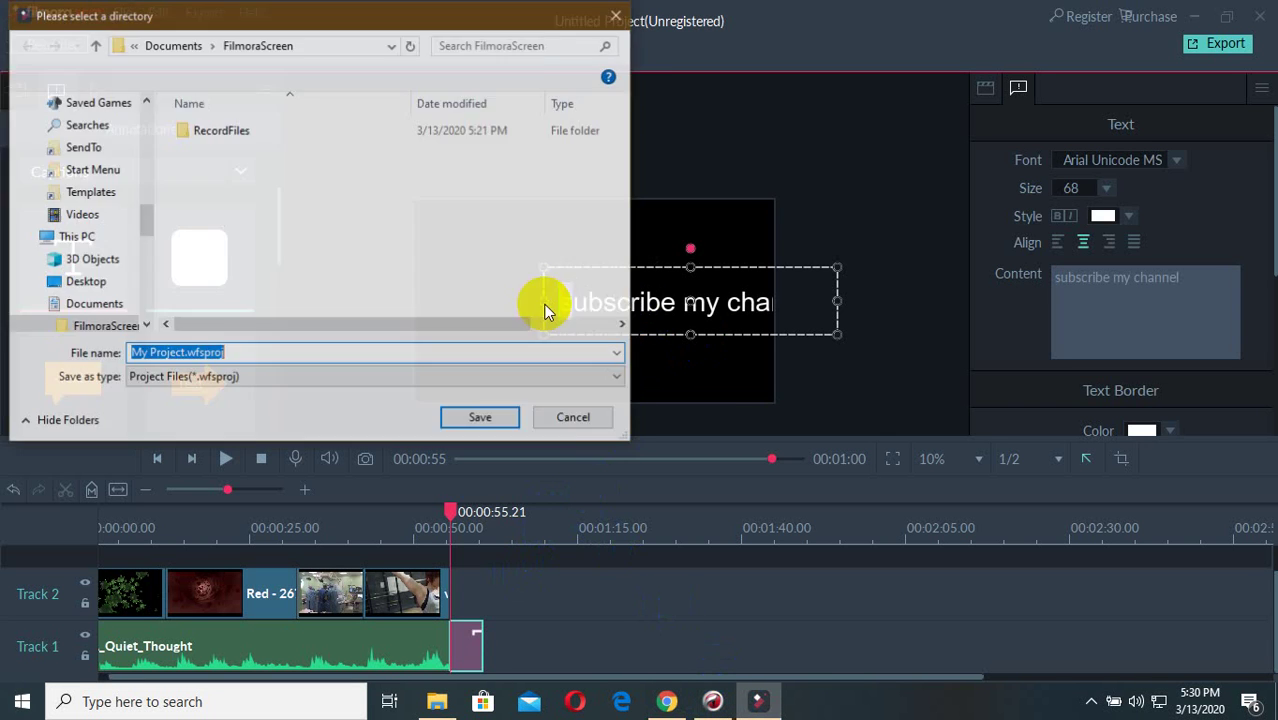
left_click(580, 415)
left_click(576, 322)
type("S")
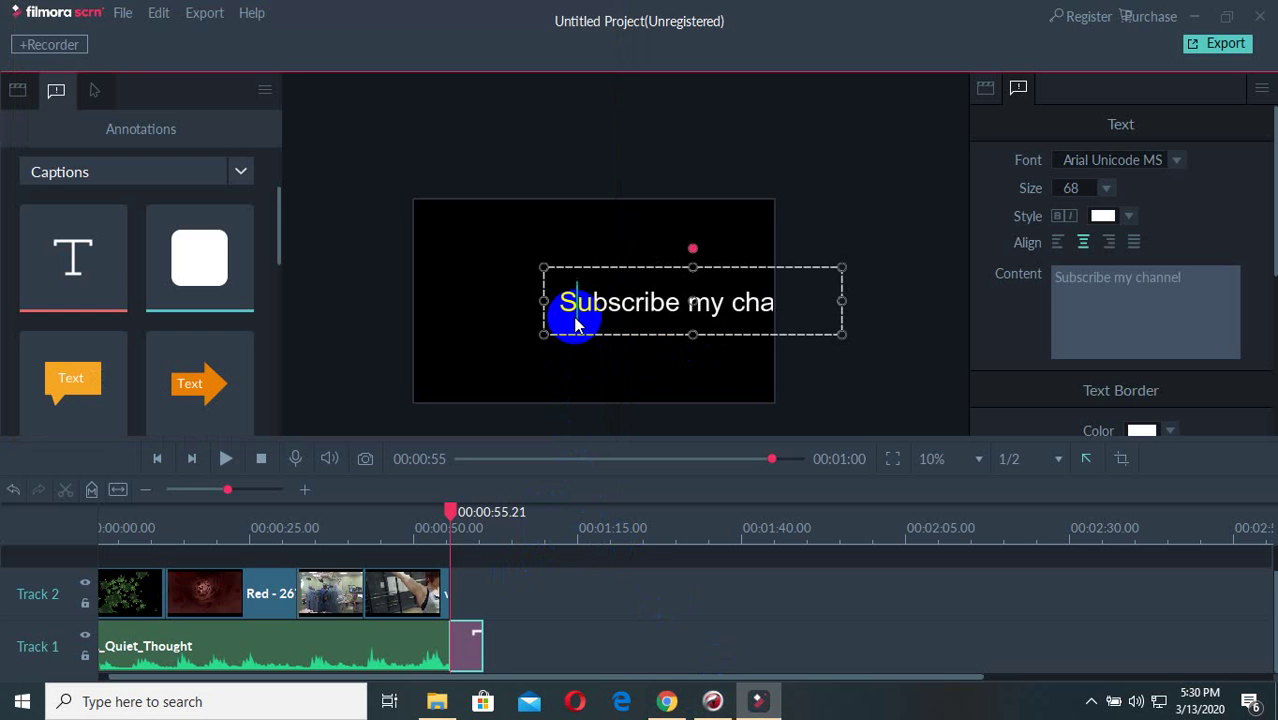
left_click_drag(543, 320, 455, 320)
left_click(591, 290)
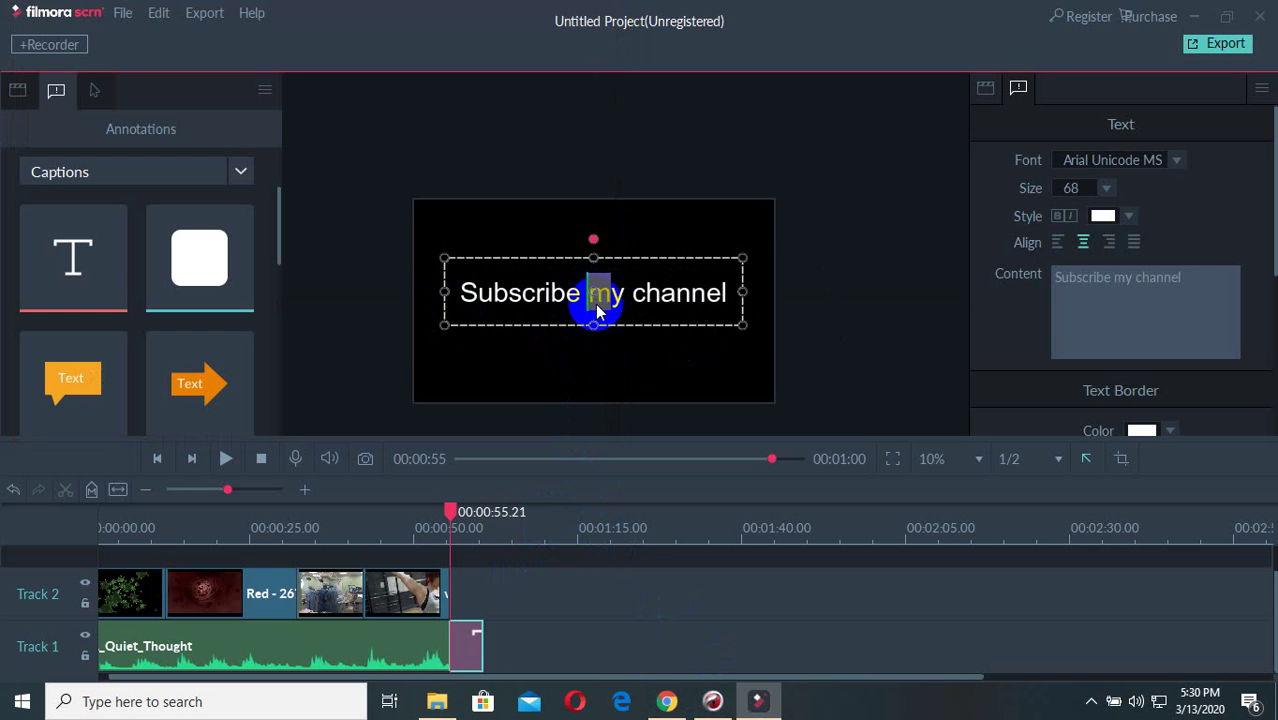
Step: Capitalize the second and third words of the caption so it reads "Subscribe My Channel"
type("M")
left_click_drag(648, 296, 633, 294)
type("C")
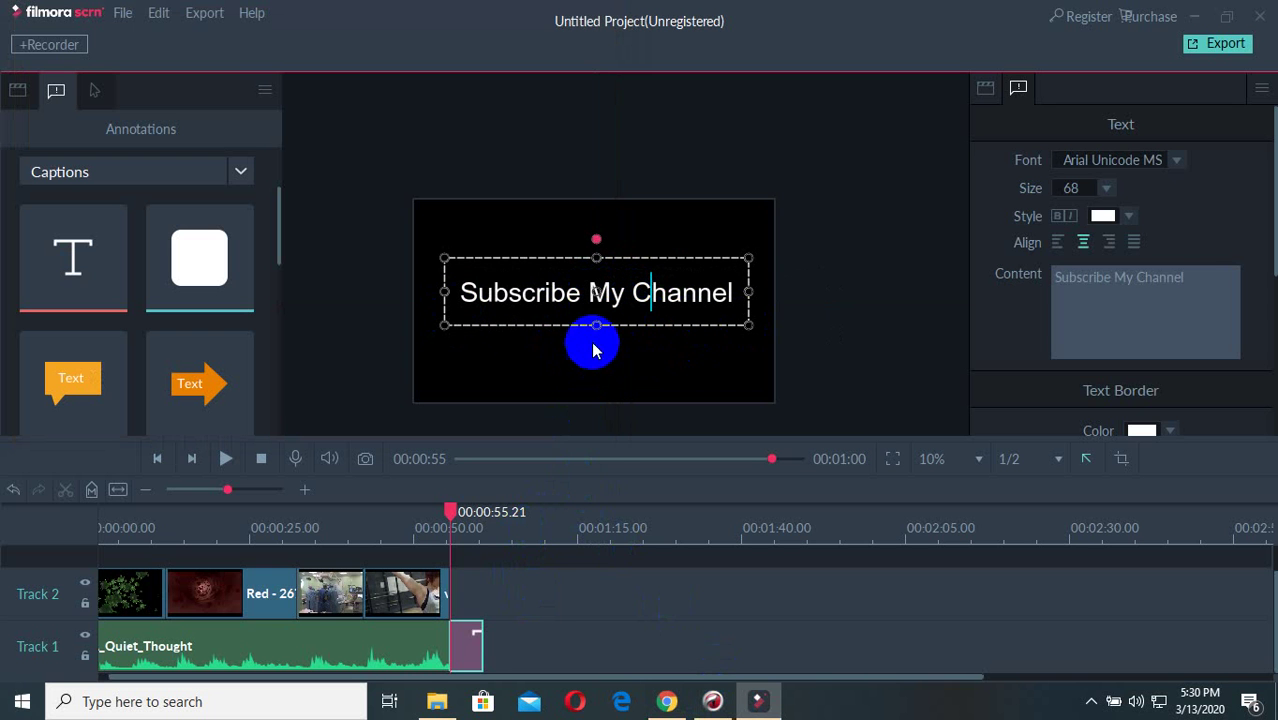
Step: Select the whole "Subscribe My Channel" caption text and change its color from the palette to crimson red
left_click_drag(461, 292, 625, 292)
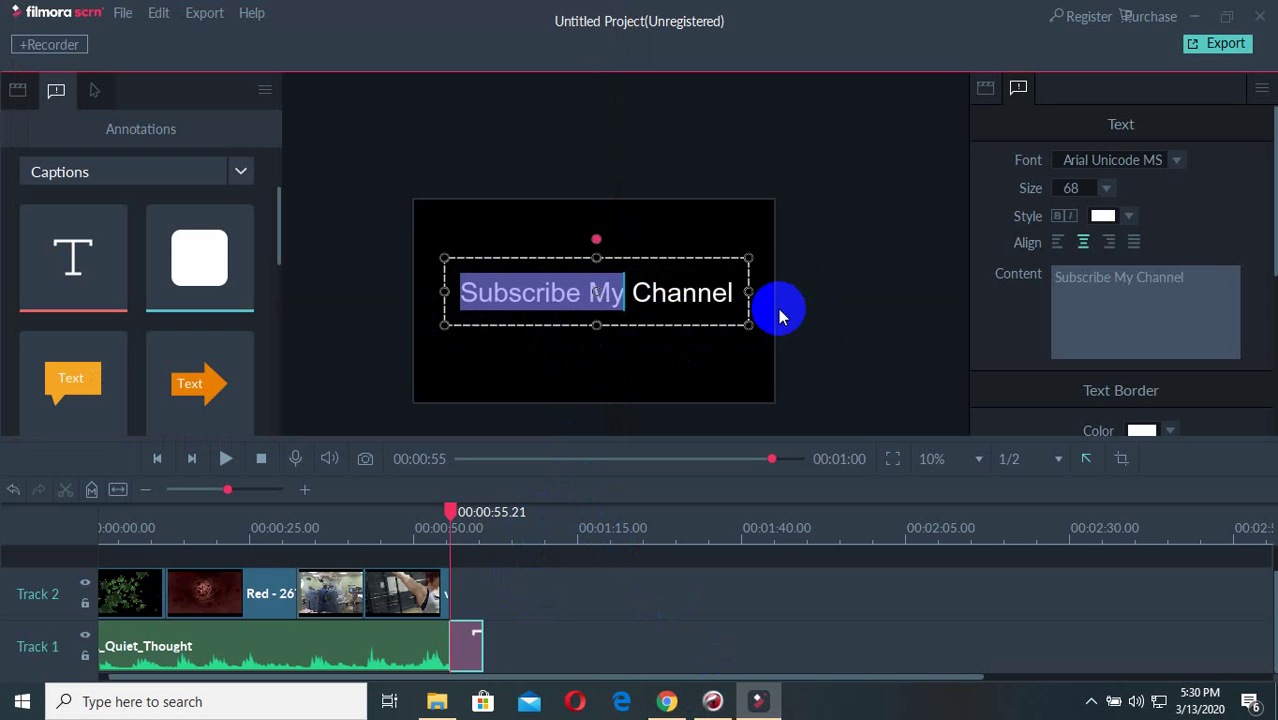
left_click(742, 303)
left_click(685, 297)
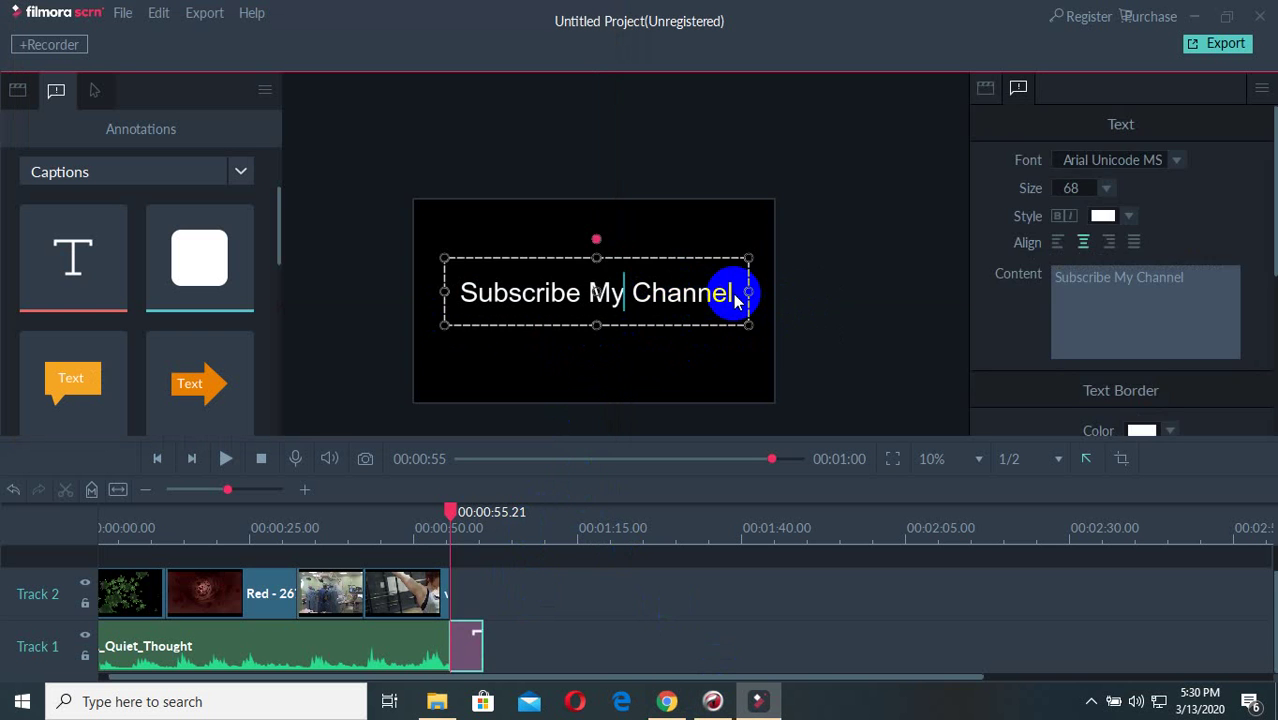
left_click(737, 300)
left_click(684, 298)
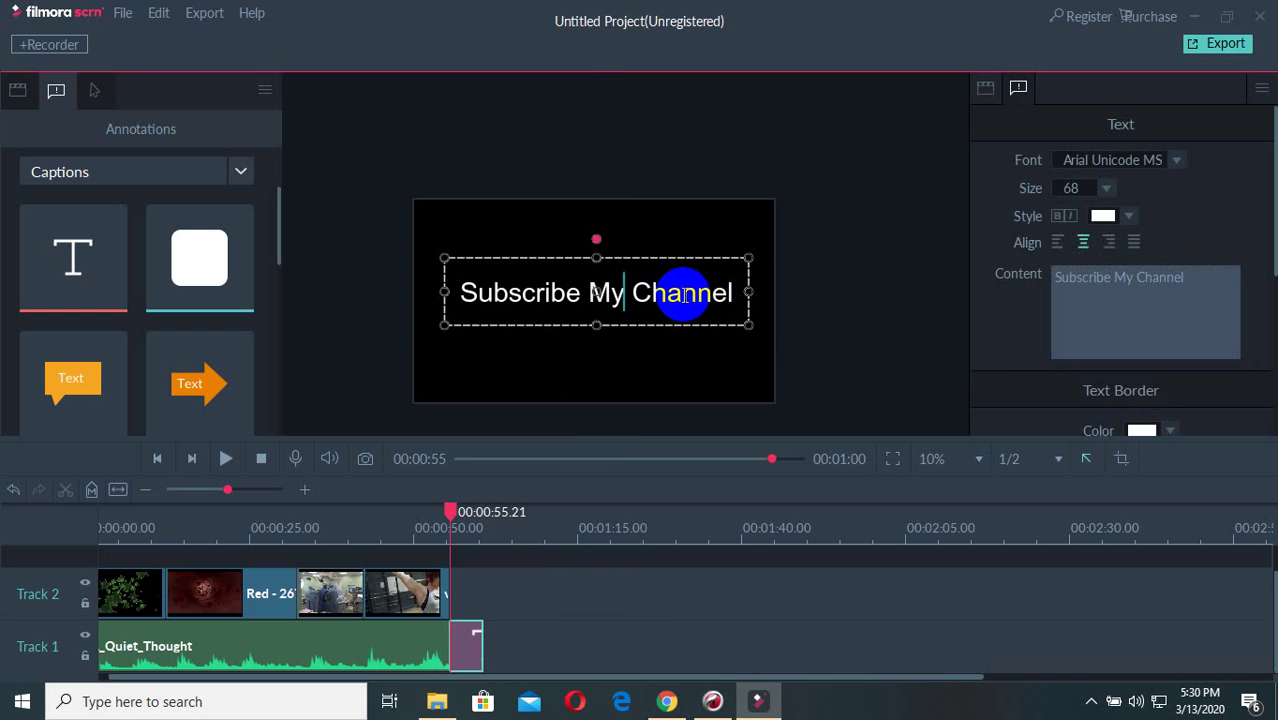
key("ctrl+a")
left_click(1102, 215)
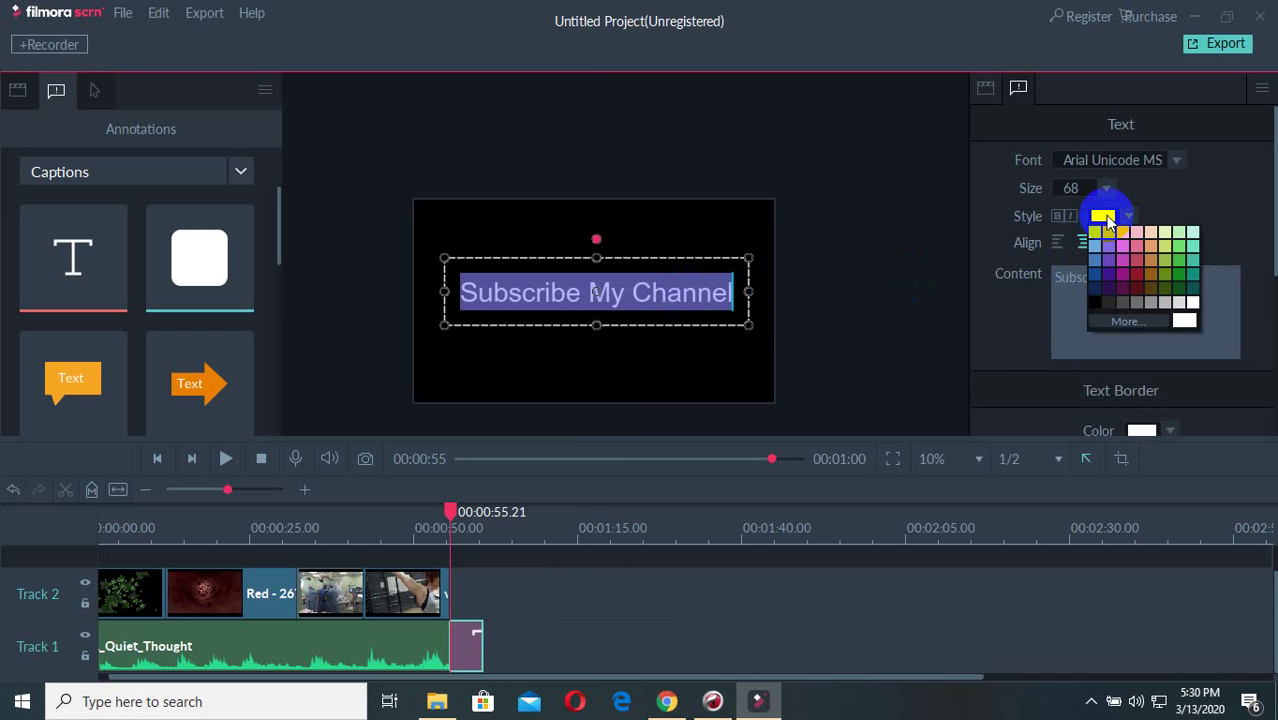
left_click(1120, 266)
left_click(870, 314)
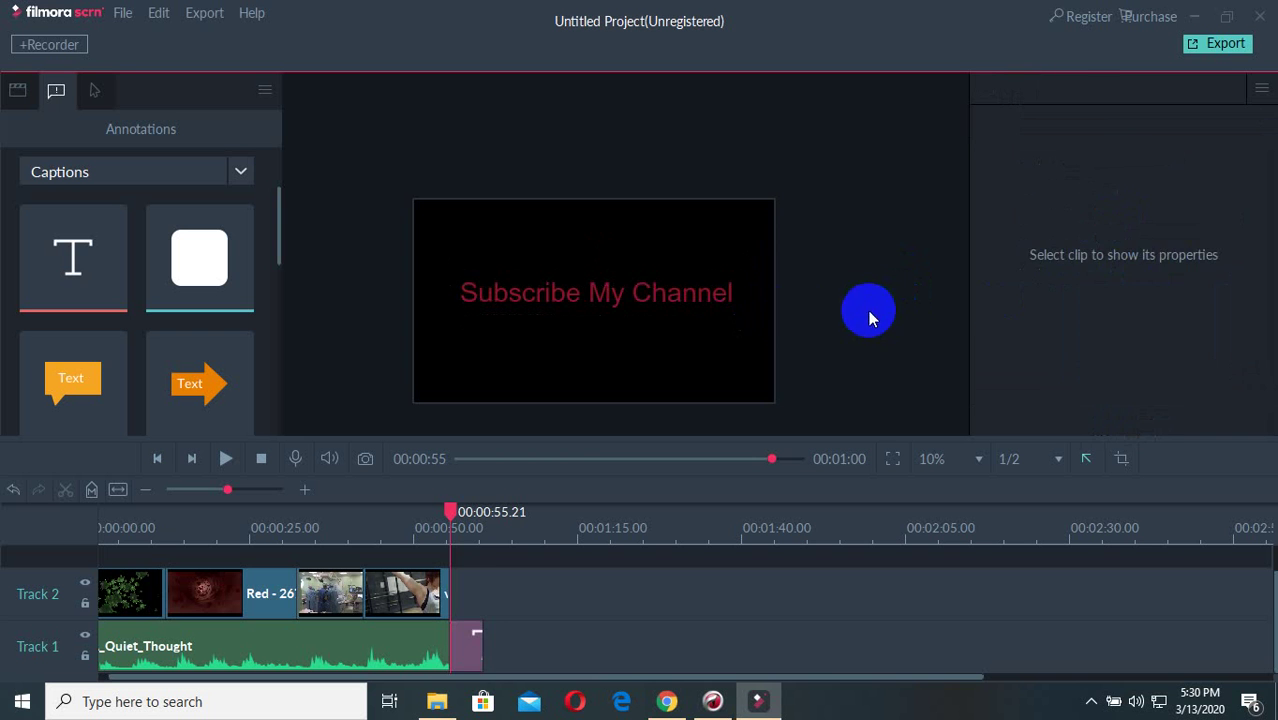
Step: Try a darker red on the caption text and return it to the crimson red
left_click(669, 296)
left_click(1128, 216)
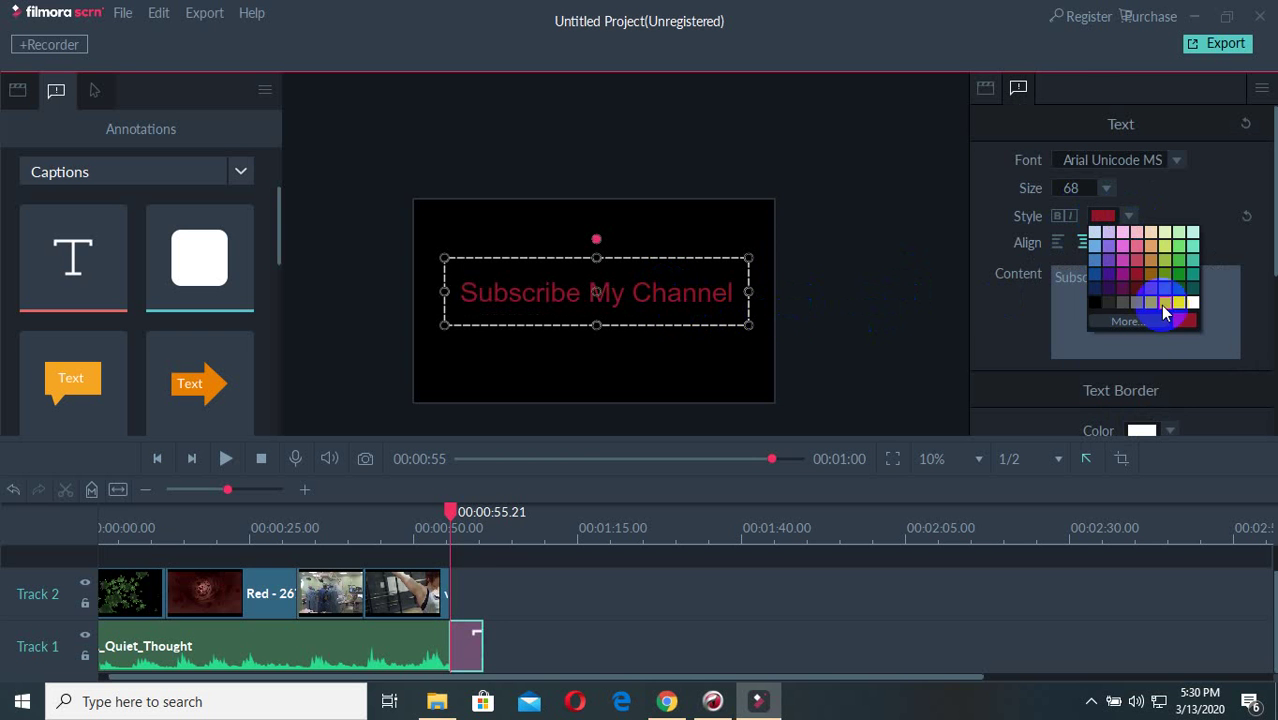
left_click(1136, 287)
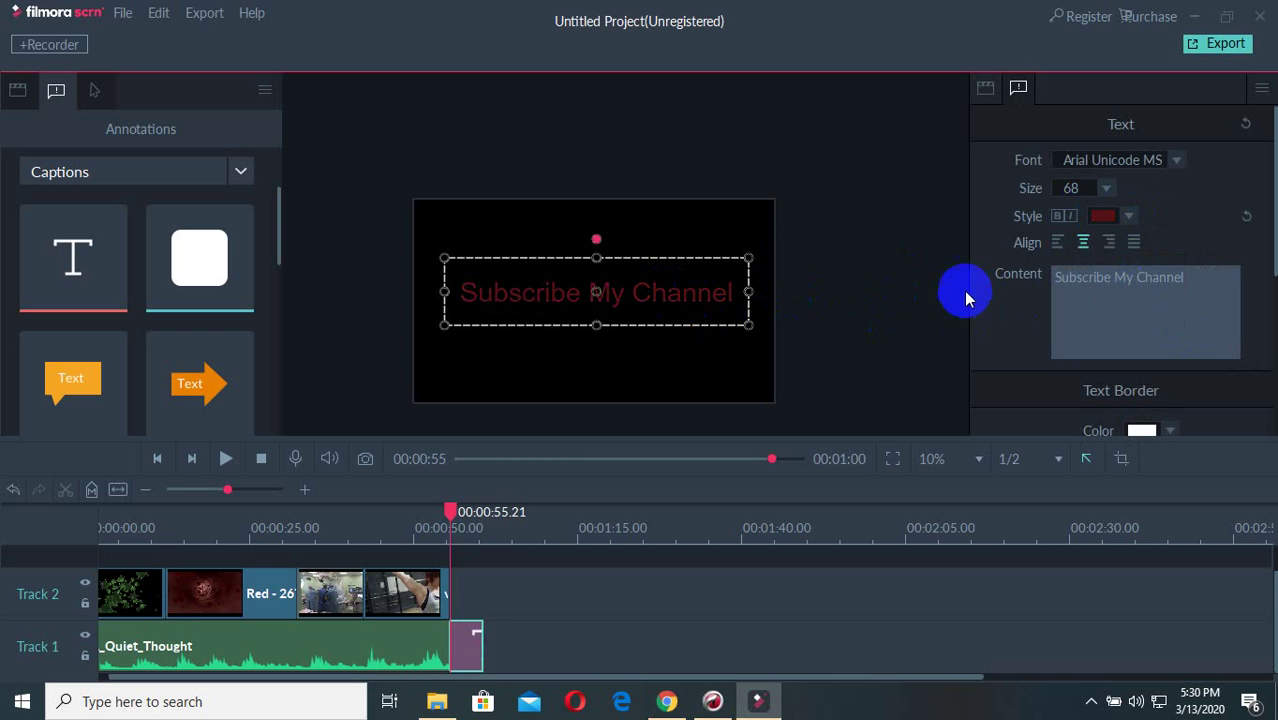
left_click(1128, 216)
left_click(1136, 276)
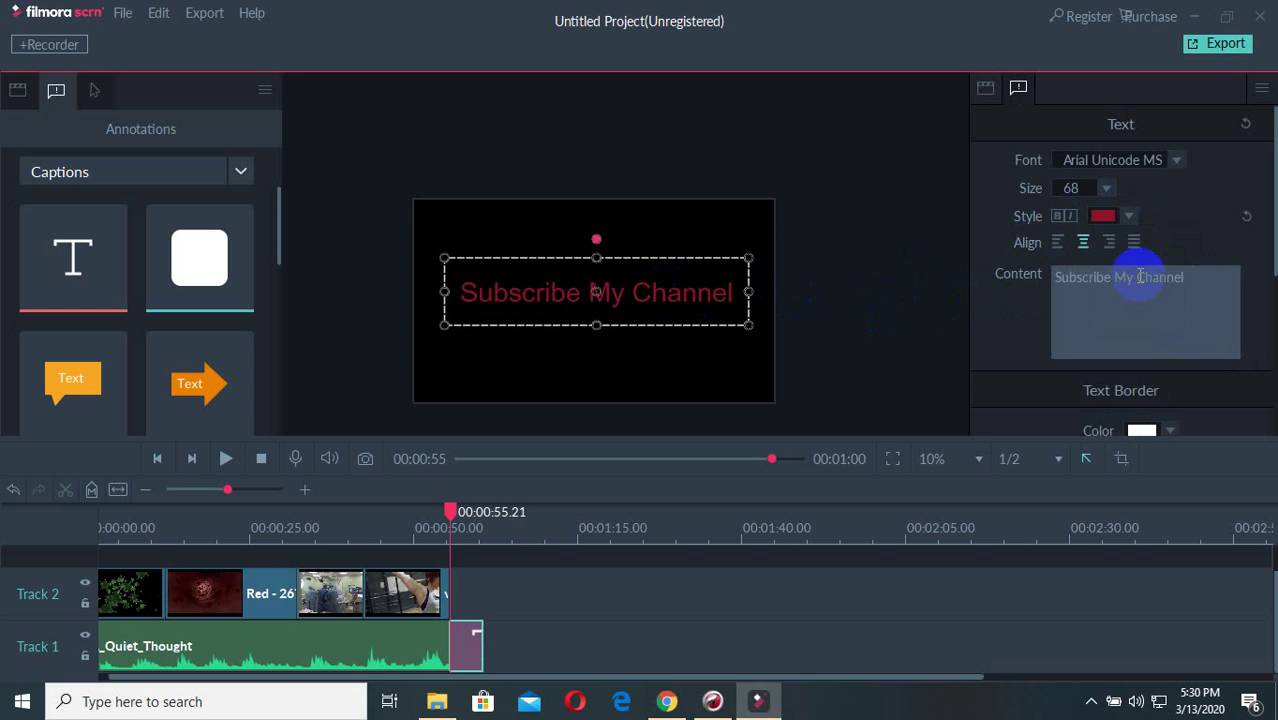
left_click(889, 268)
left_click(674, 292)
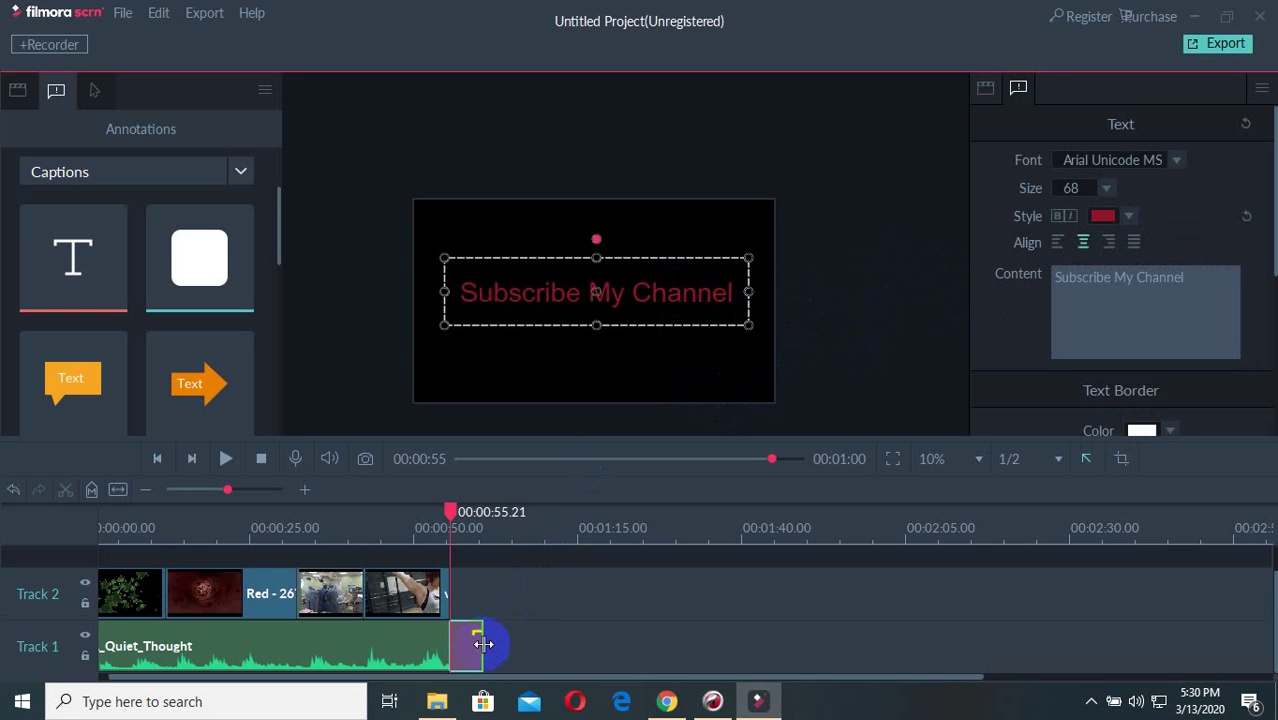
Step: Format the caption in bold Arial Narrow and enlarge it to size 83, placed nearer the center of the video frame
left_click(1106, 190)
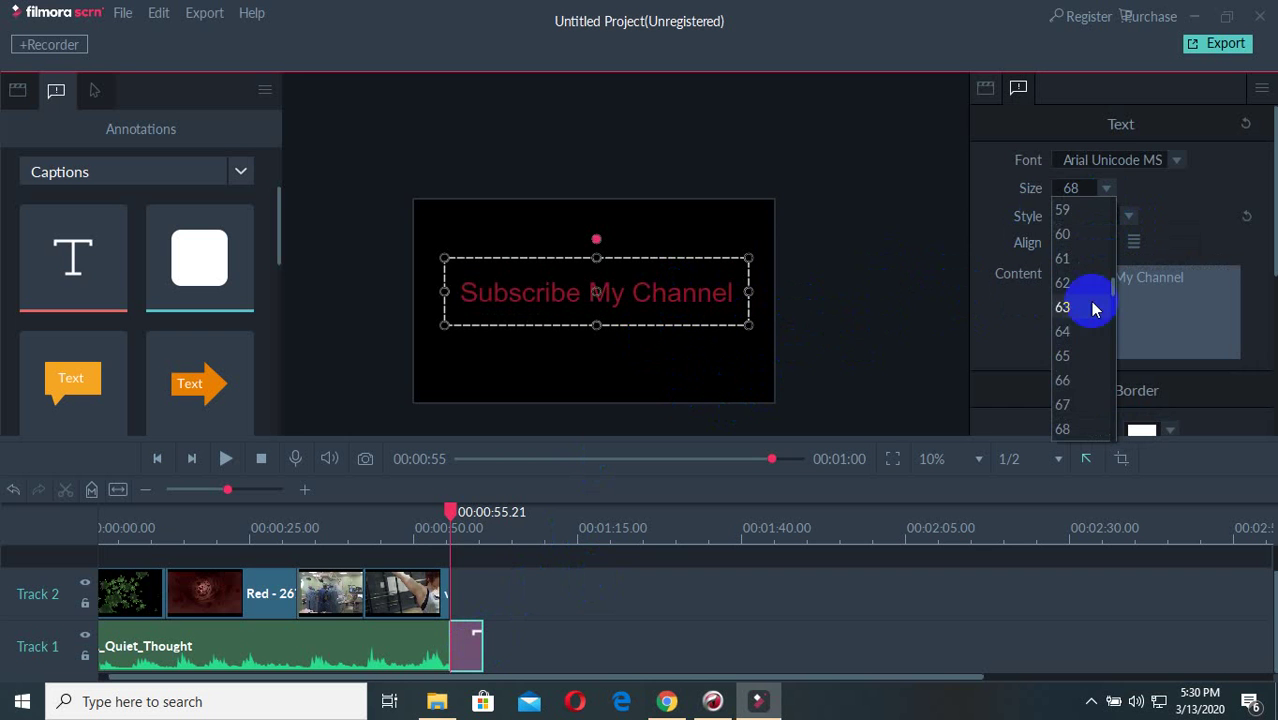
left_click(1062, 405)
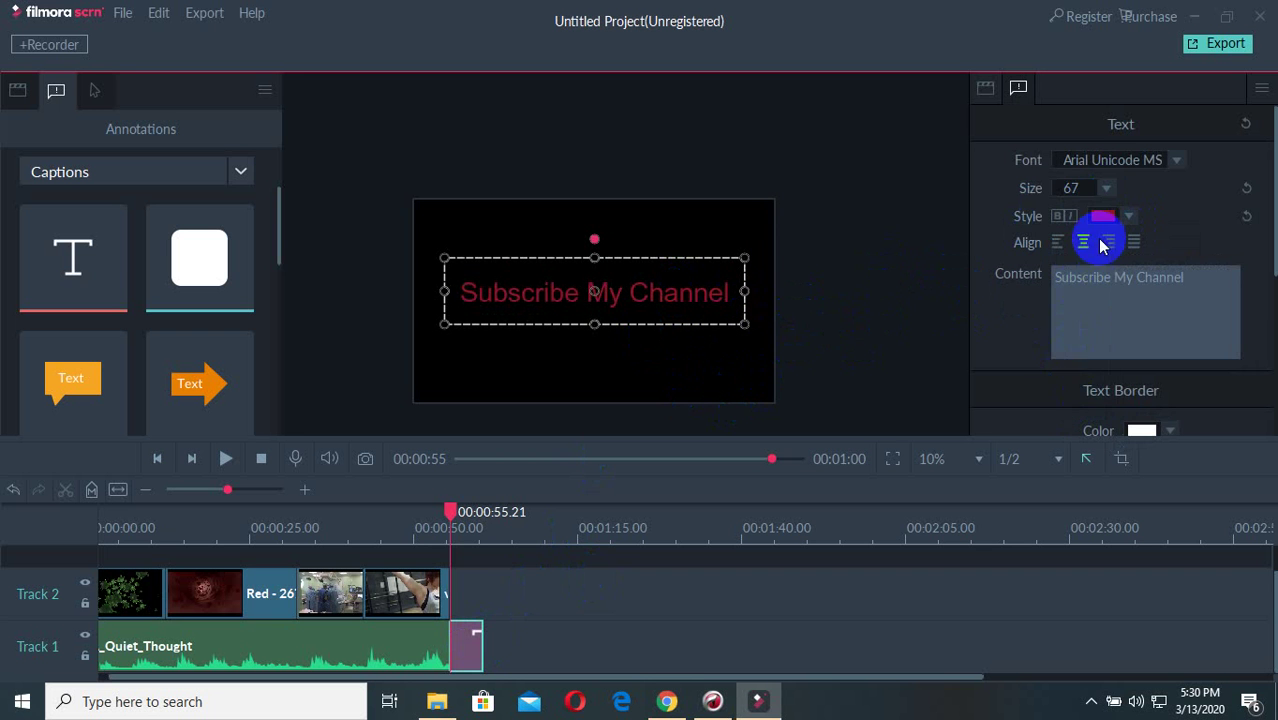
left_click(1069, 217)
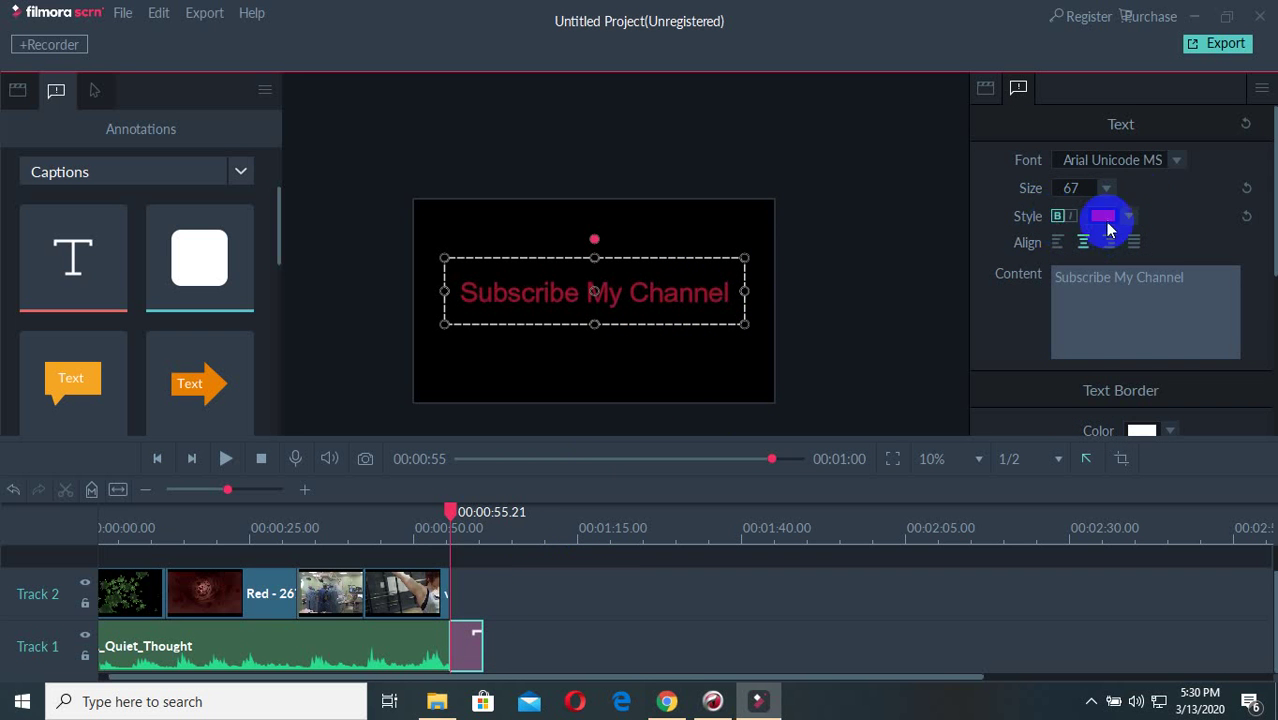
left_click(1174, 160)
left_click(1087, 241)
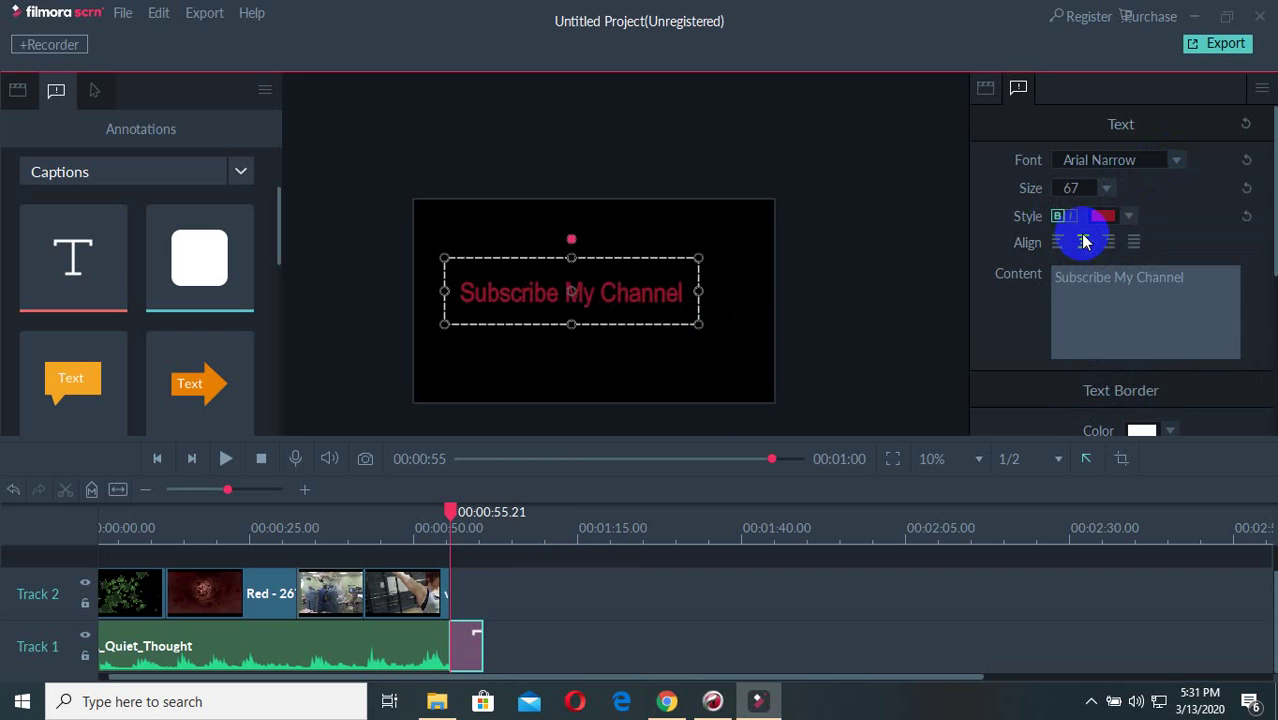
mouse_move(698, 323)
left_mouse_down()
mouse_move(747, 354)
mouse_move(700, 310)
left_mouse_up()
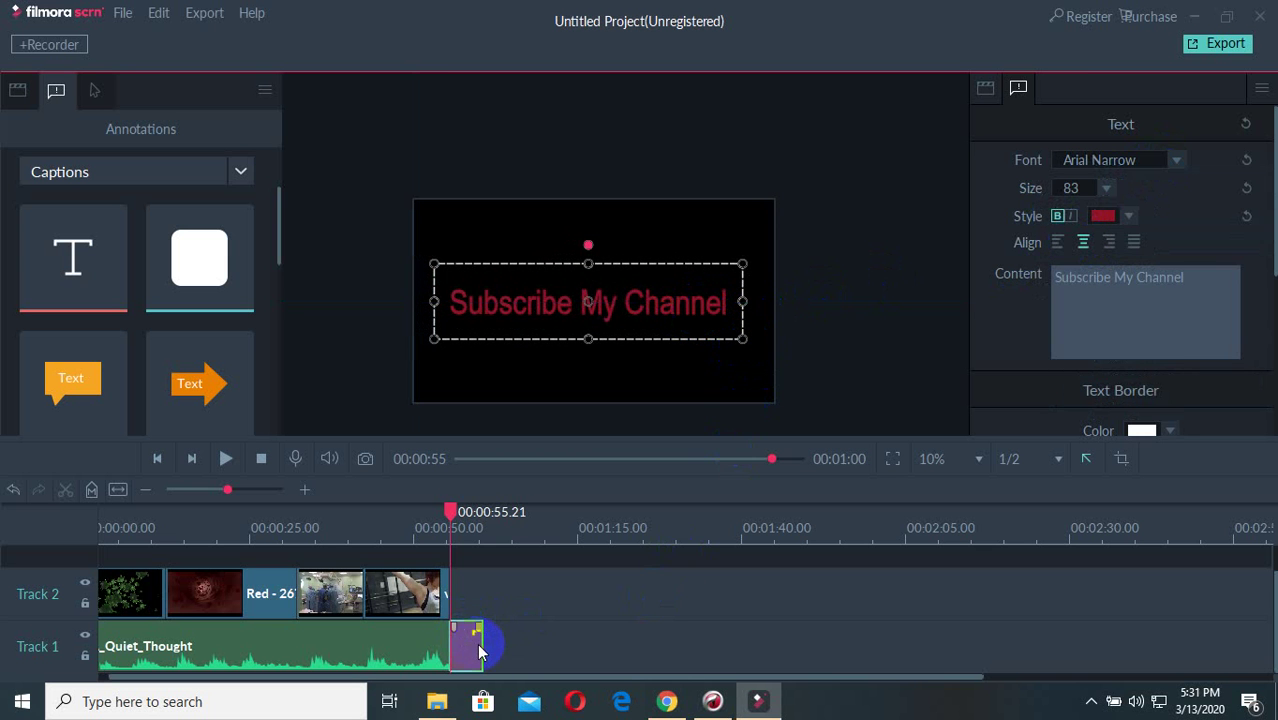
Step: Trim the end of the caption clip on Track 1 back so the project lasts 00:00:56
left_click_drag(484, 647, 450, 641)
left_click(622, 568)
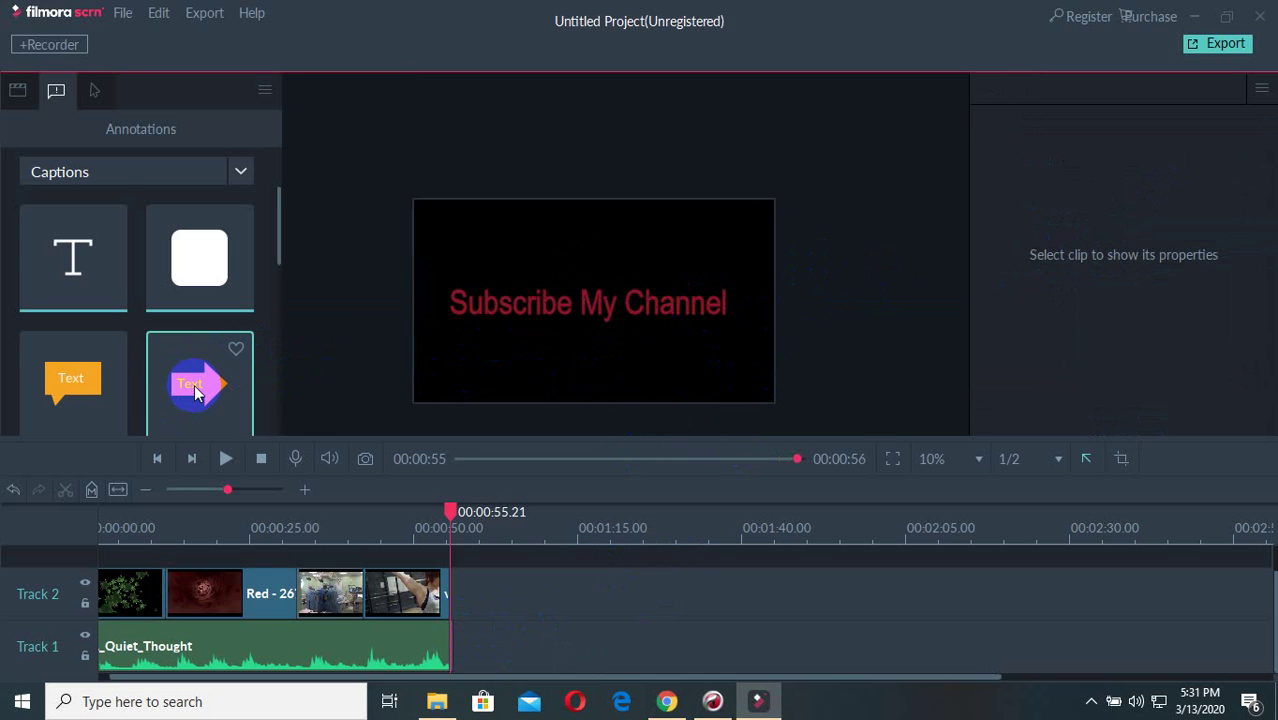
scroll(160, 295, "down", 3)
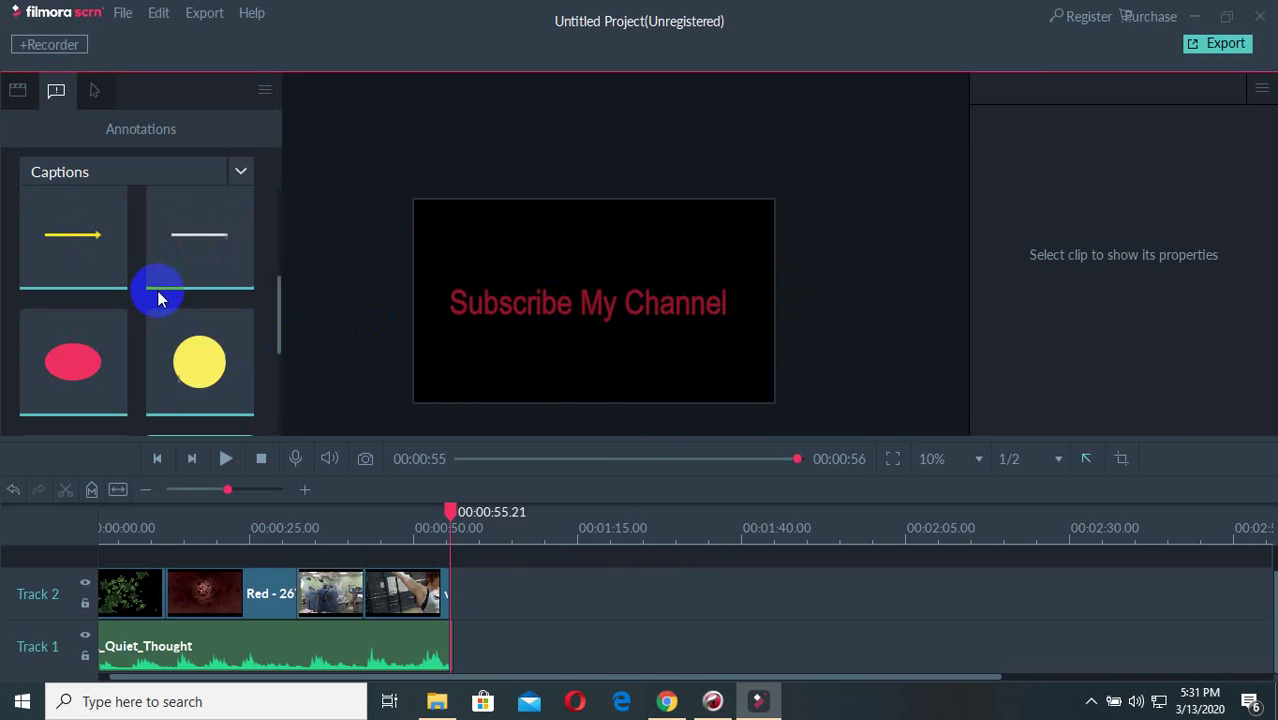
scroll(158, 298, "down", 2)
scroll(428, 633, "up", 2)
scroll(765, 377, "up", 5)
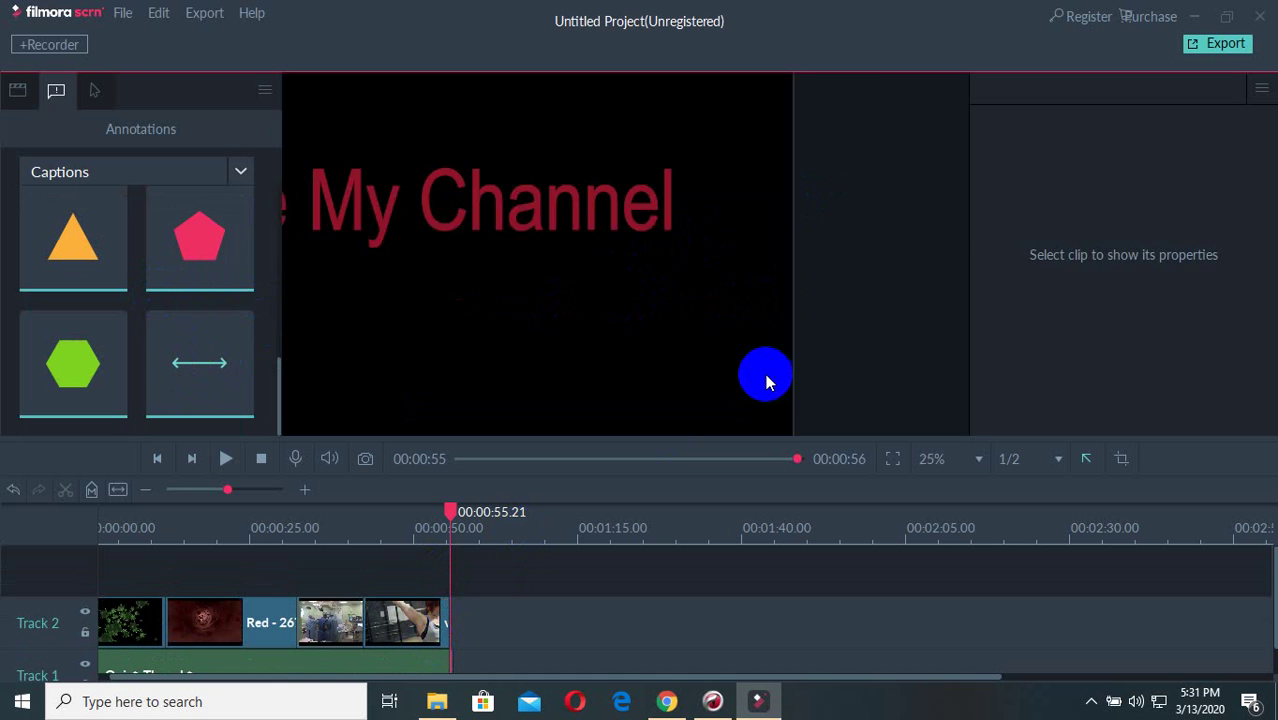
scroll(697, 320, "down", 5)
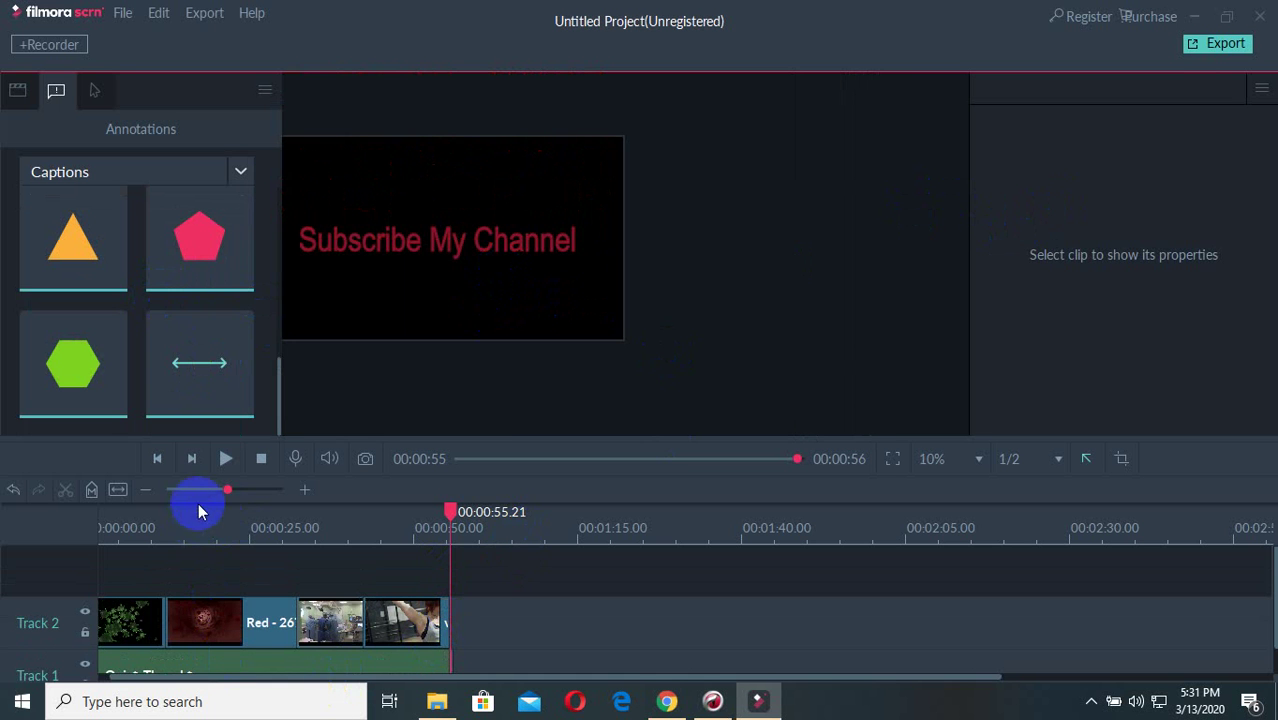
Step: Play the project from the beginning to preview it and pause at about 11 seconds
left_click_drag(453, 514, 46, 563)
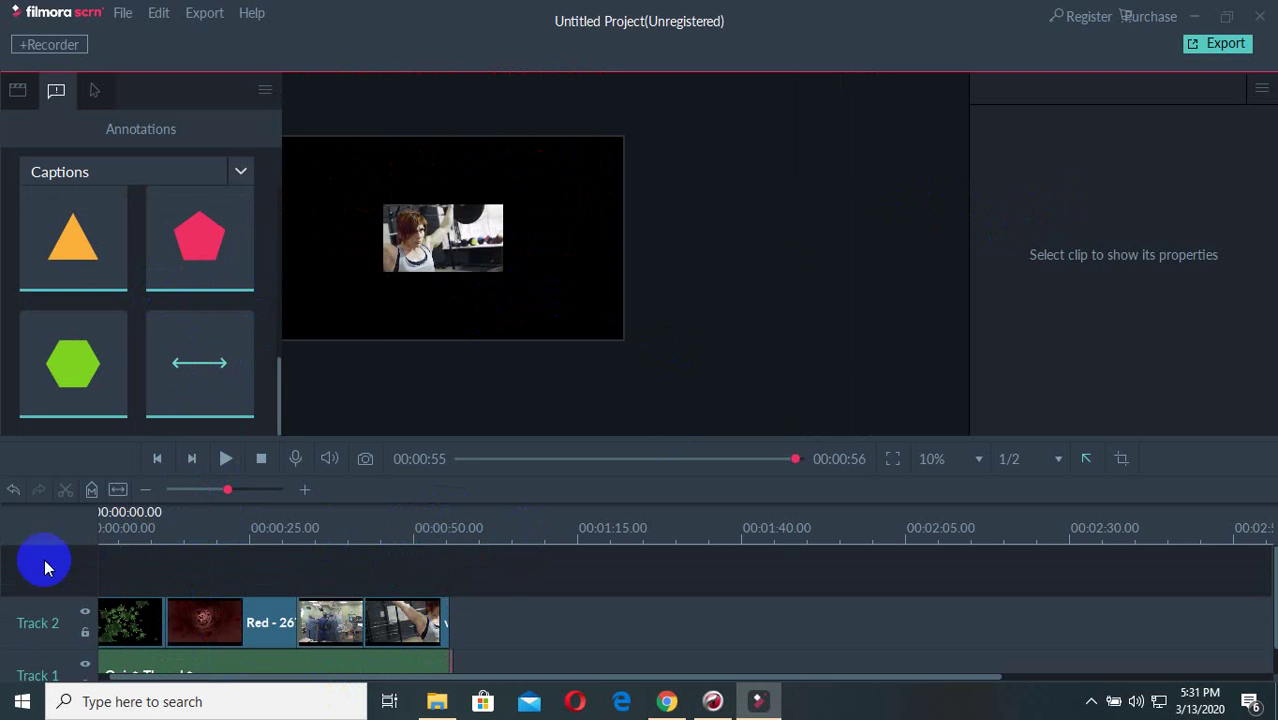
left_click(224, 460)
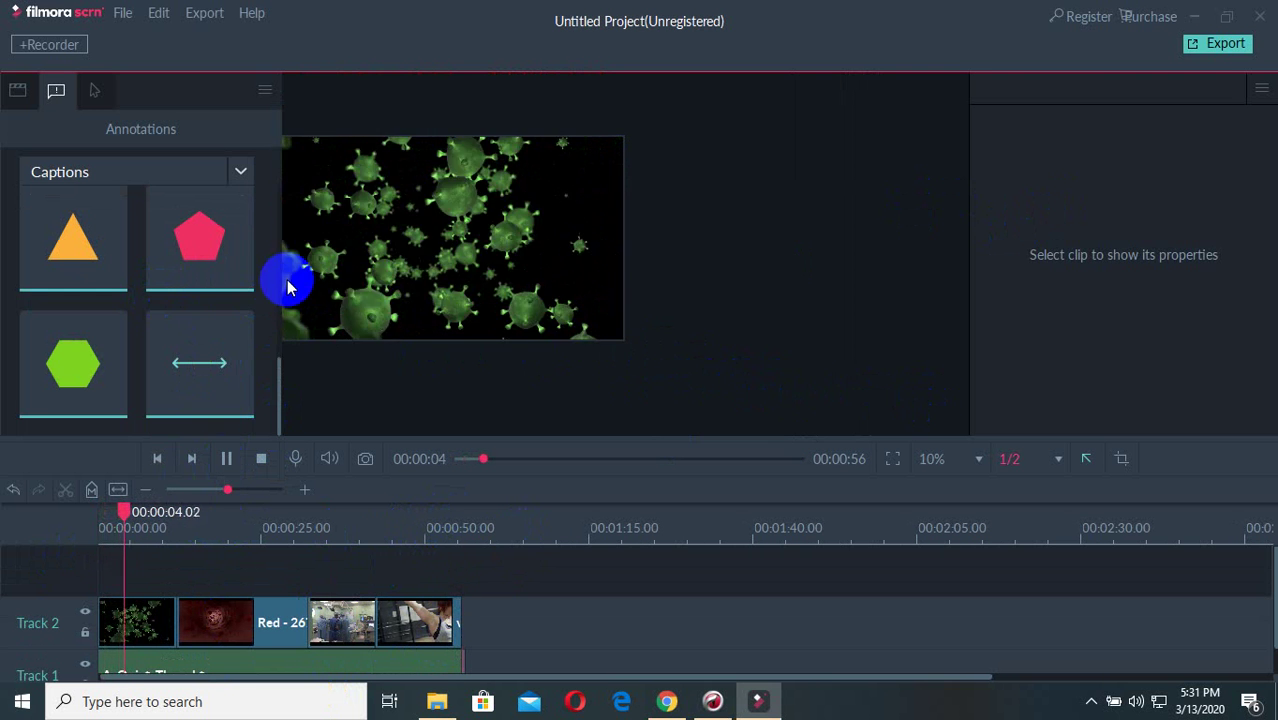
left_click(265, 92)
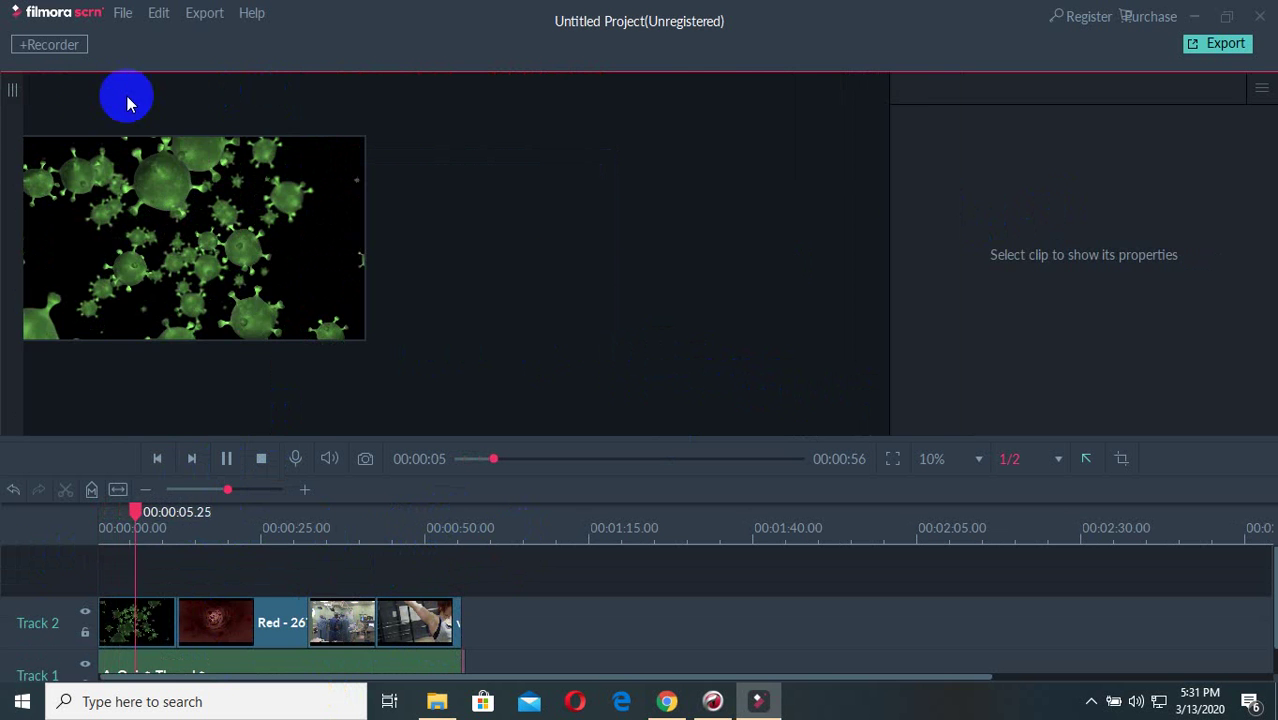
left_click(13, 91)
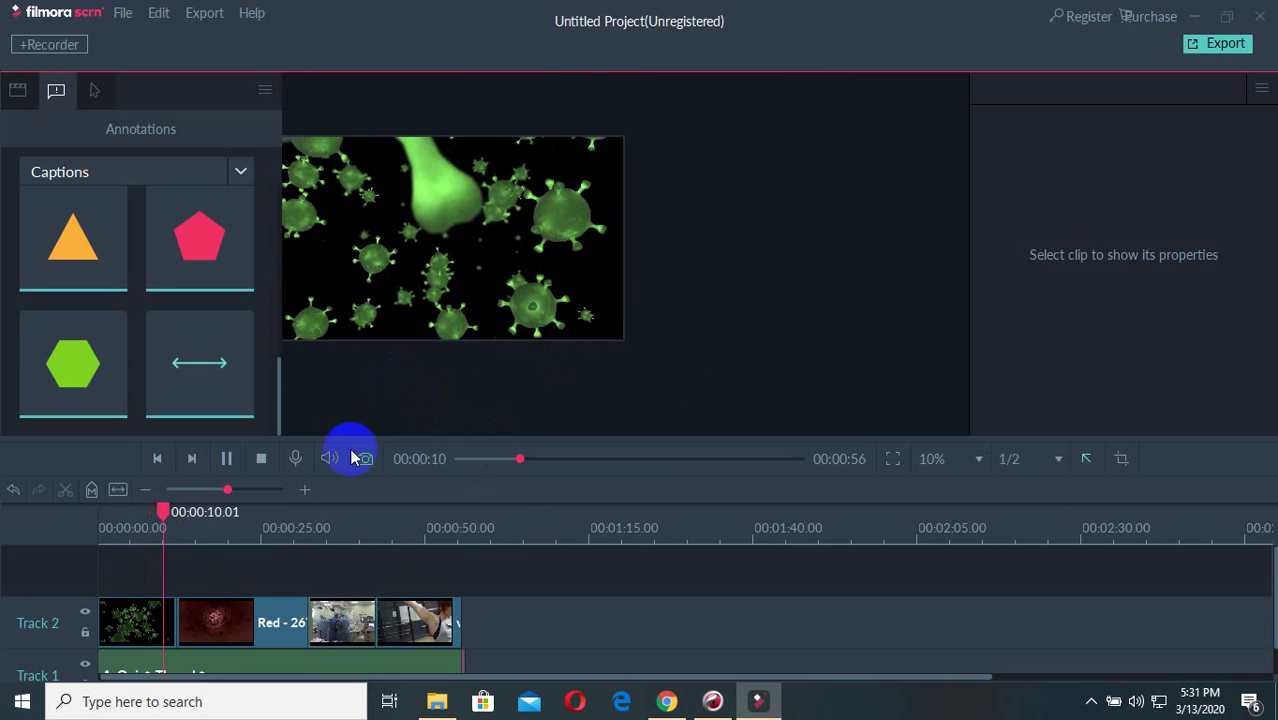
left_click(228, 458)
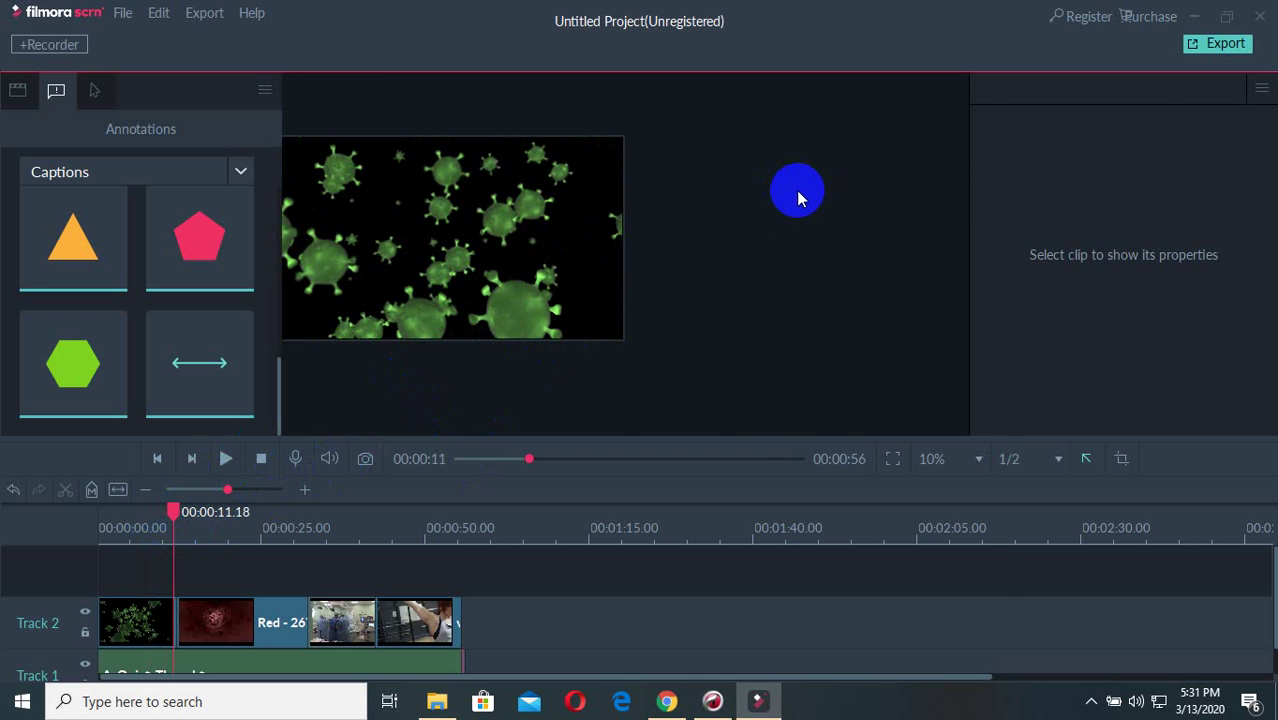
Step: Open the export settings for saving an MP4 to the computer and name the file "New 1"
left_click(1196, 45)
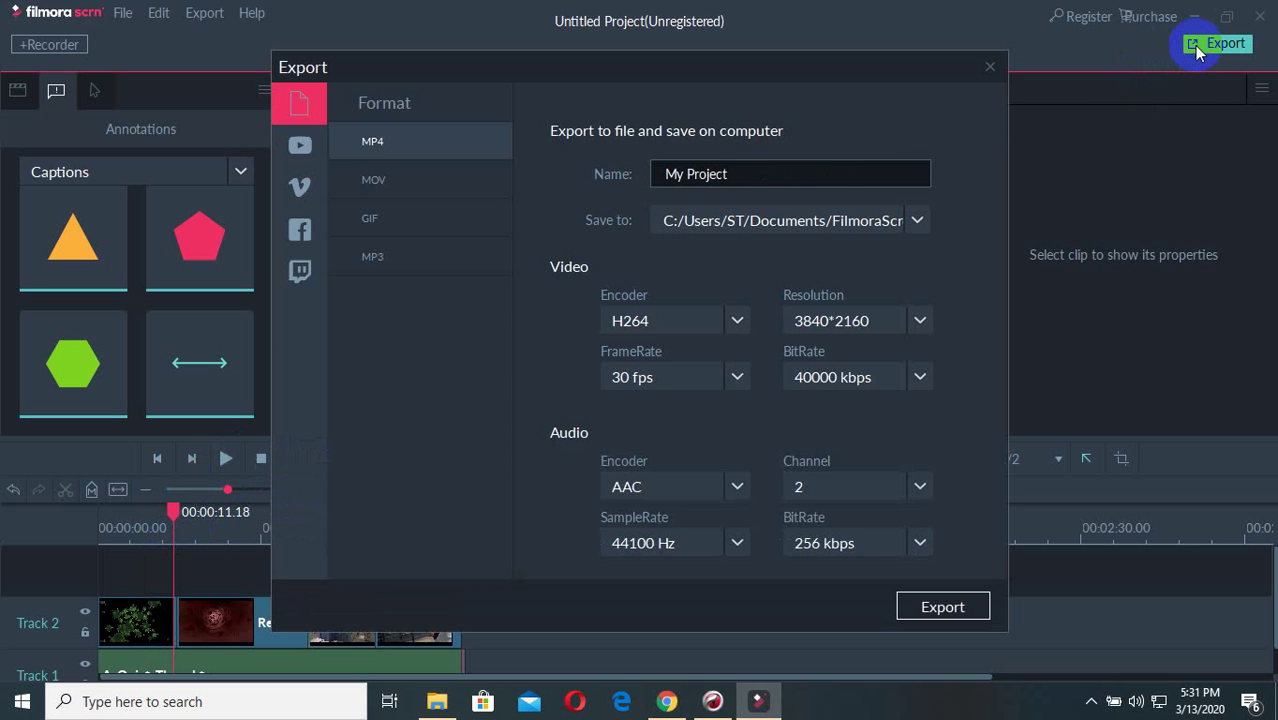
left_click_drag(730, 176, 573, 181)
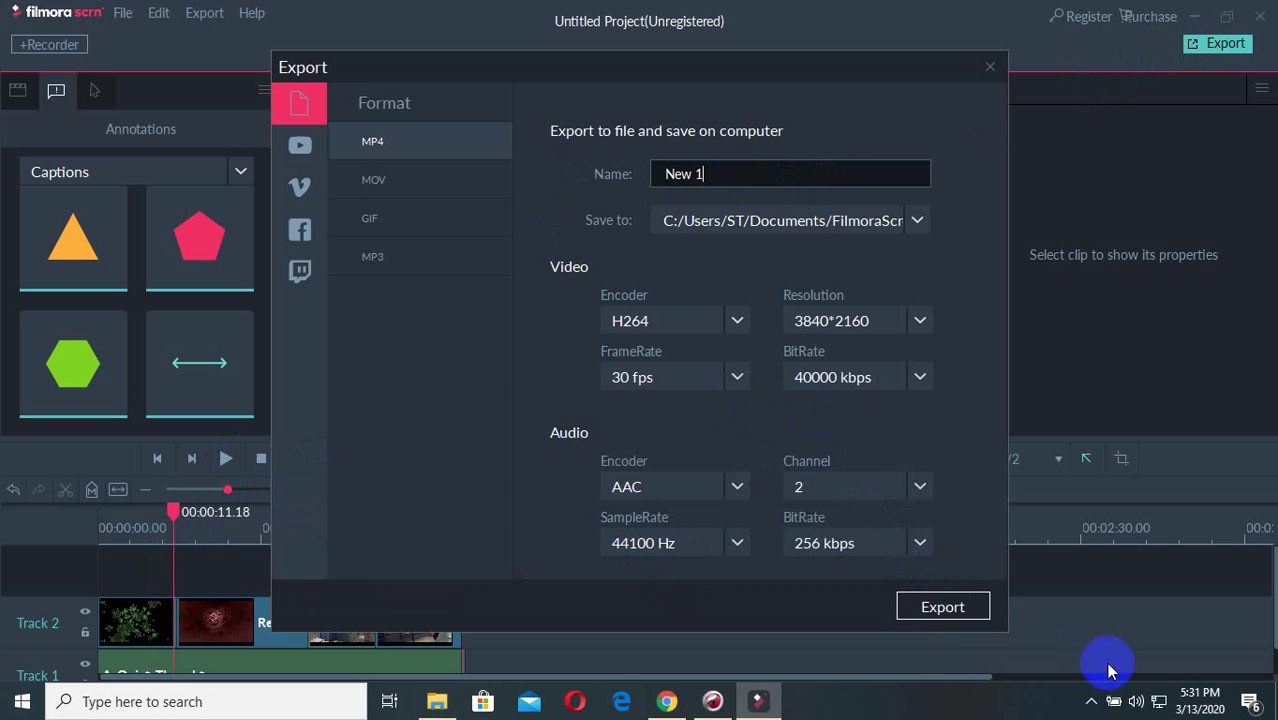
left_click(1092, 705)
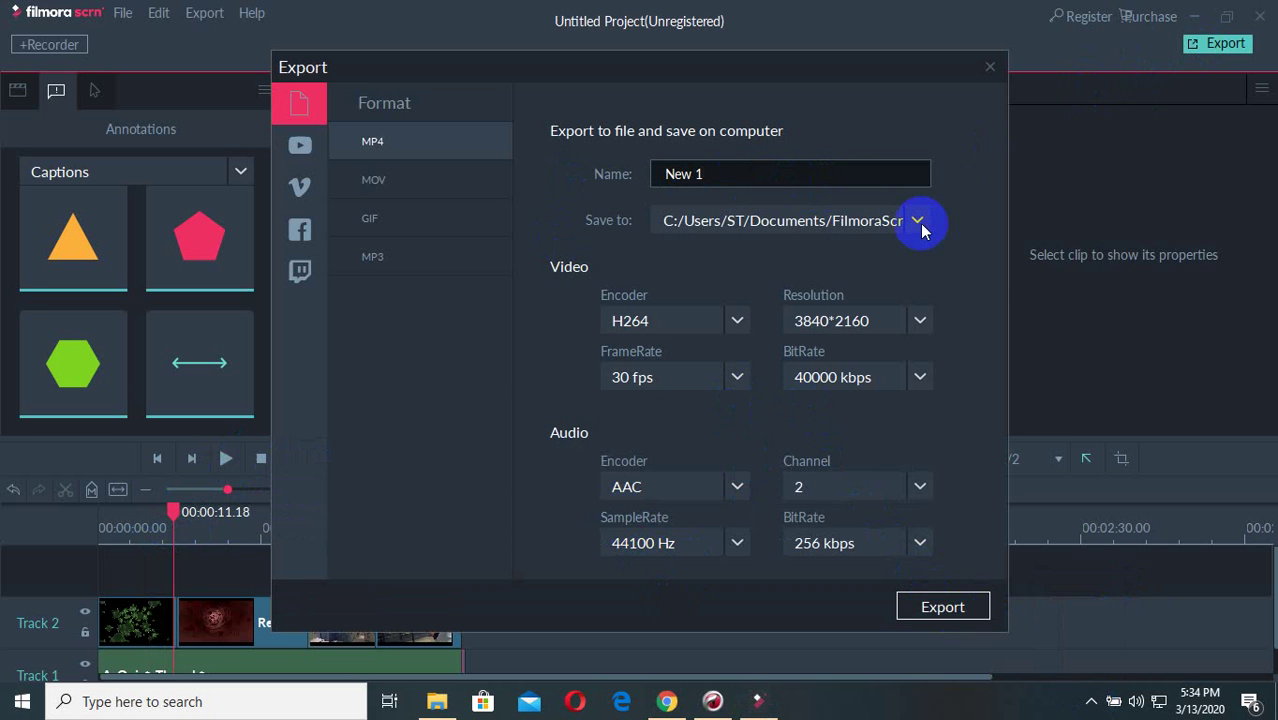
Step: Change the export save location by browsing from This PC to the VODEO folder on the G: drive
left_click(907, 212)
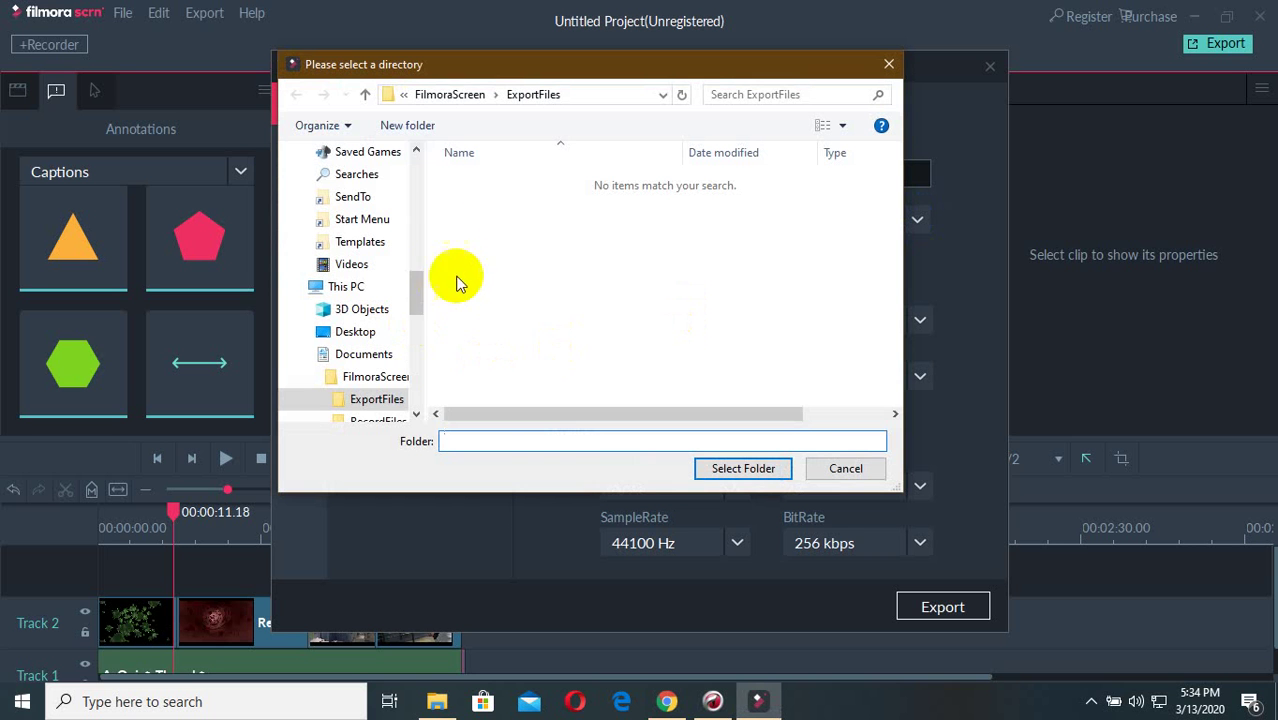
left_click(470, 96)
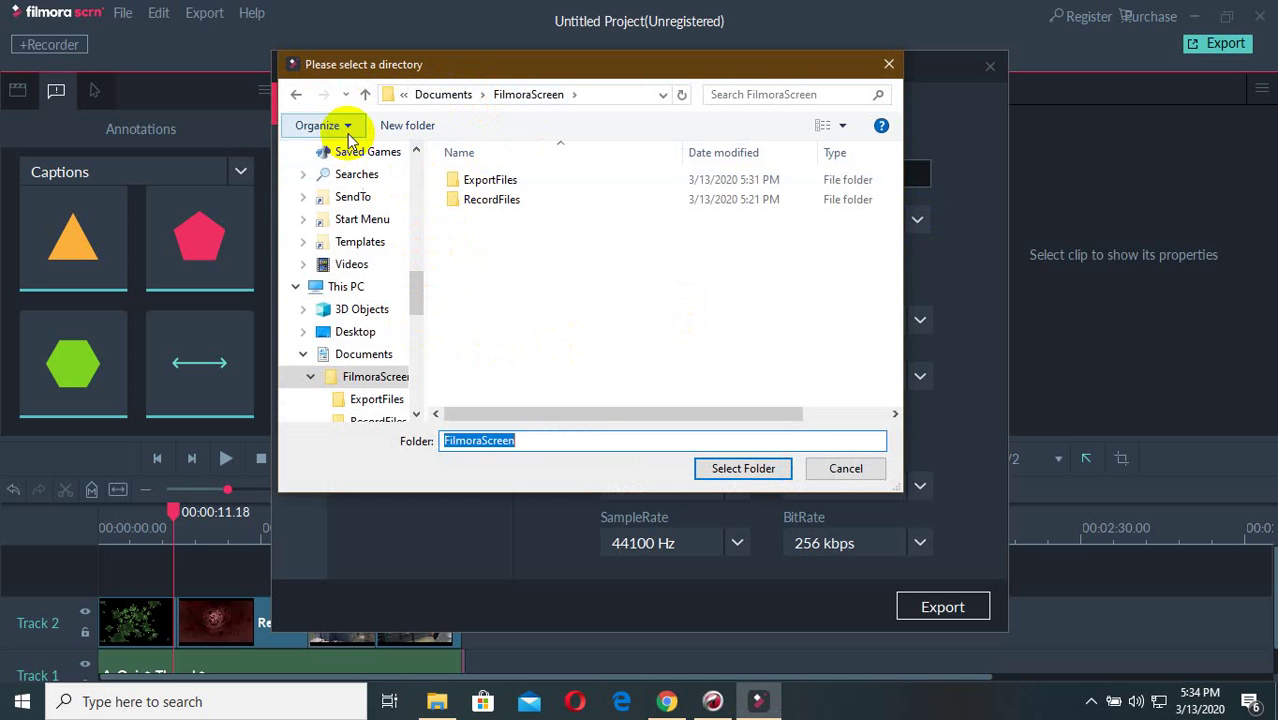
left_click(403, 95)
left_click(407, 102)
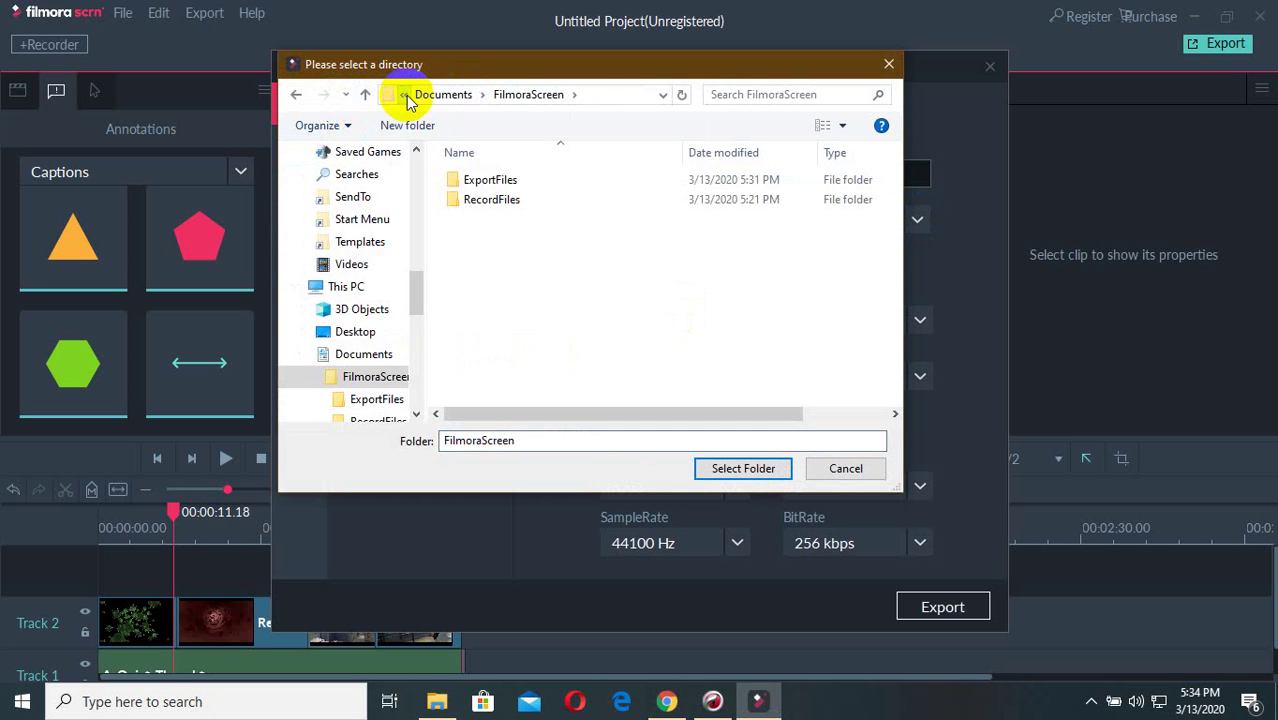
left_click(405, 98)
left_click(425, 115)
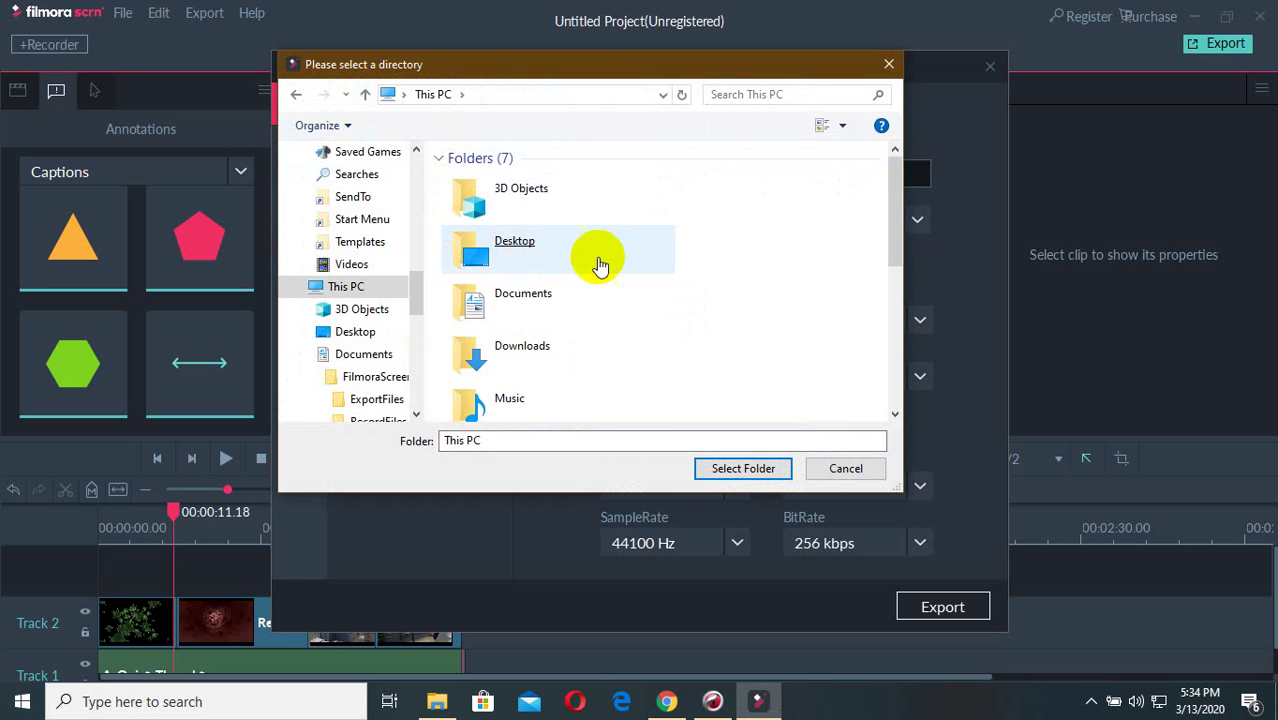
scroll(598, 265, "down", 5)
double_click(570, 385)
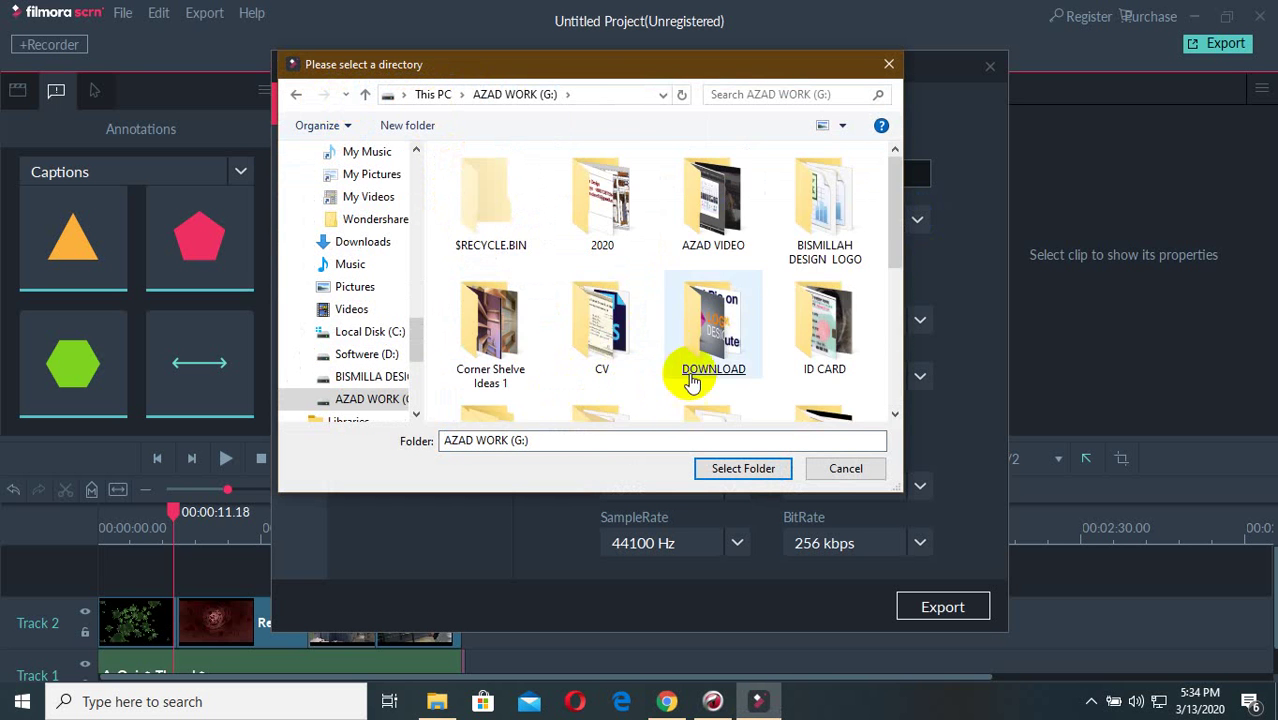
scroll(700, 370, "down", 5)
left_click(628, 400)
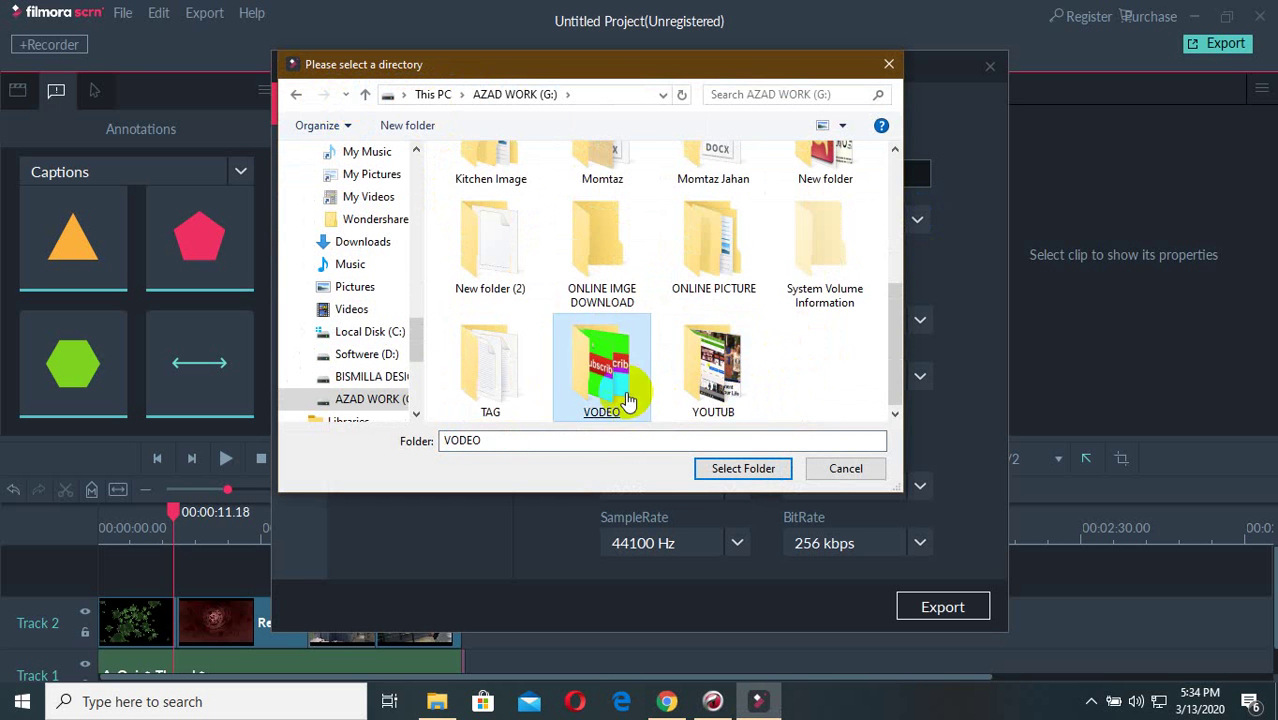
double_click(628, 400)
Step: Create a subfolder inside VODEO, named with the owner's name followed by "@", and select it as the export save location
right_click(536, 334)
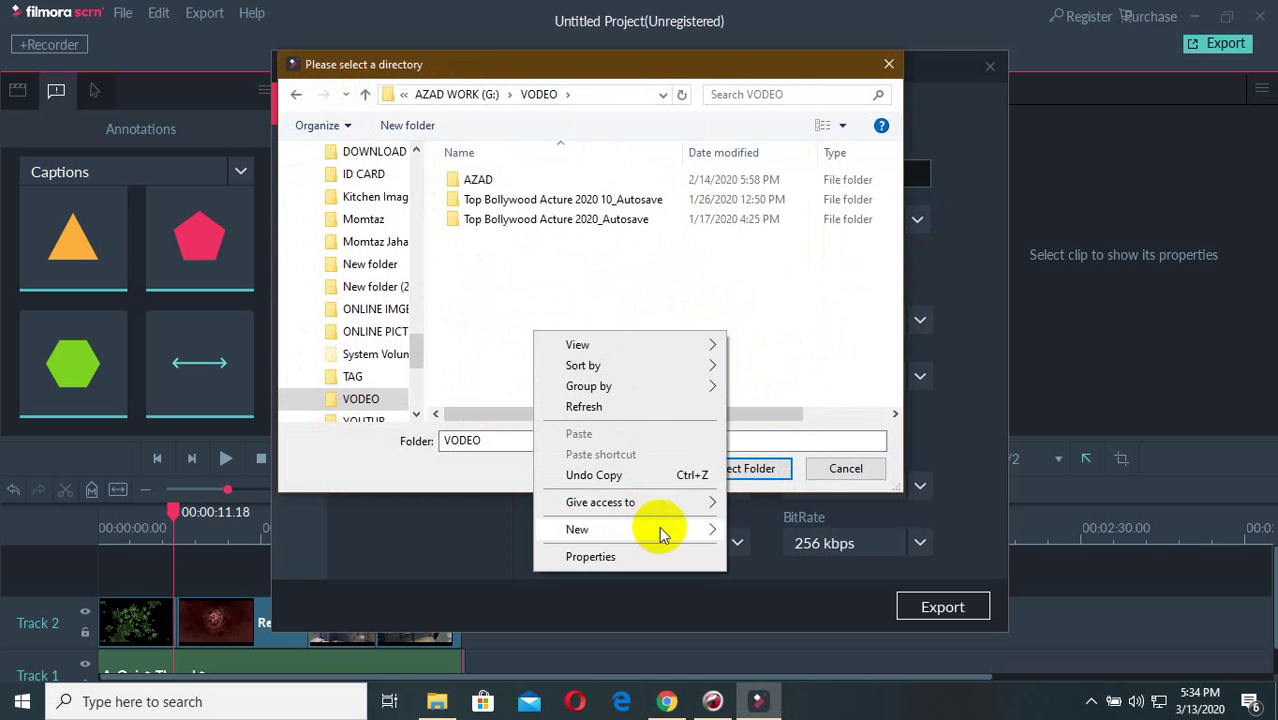
mouse_move(705, 529)
left_click(745, 333)
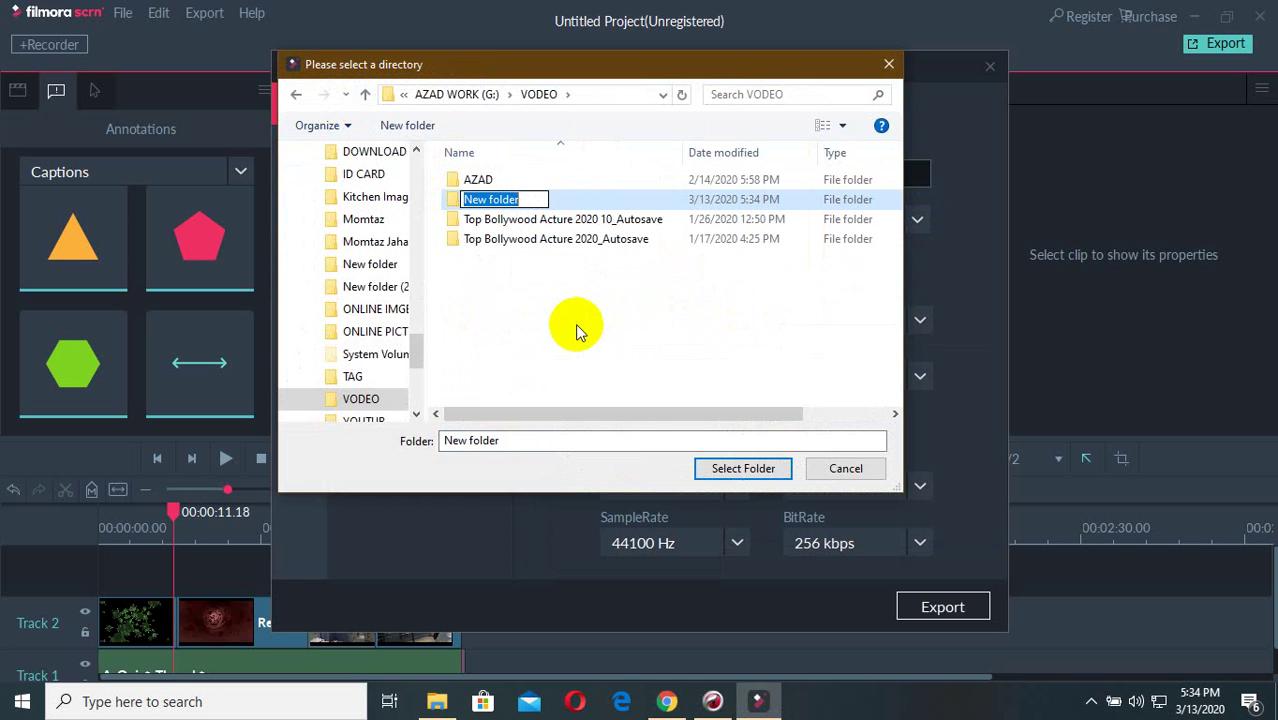
type("AZAD")
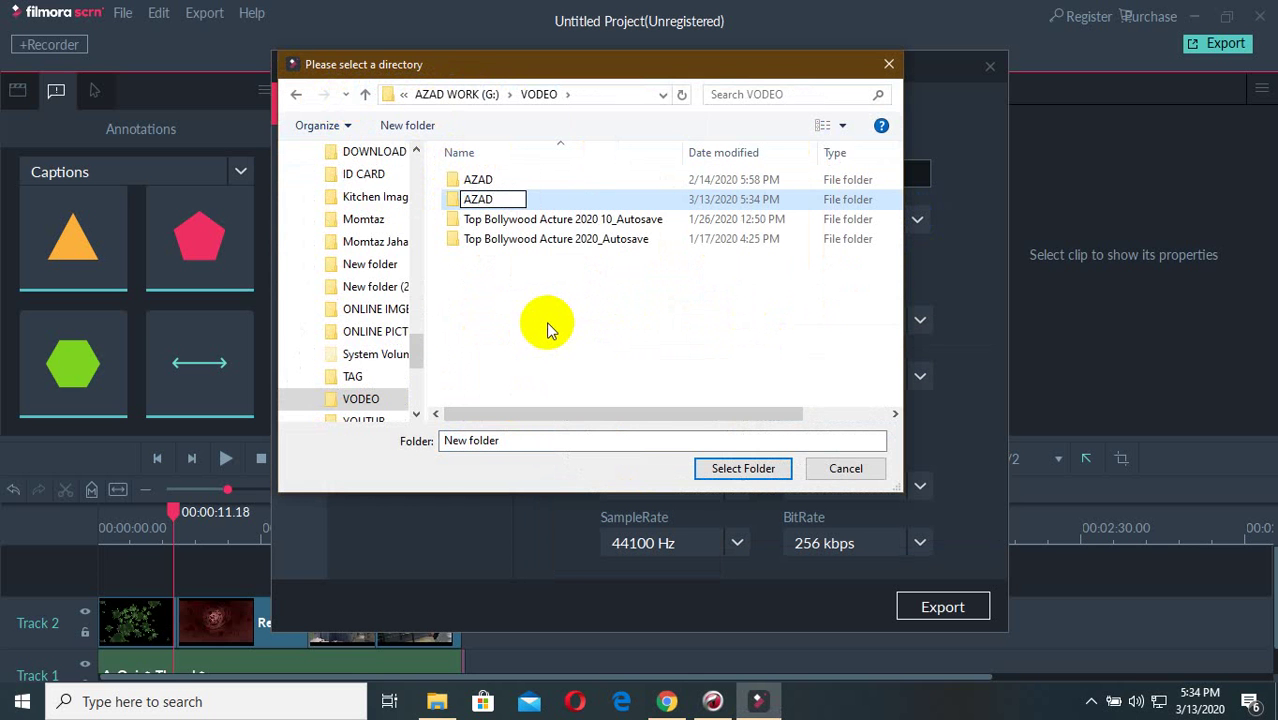
type(" @")
key("Return")
key("Return")
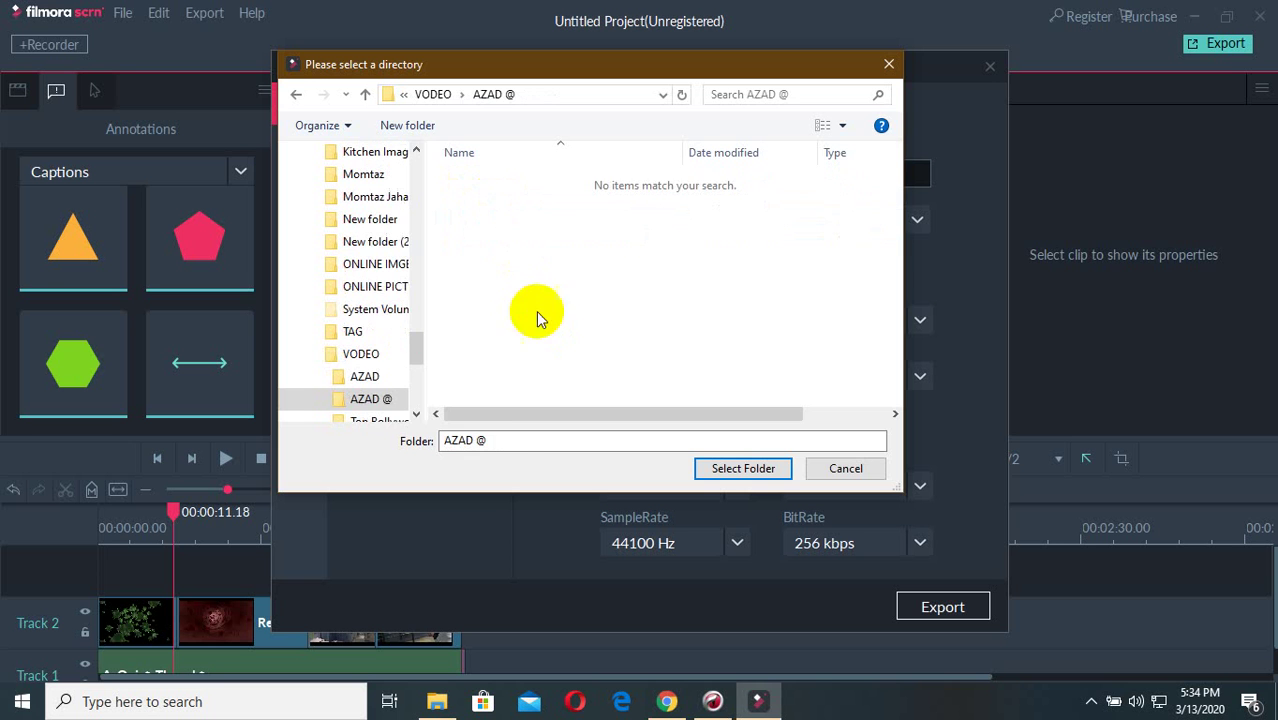
left_click(696, 467)
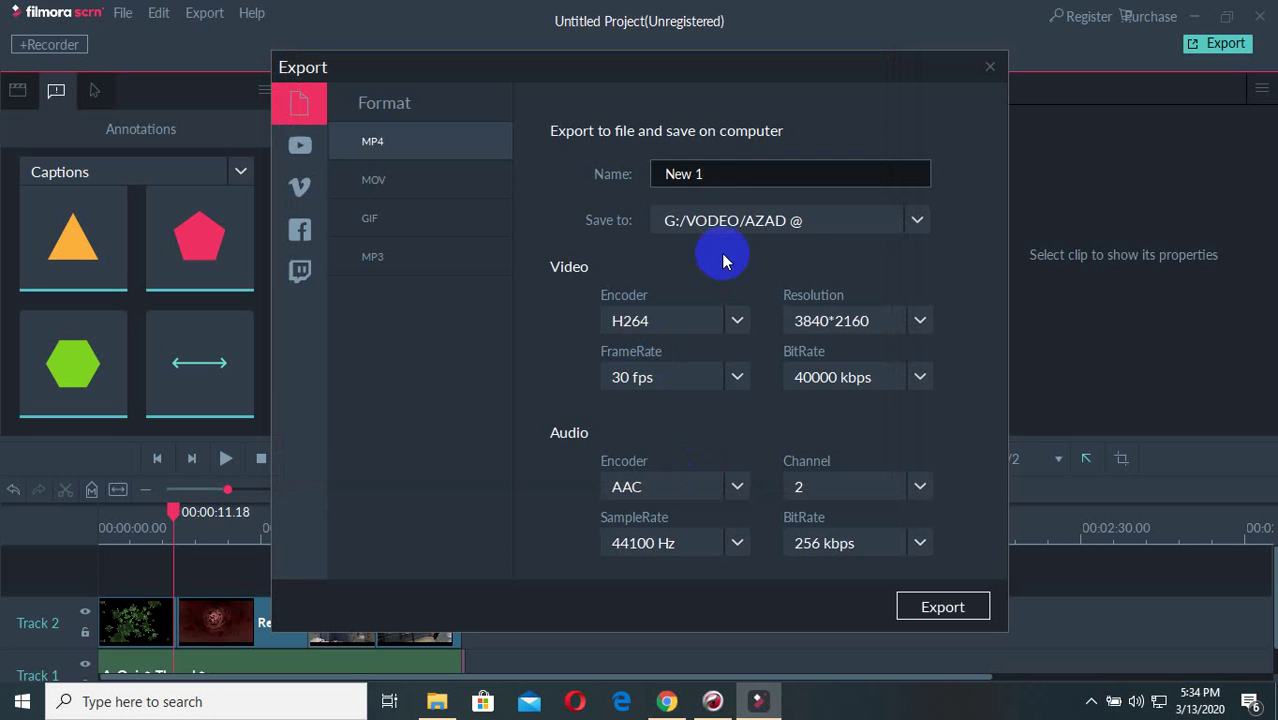
Step: Export the video as New 1.mp4 using the trial version and show the finished file in its destination folder
left_click(935, 606)
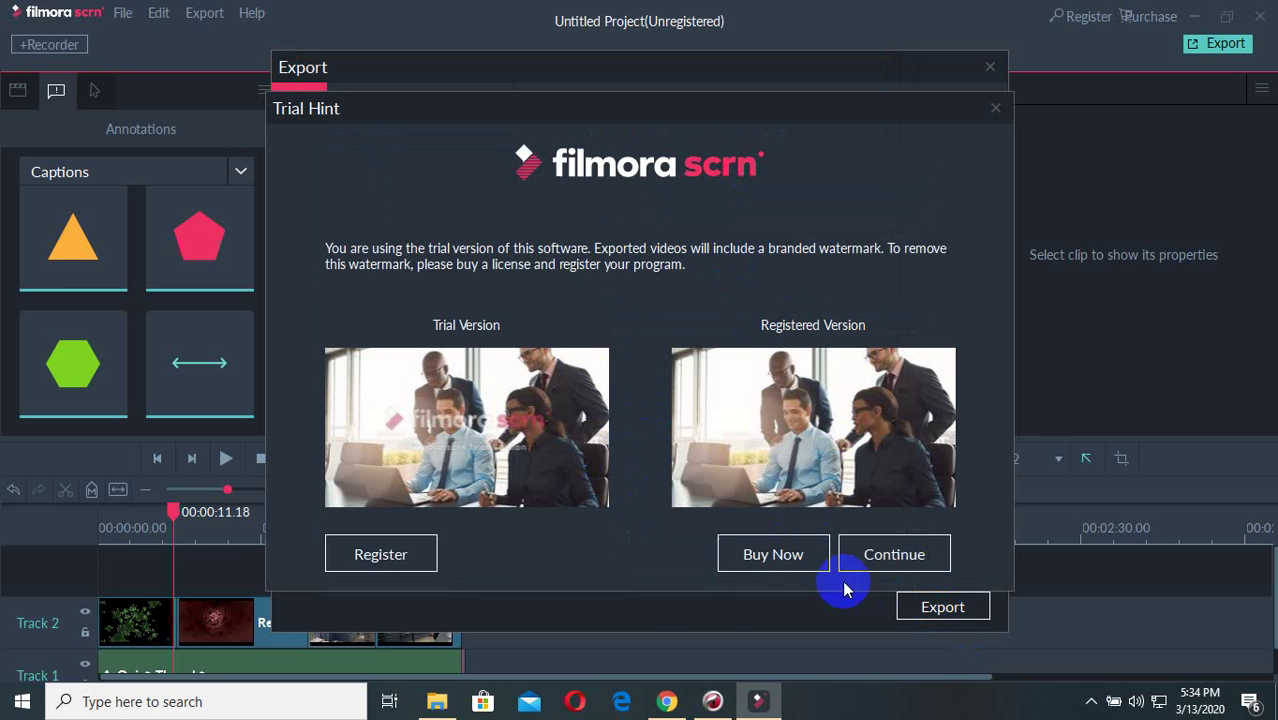
left_click(913, 562)
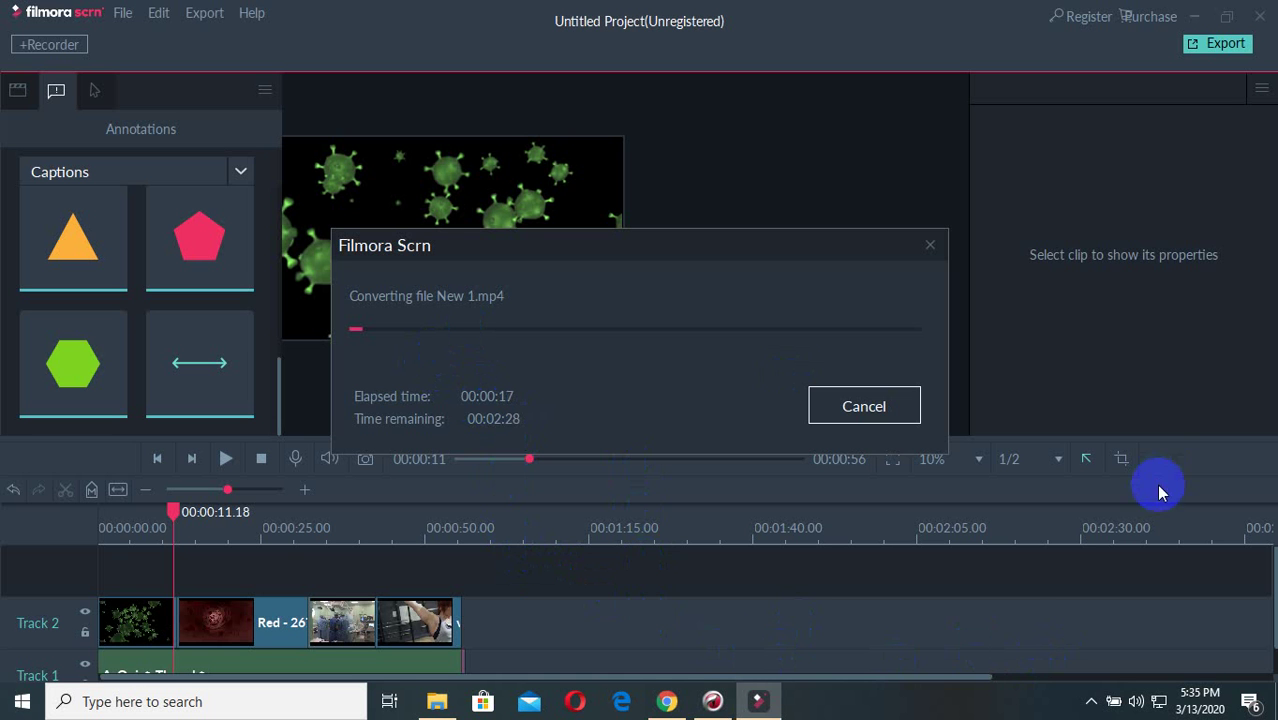
left_click(1092, 700)
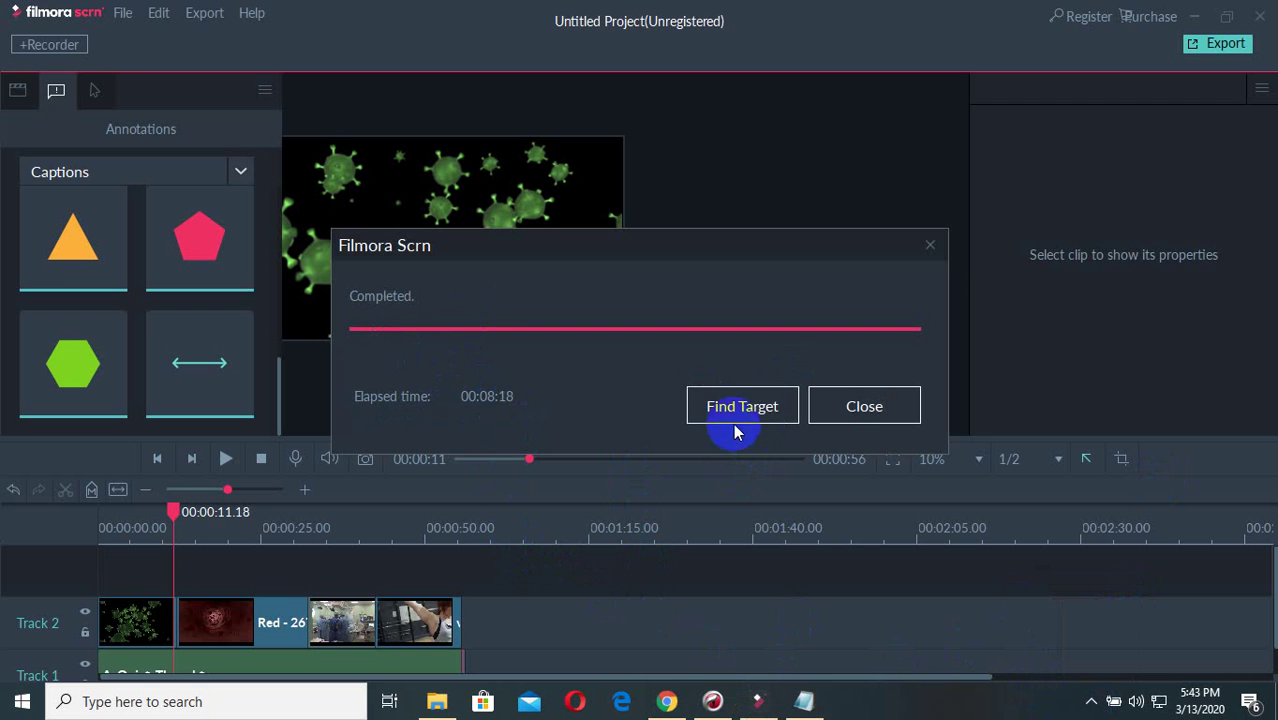
left_click(735, 424)
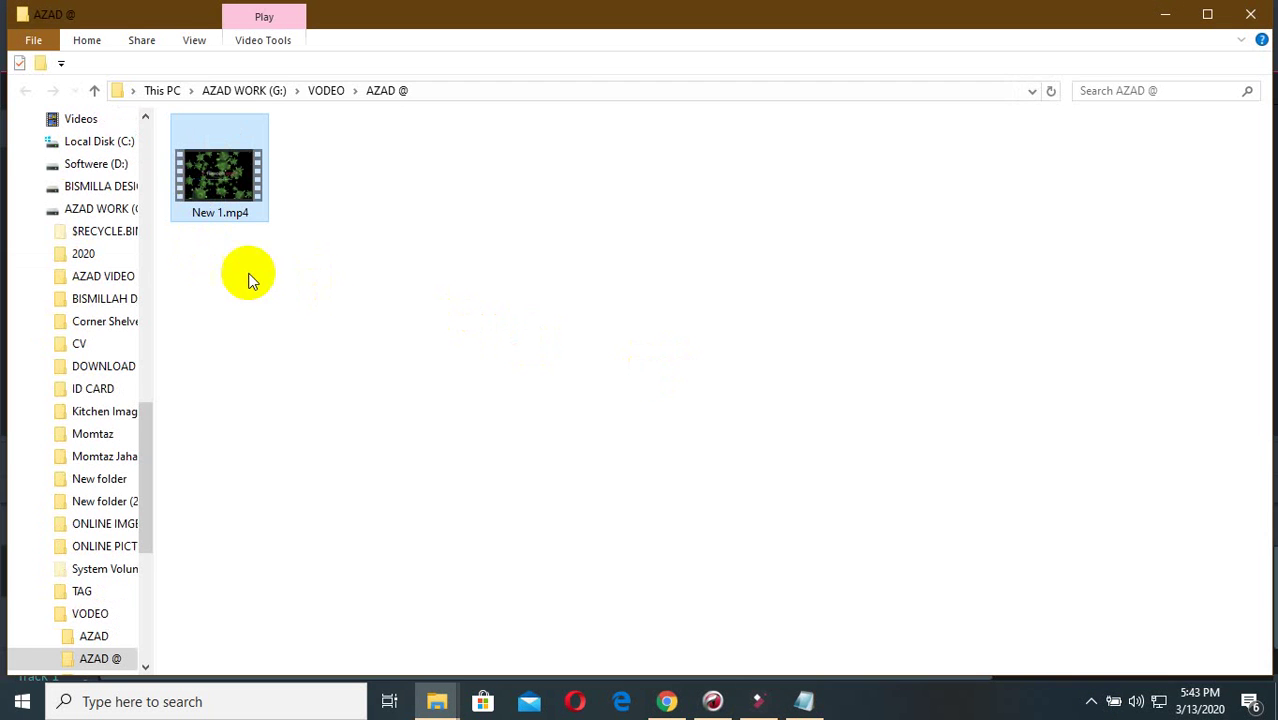
Step: Switch to the web browser and start a video upload from the dr health YouTube channel, dismissing the introductory dialog
left_click(713, 701)
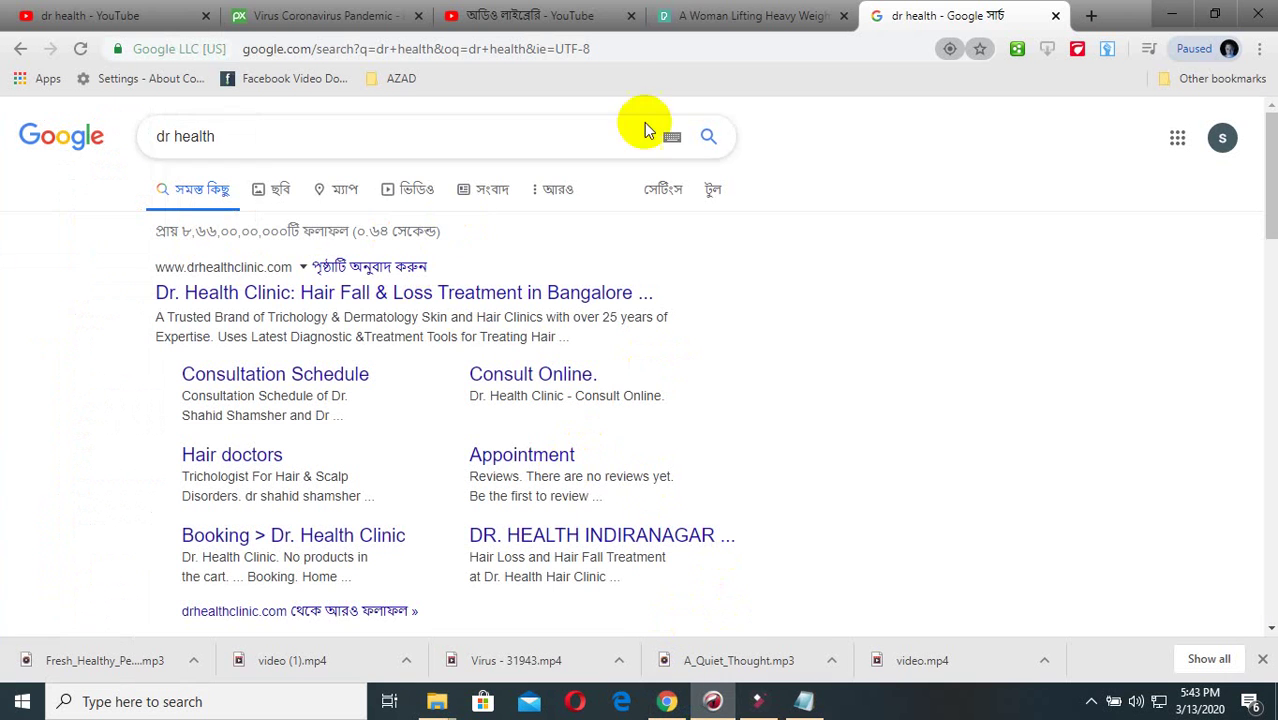
left_click(120, 15)
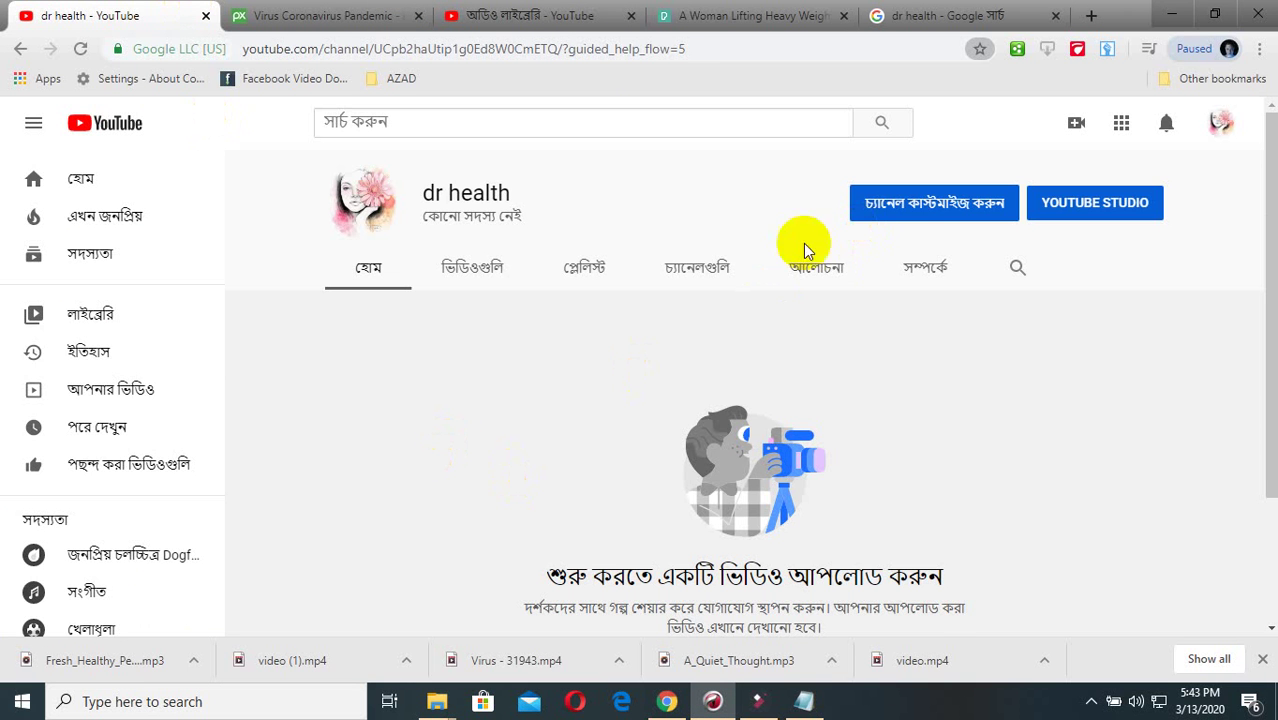
scroll(171, 612, "down", 2)
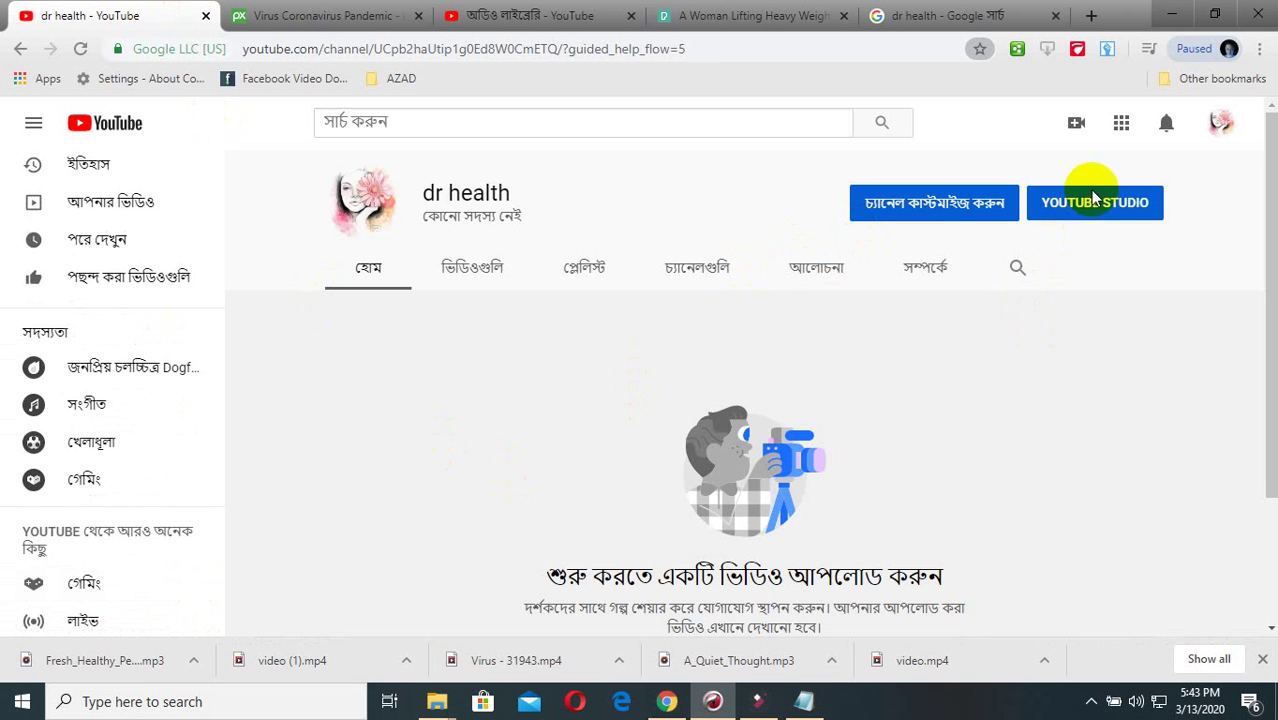
left_click(1075, 125)
left_click(1090, 160)
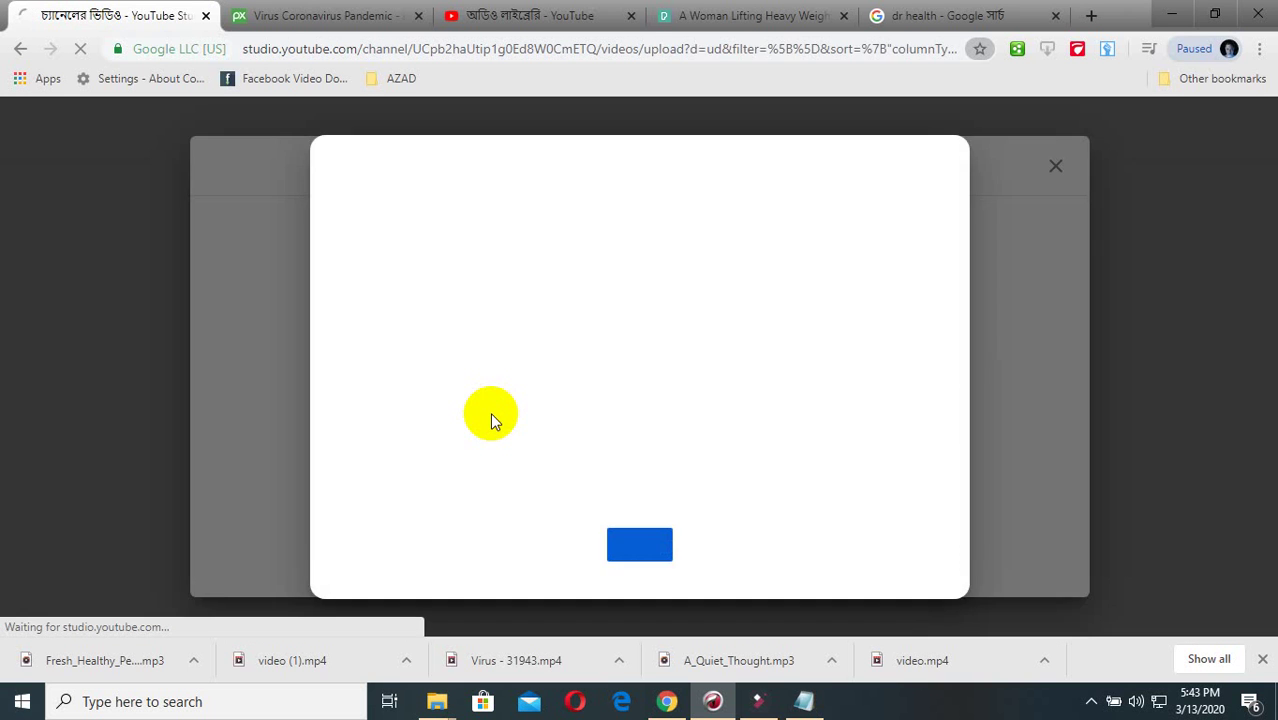
left_click(640, 546)
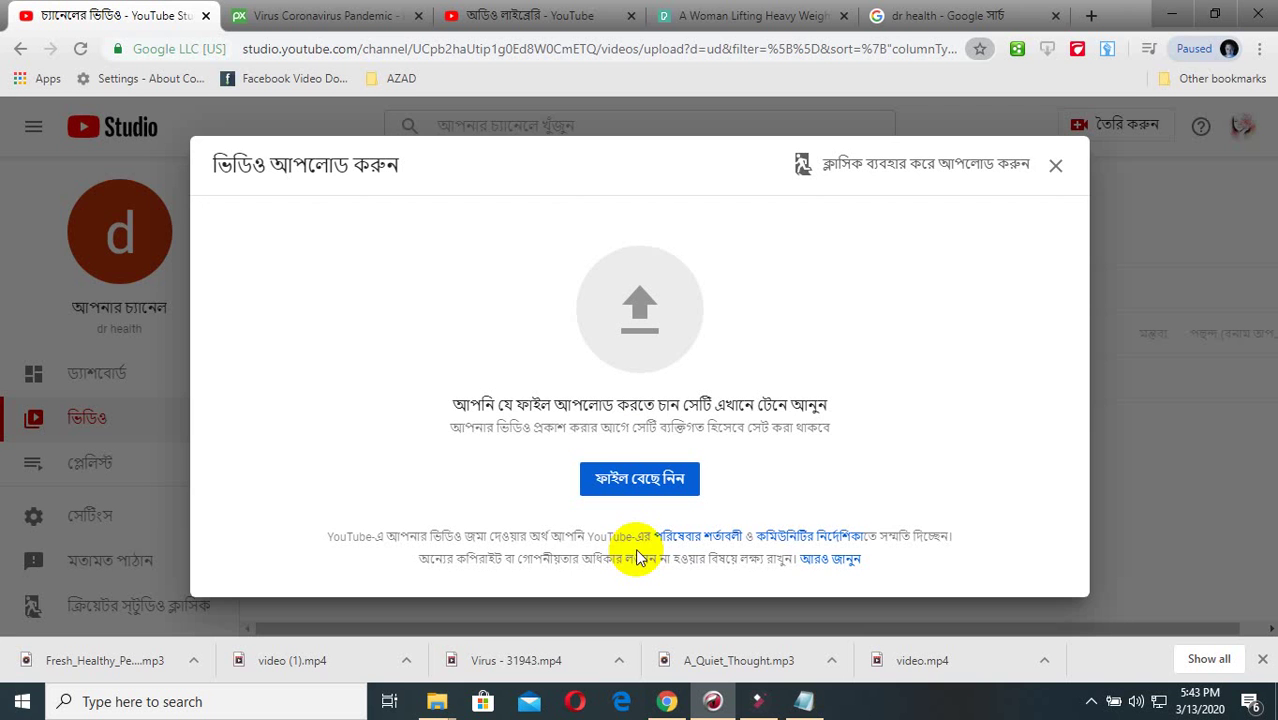
Step: Choose New 1.mp4 from the new subfolder of VODEO on the G: drive as the file to upload
left_click(633, 485)
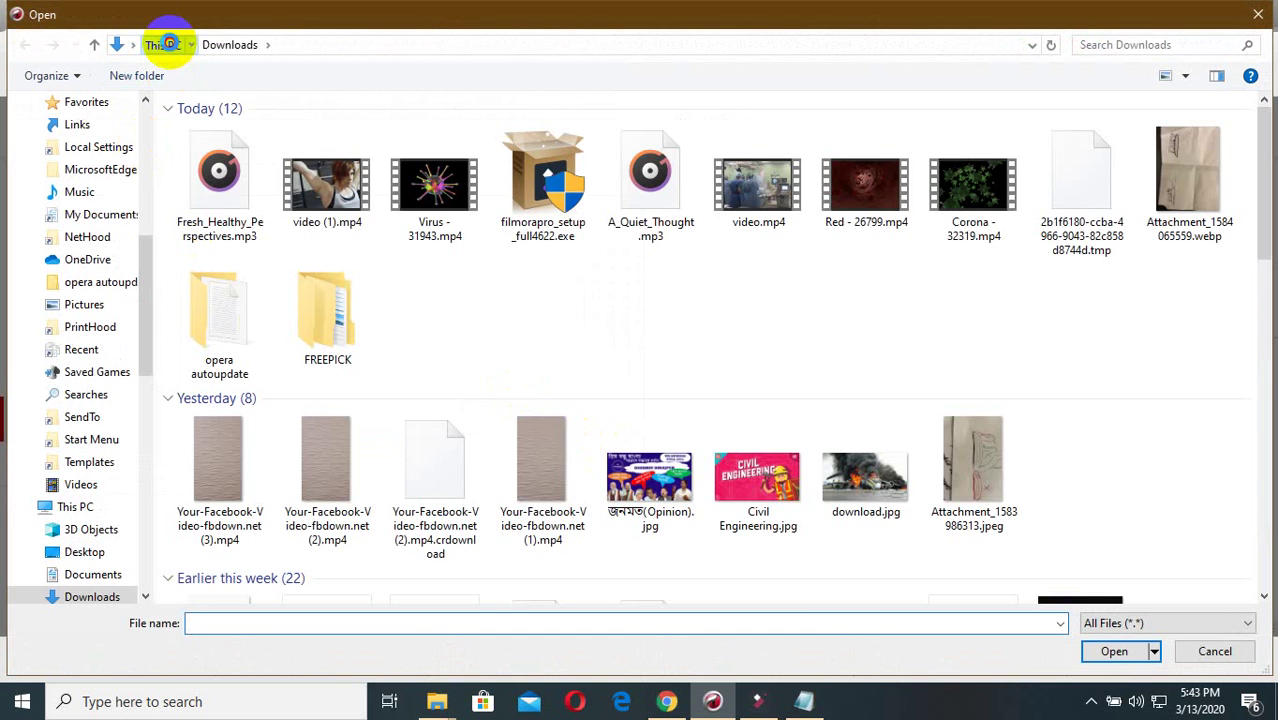
left_click(170, 44)
scroll(110, 575, "down", 5)
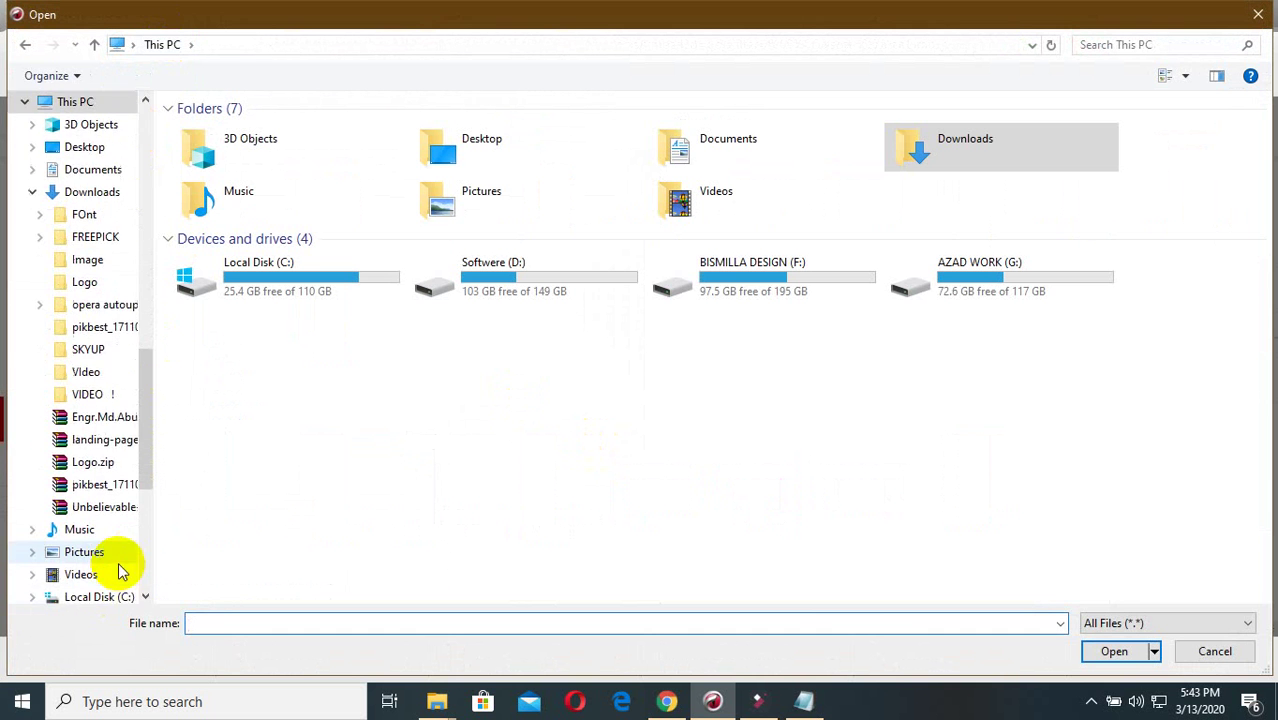
scroll(120, 555, "down", 5)
left_click(110, 417)
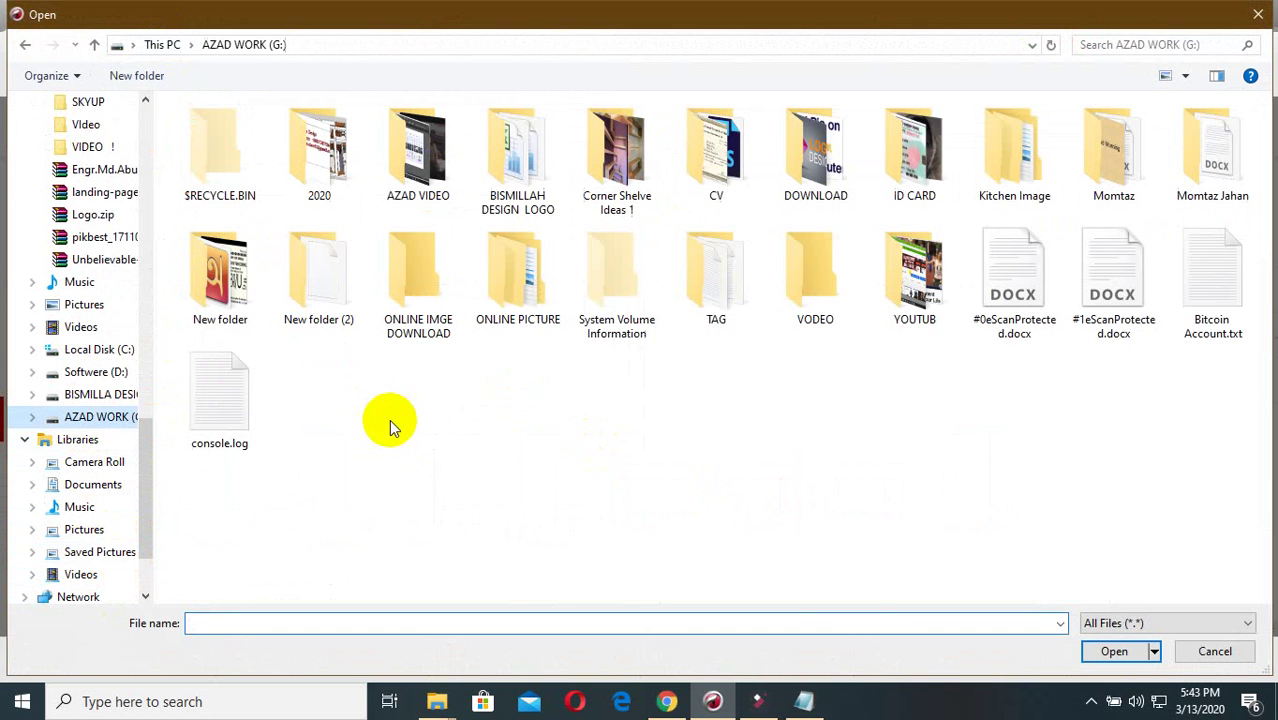
double_click(810, 275)
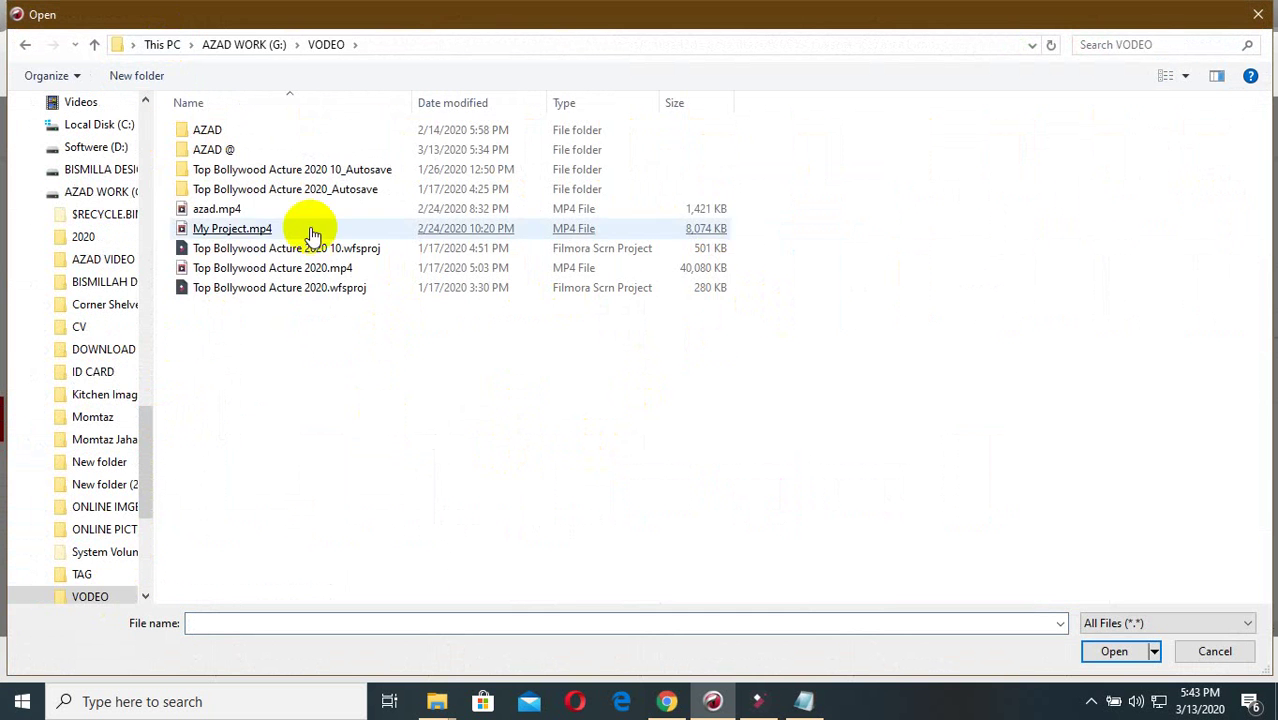
double_click(214, 149)
double_click(250, 168)
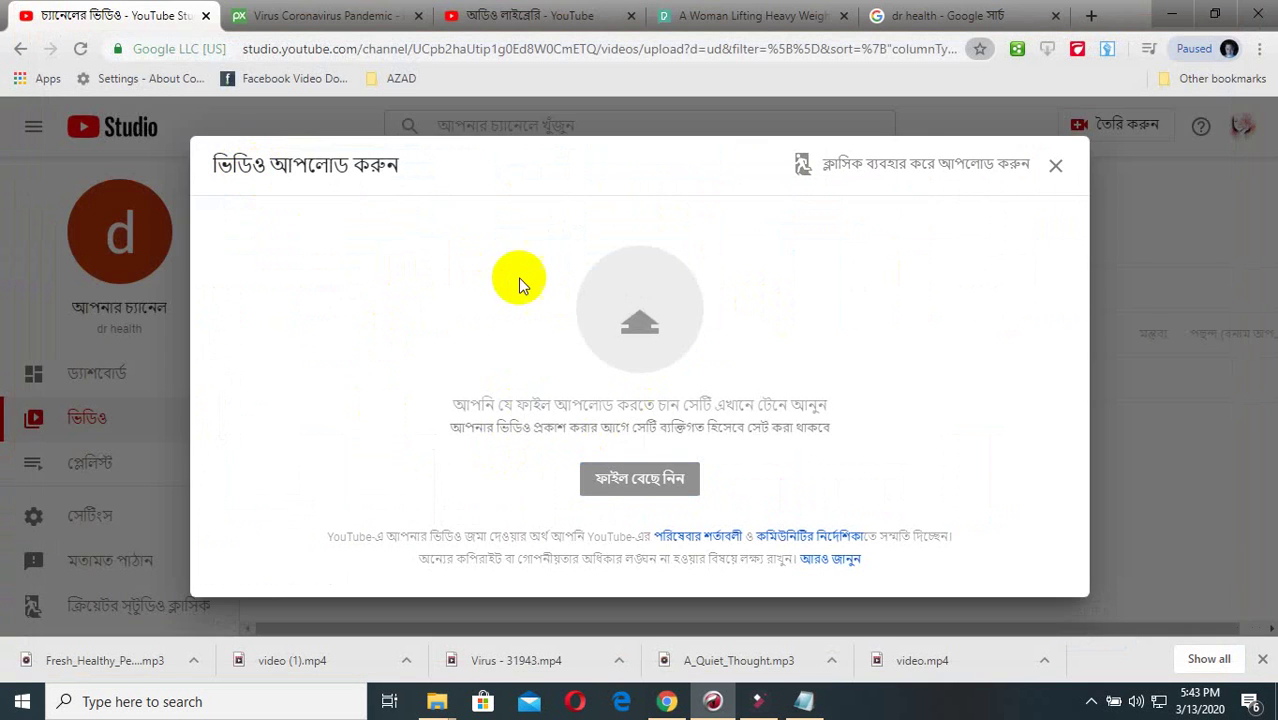
Step: Check the audio library and upload pages, and open youtube.com in place of the dr health Google results
left_click(485, 15)
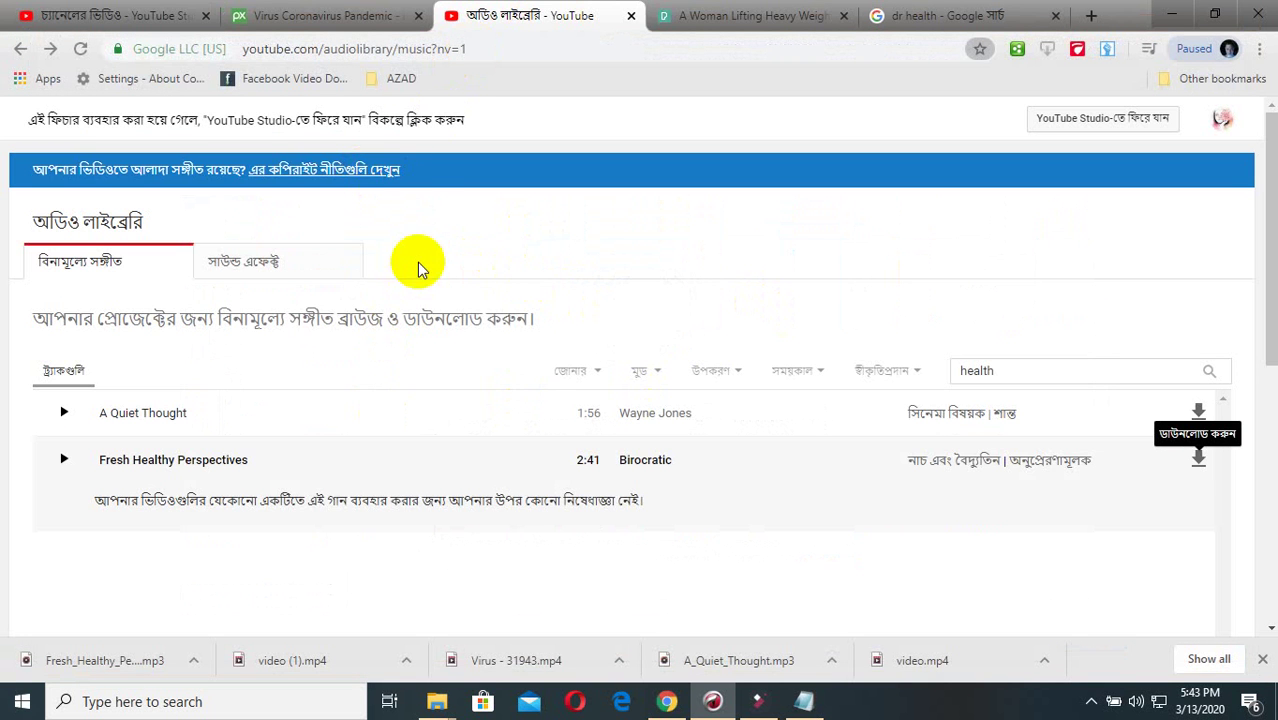
left_click(120, 16)
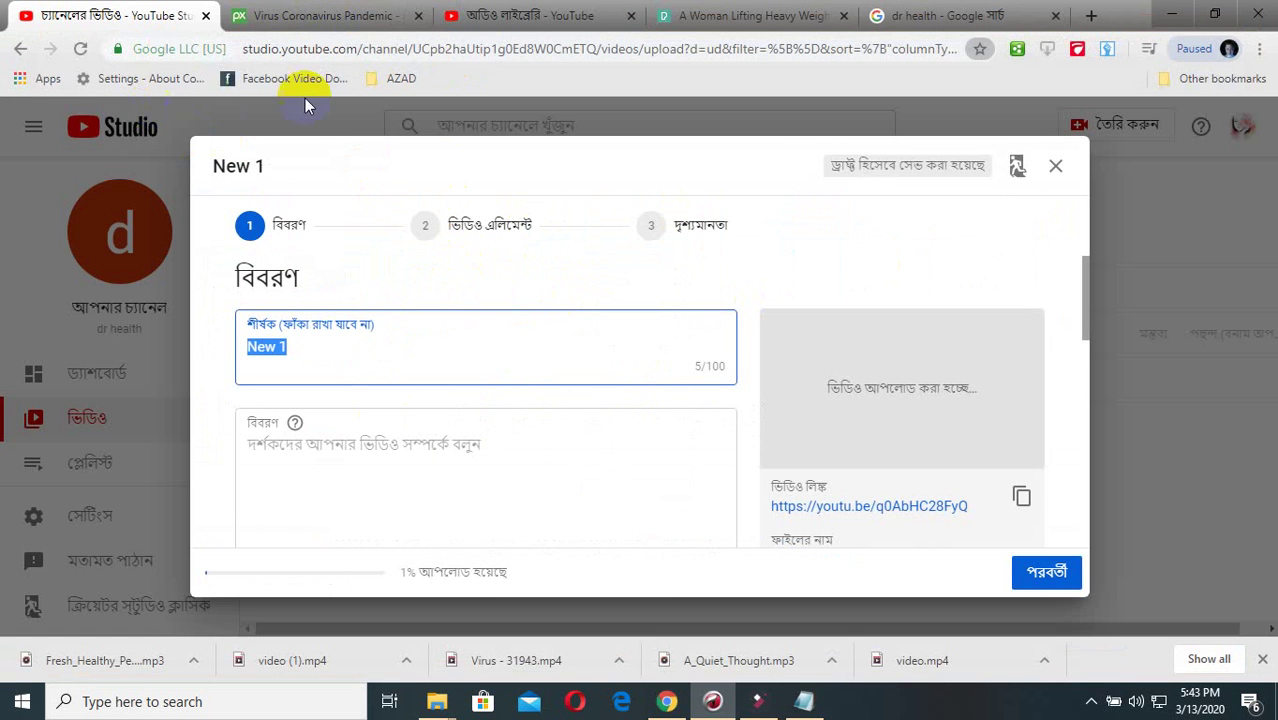
left_click(895, 12)
left_click(726, 52)
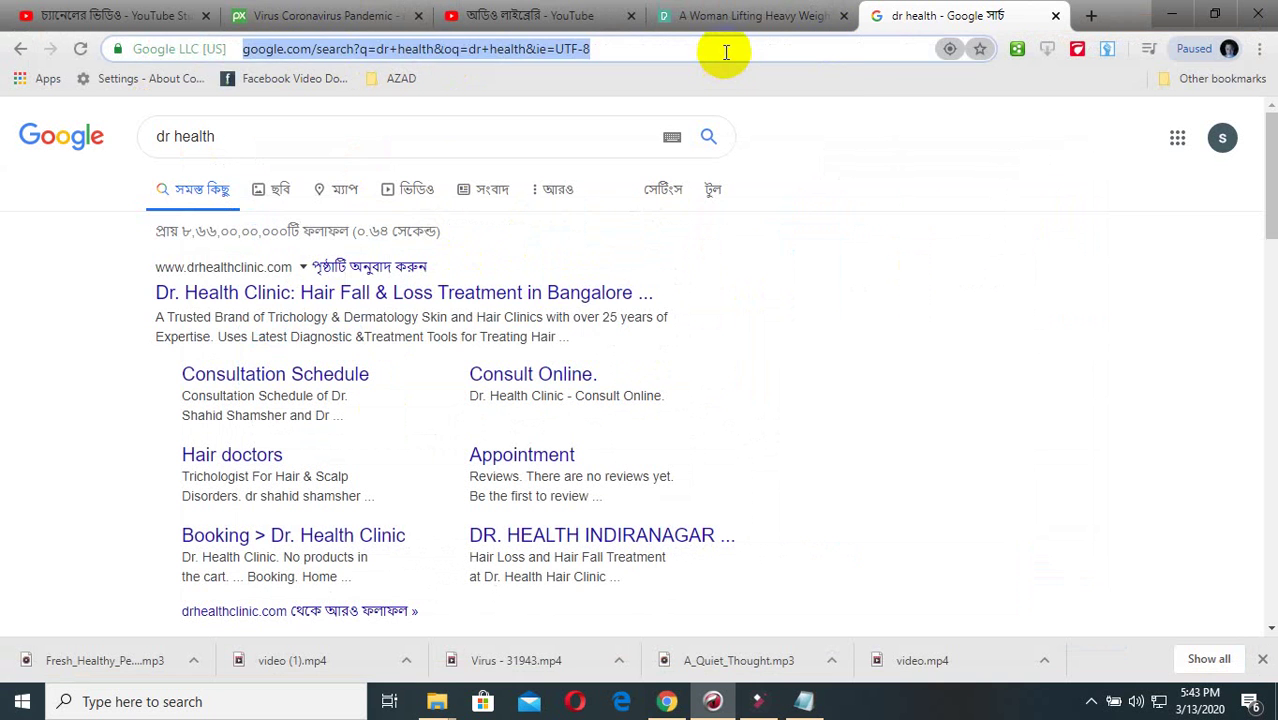
type("youtub")
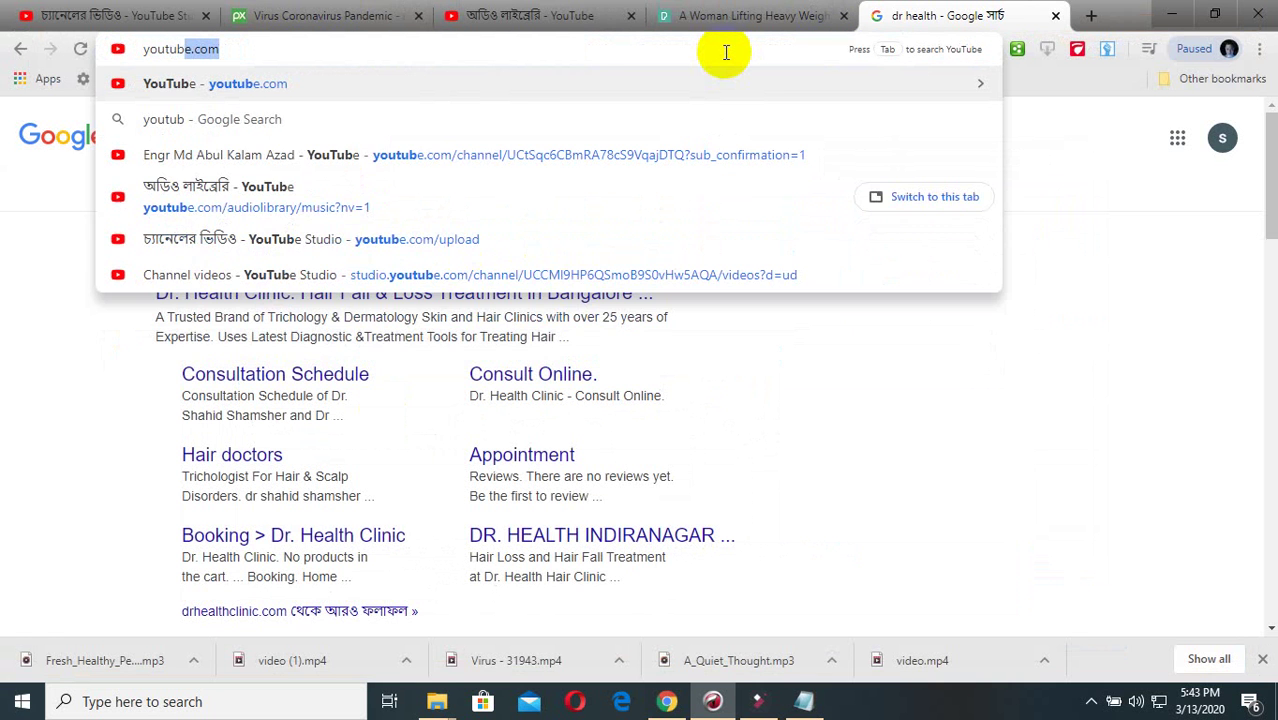
key("Return")
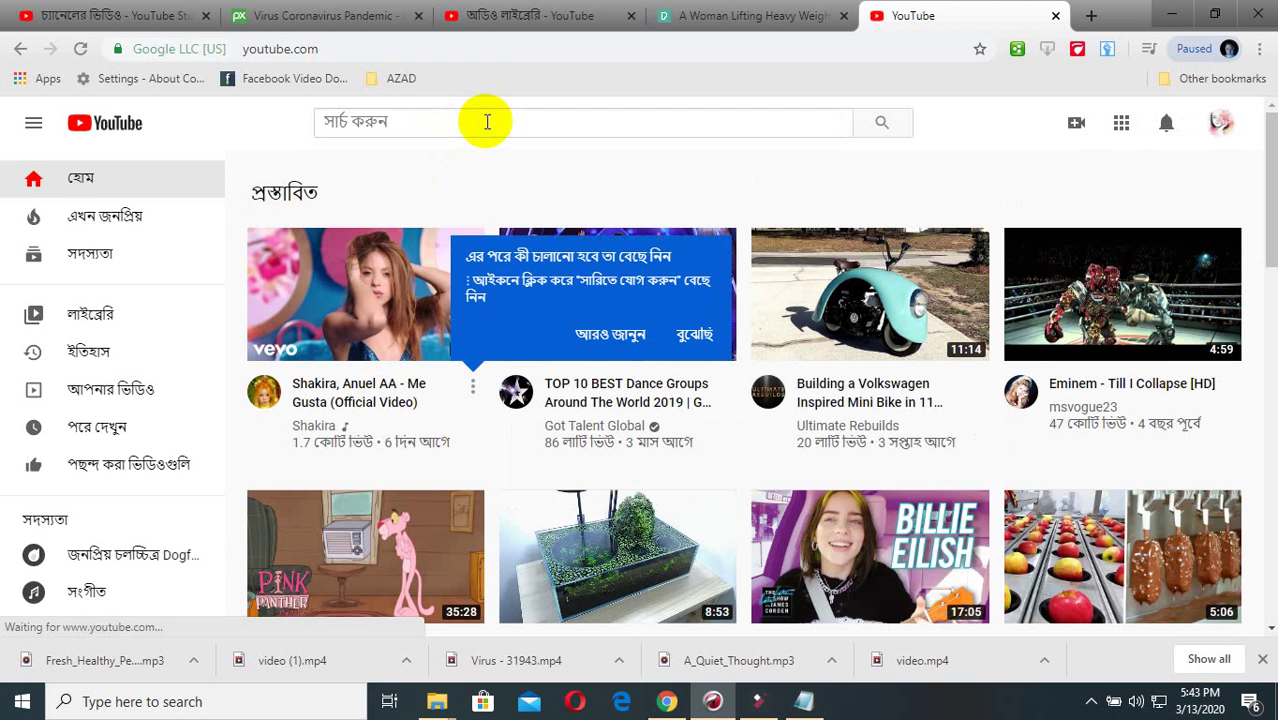
left_click(487, 121)
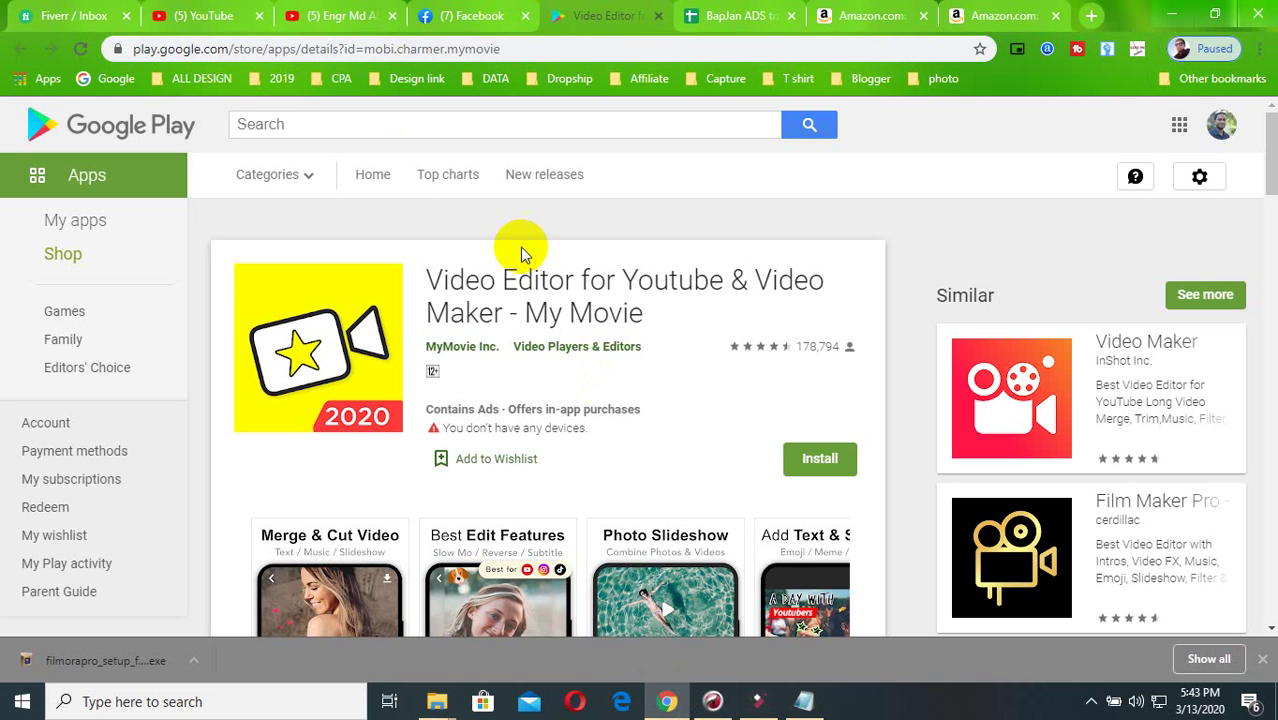
Step: Switch to the Chrome window with the YouTube channel page, search YouTube for "corolla virus" and browse the resulting videos
left_click(330, 14)
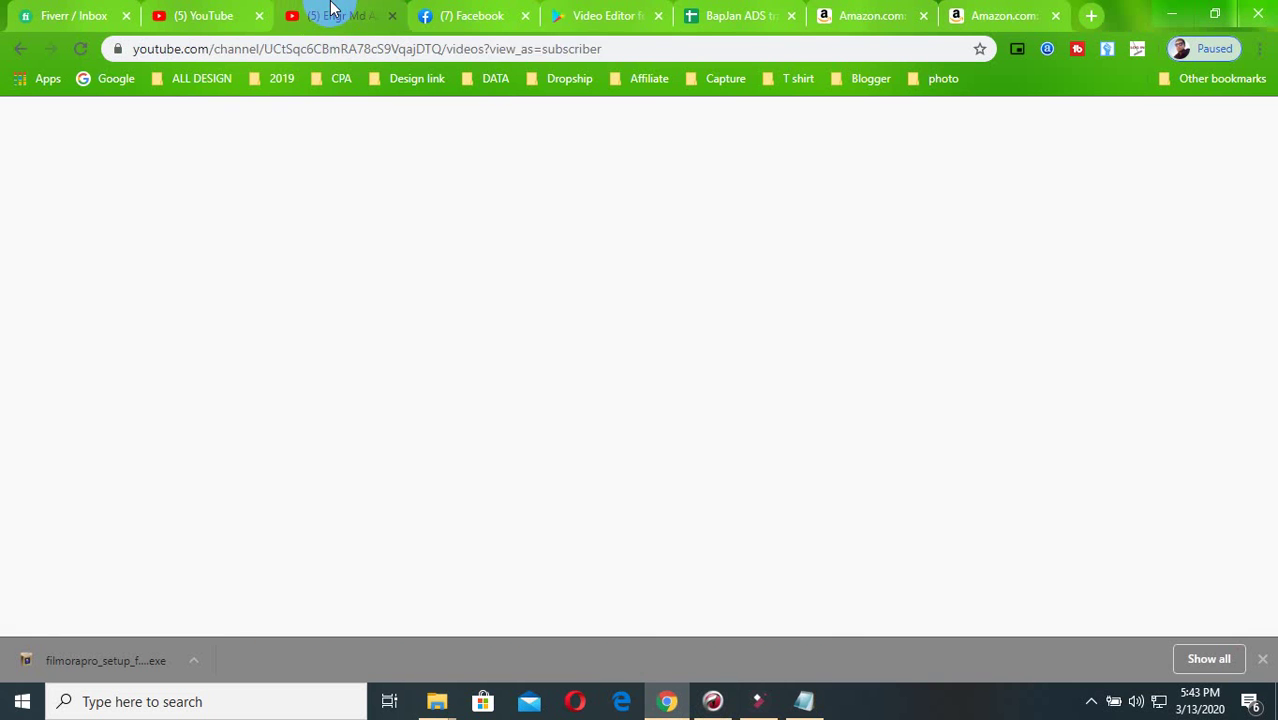
left_click(421, 121)
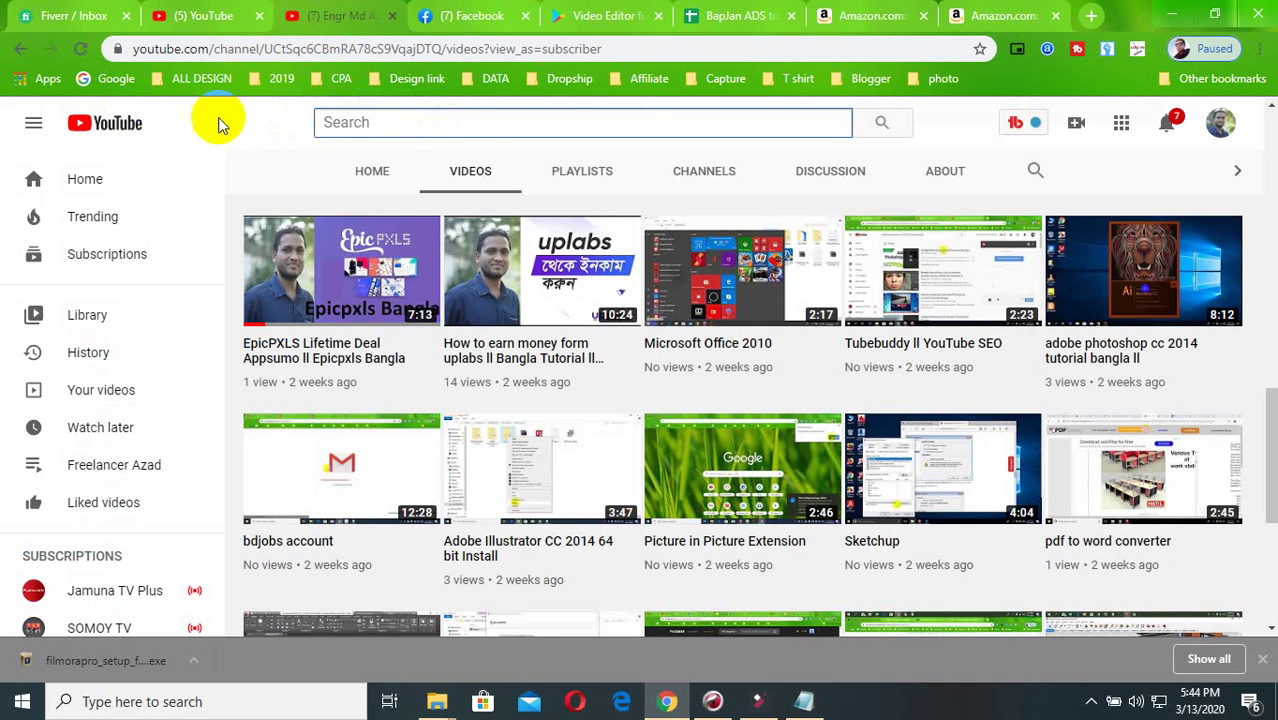
type("ko")
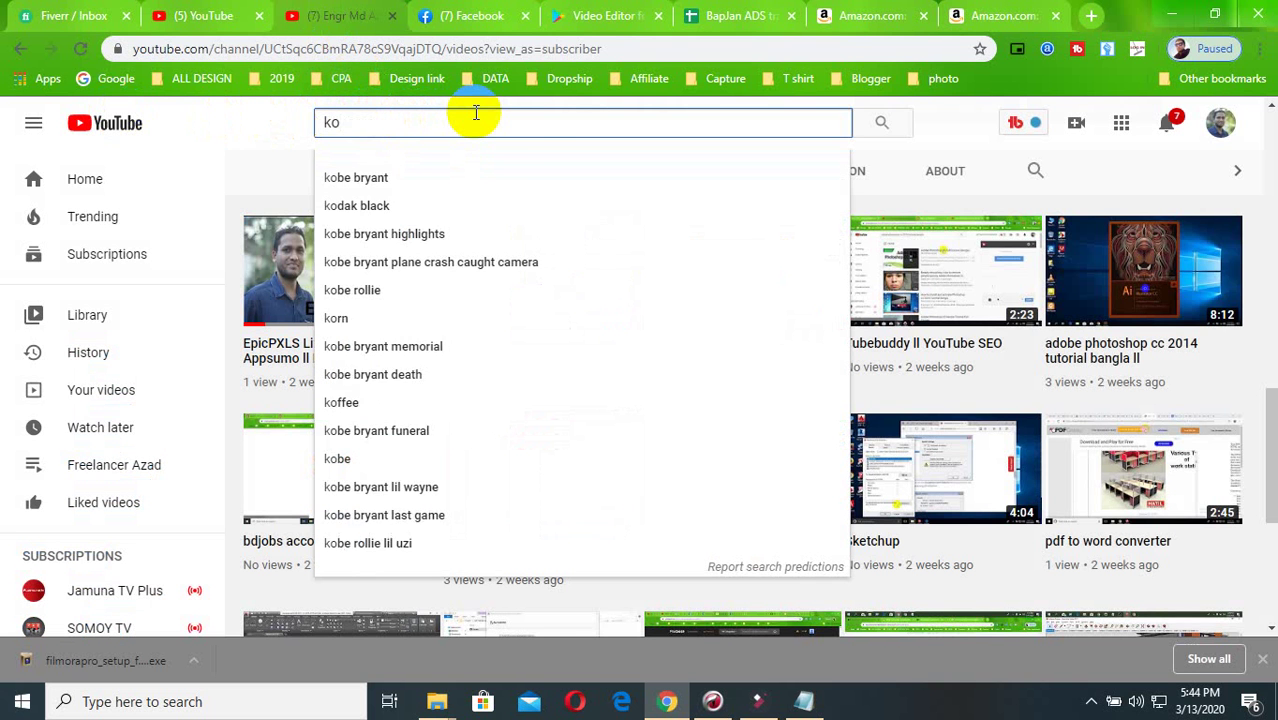
type("rola")
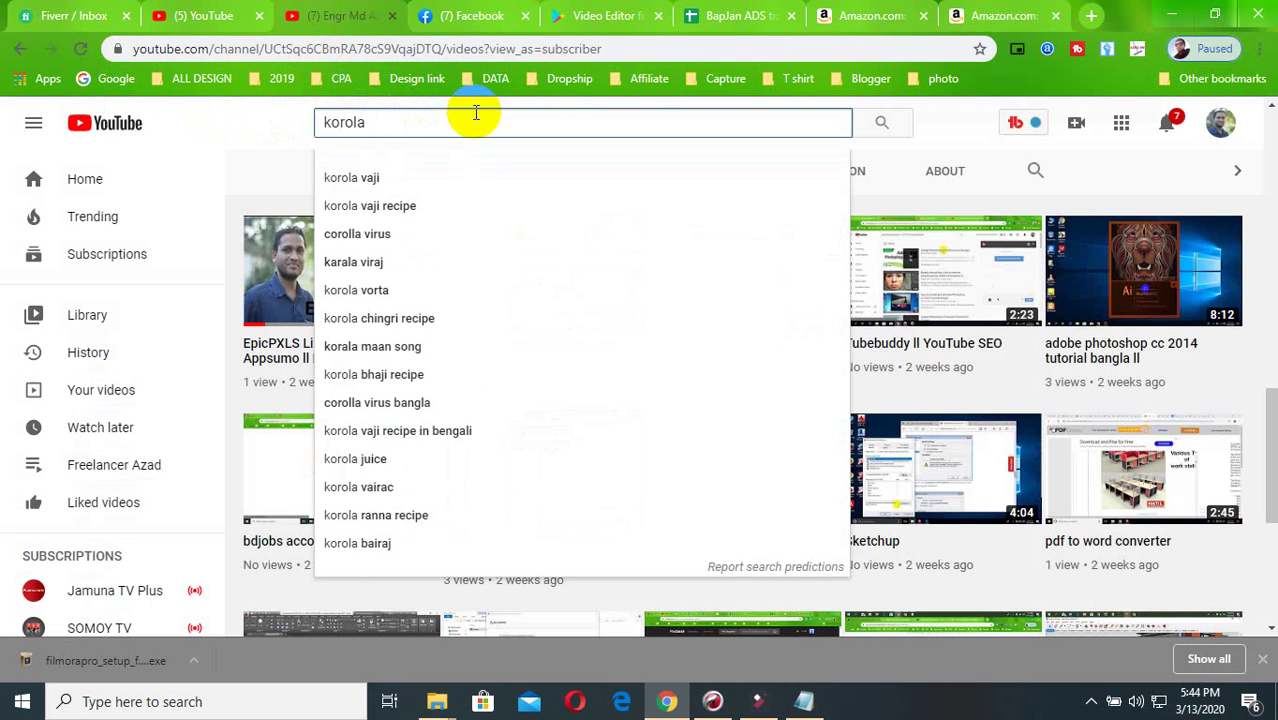
left_click(404, 237)
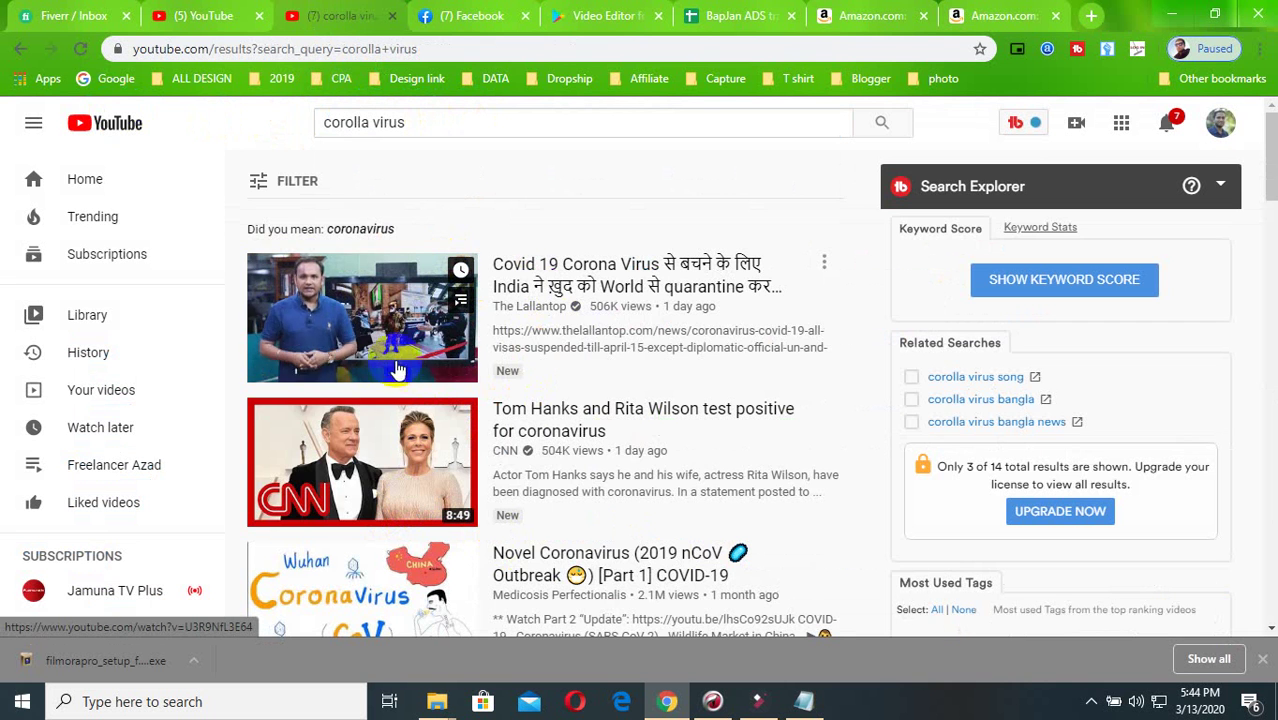
scroll(477, 322, "down", 4)
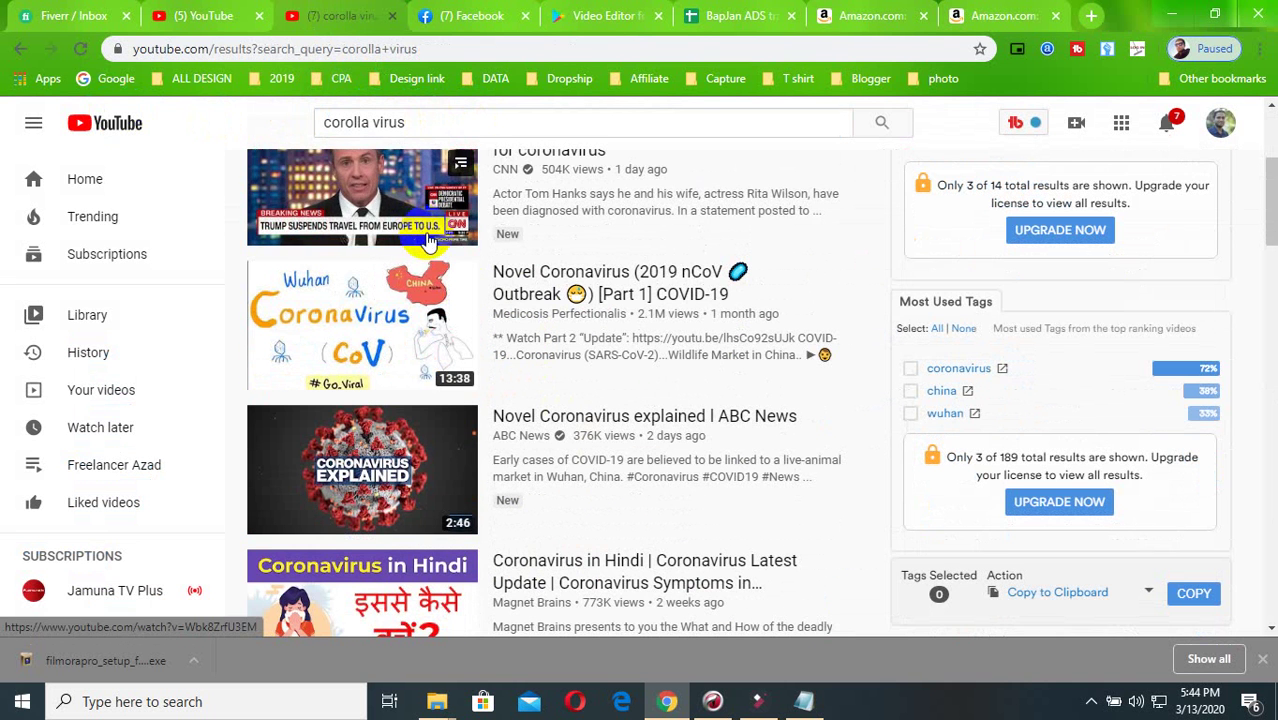
scroll(579, 220, "up", 1)
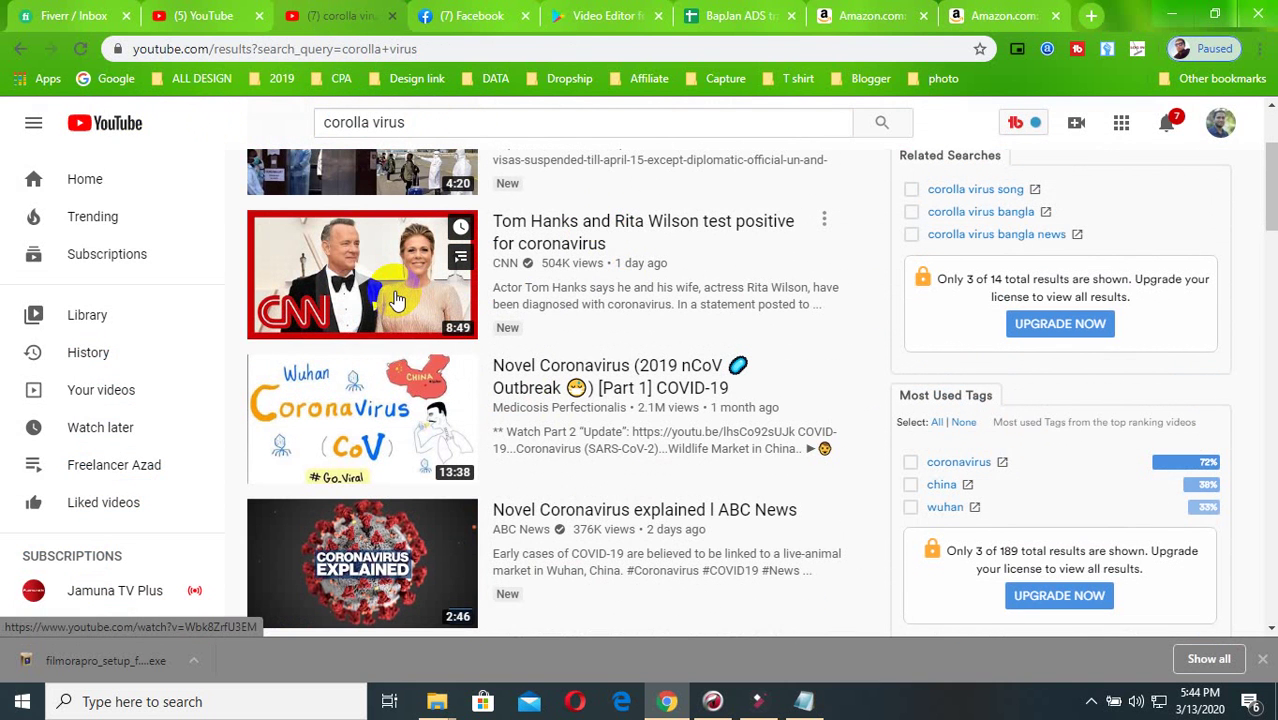